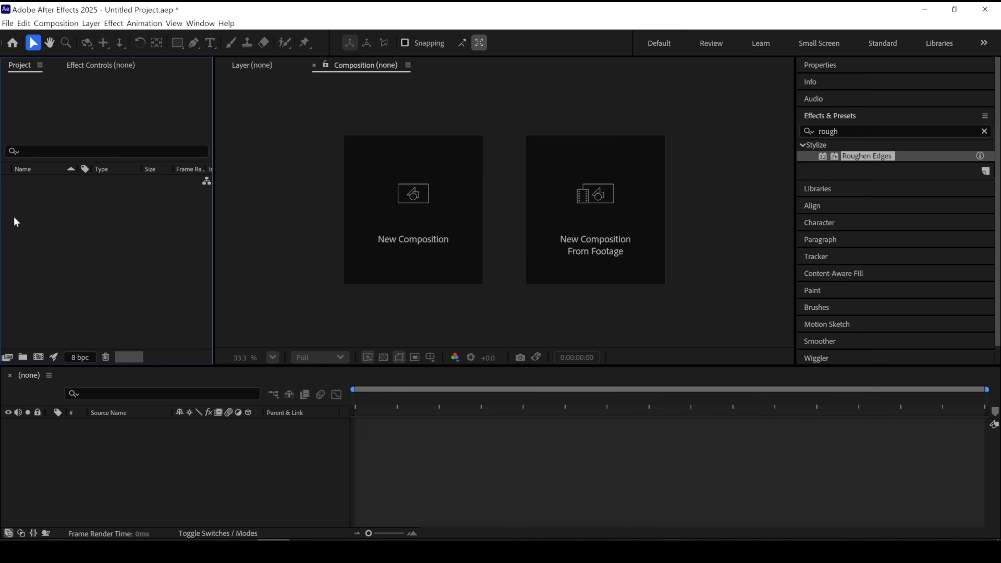
Import pexels-pixabay-235985.jpg from the Downloads folder and create a composition from it
double_click(112, 220)
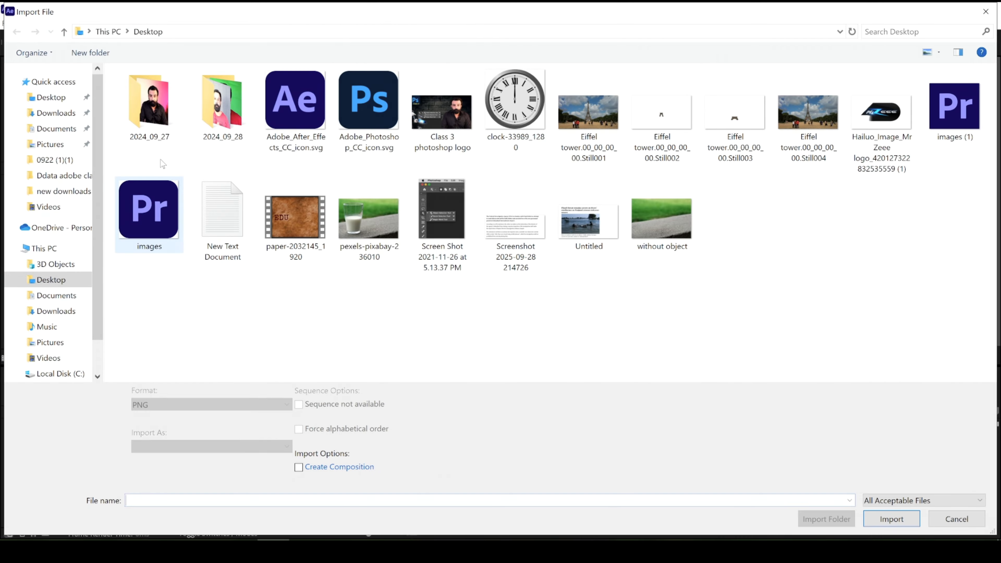
left_click(53, 97)
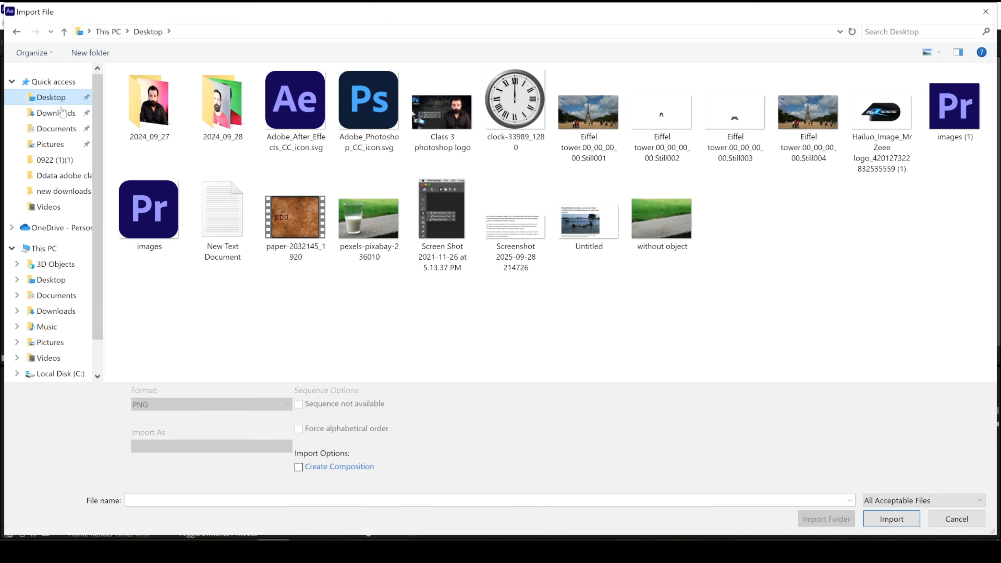
left_click(63, 112)
left_click(139, 109)
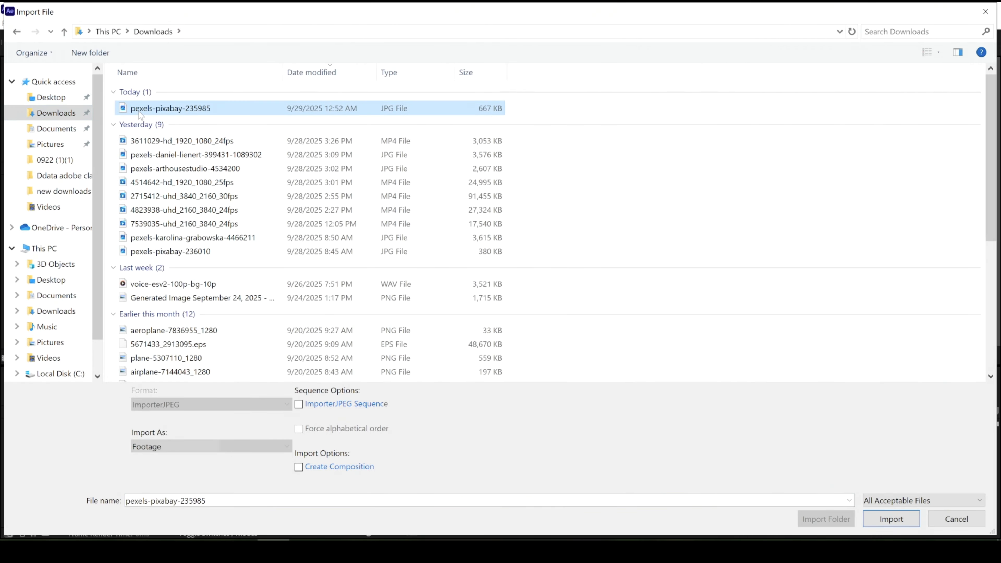
double_click(138, 110)
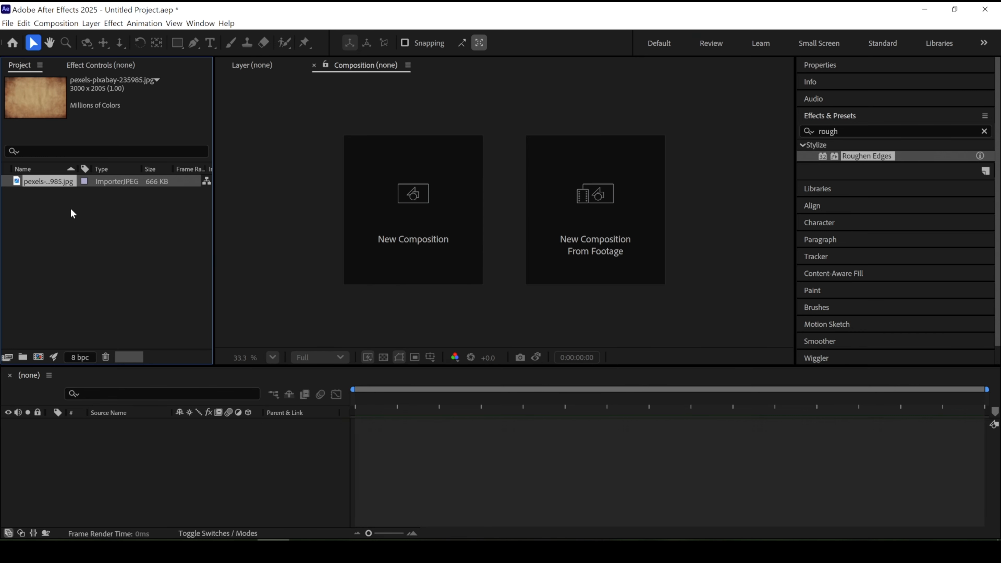
left_click_drag(48, 189, 72, 441)
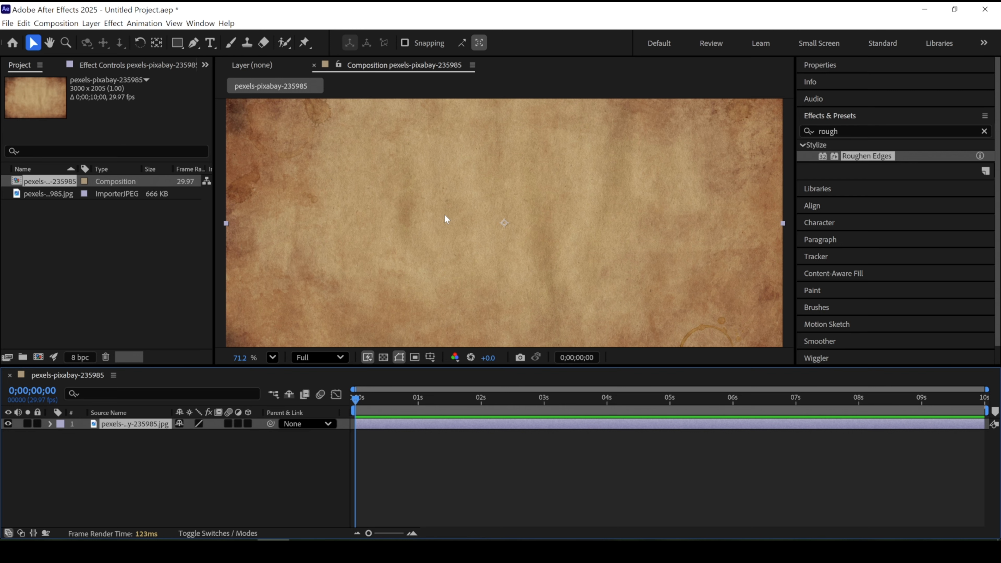
scroll(445, 216, "down", 5)
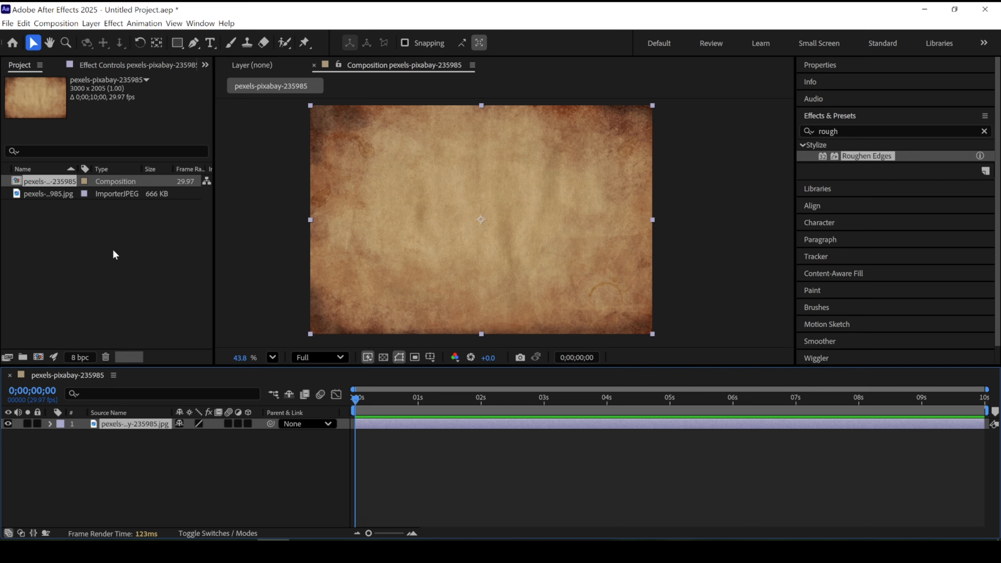
Import Screenshot 2025-09-28 214726.png from the Desktop and place it in the composition above the paper texture layer
double_click(81, 229)
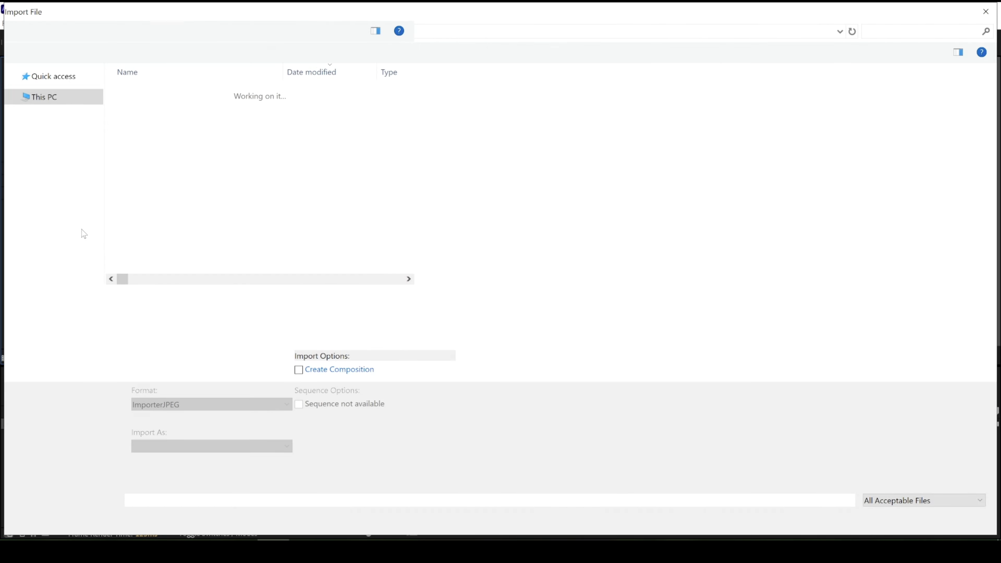
left_click(51, 97)
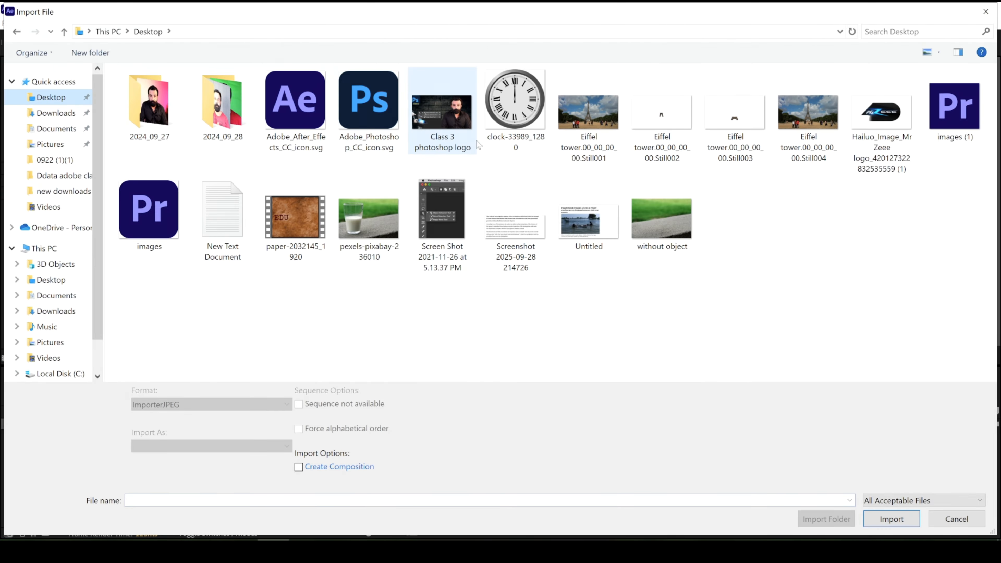
double_click(536, 202)
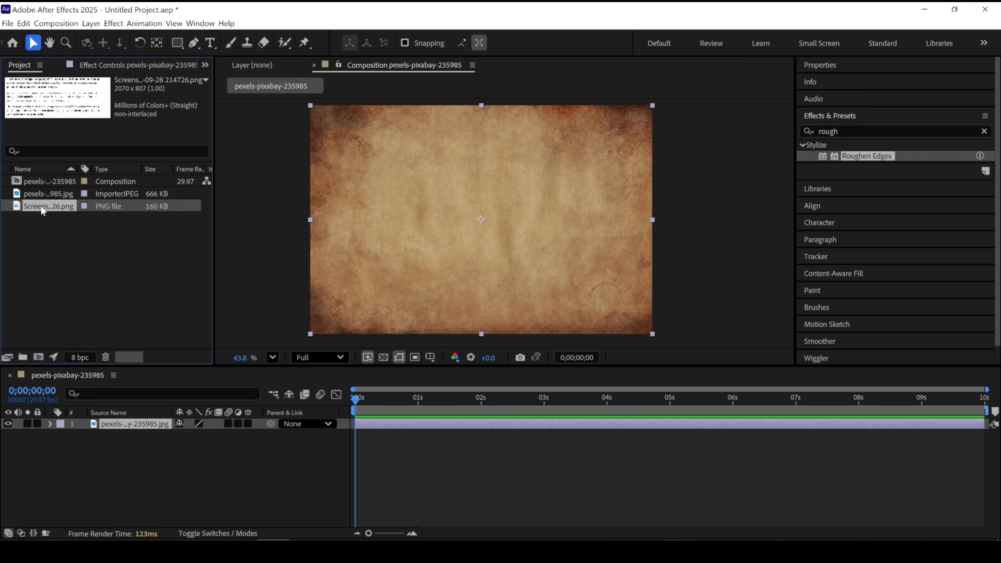
left_click_drag(40, 206, 73, 464)
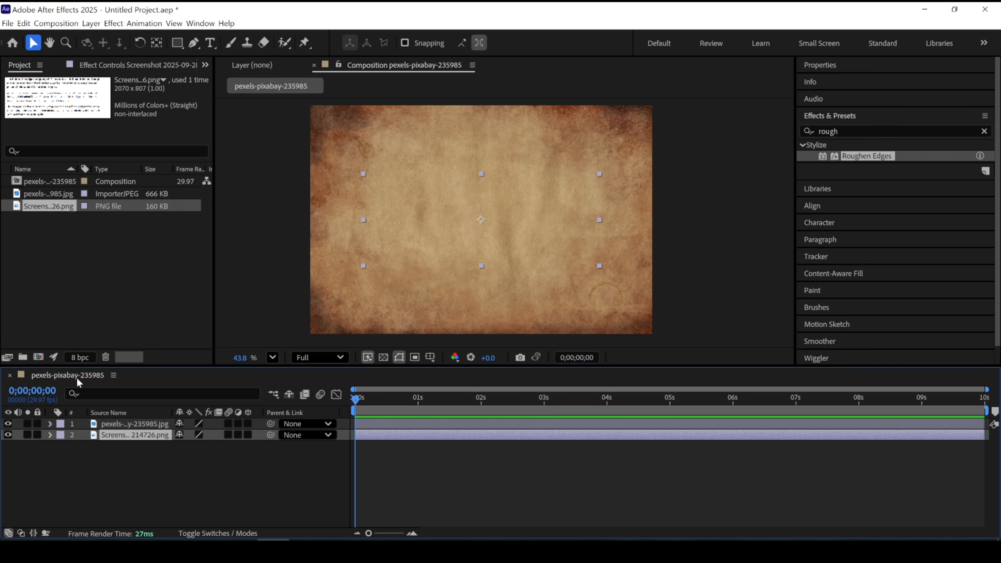
left_click(100, 489)
left_click(123, 436)
left_click_drag(94, 439, 95, 426)
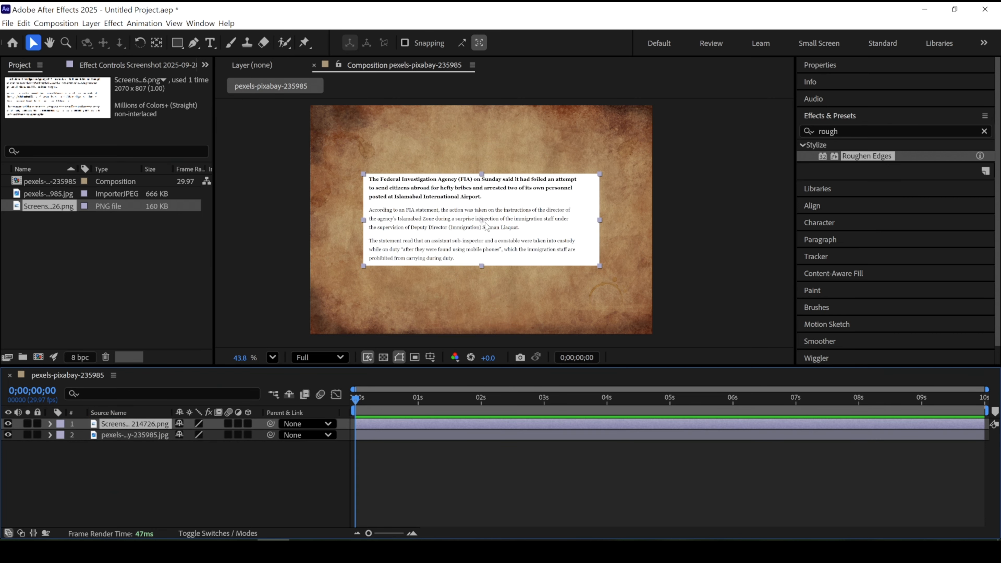
Stretch the article screenshot layer vertically and horizontally so it covers most of the paper background
left_click_drag(480, 265, 480, 295)
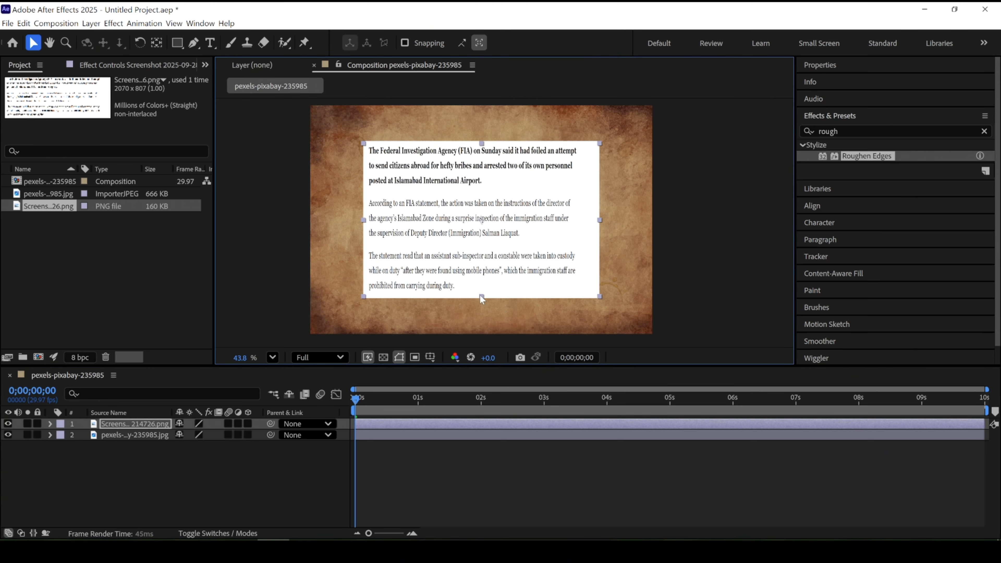
left_click_drag(599, 218, 637, 220)
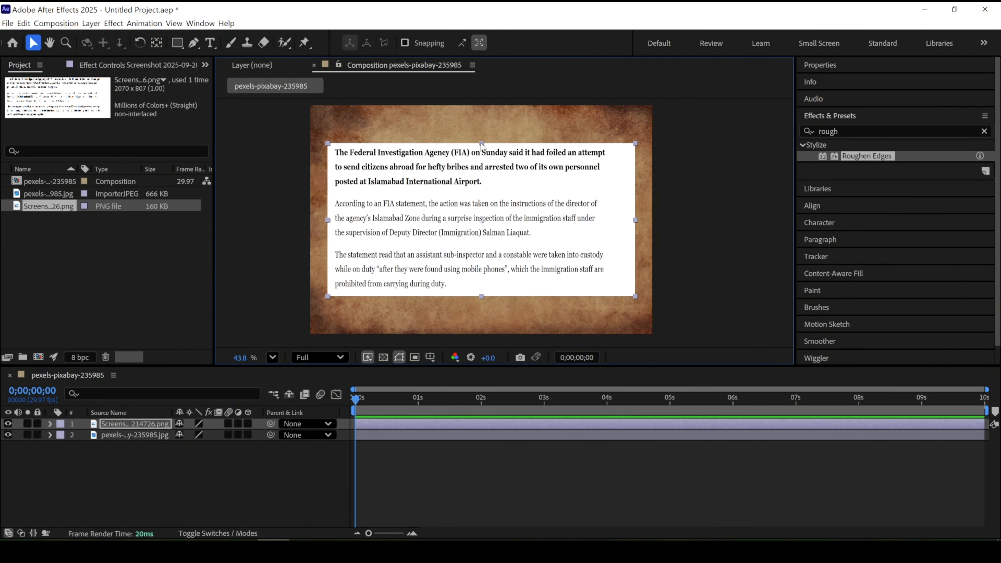
left_click_drag(482, 144, 482, 140)
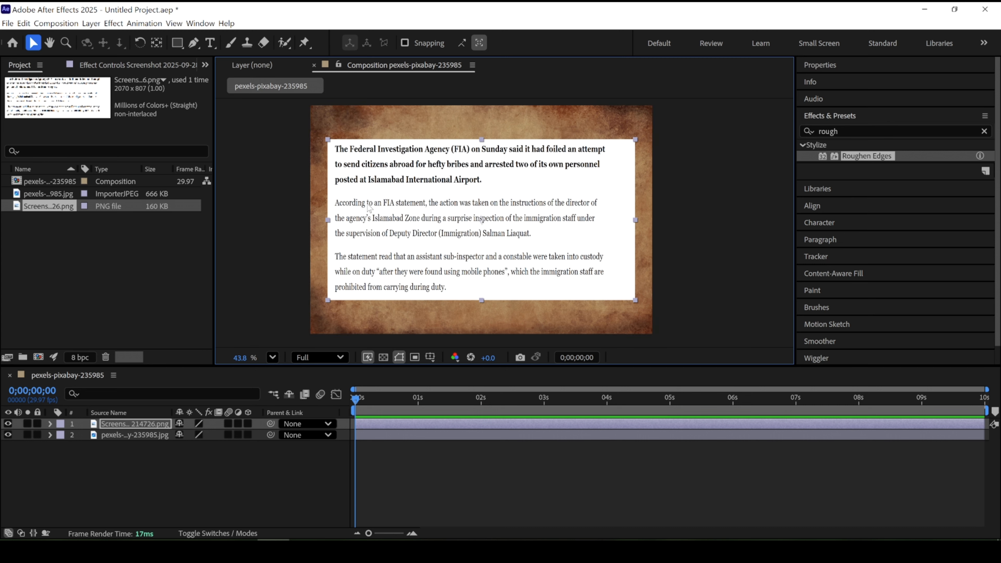
Set the article screenshot layer's blending mode to Multiply
right_click(450, 197)
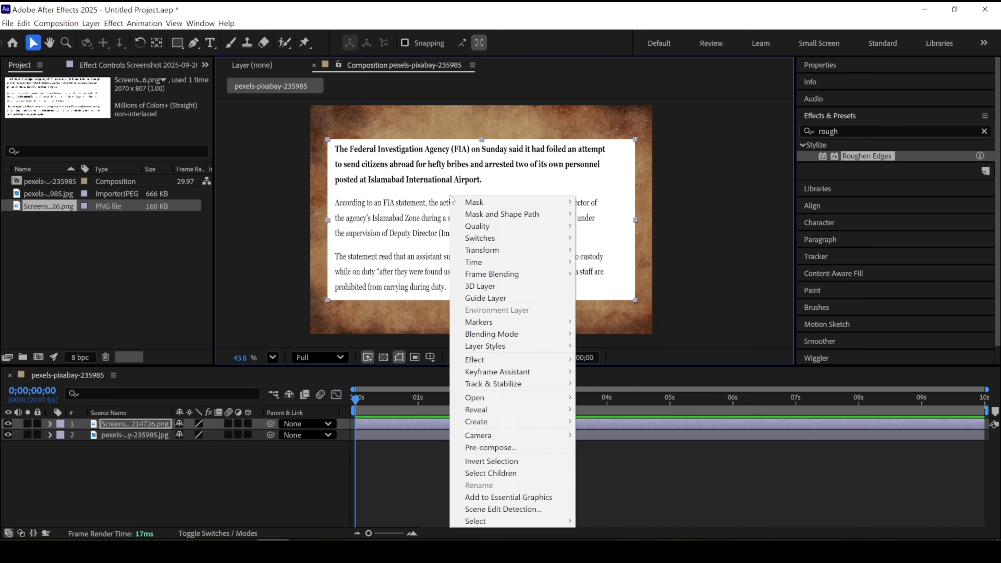
right_click(97, 427)
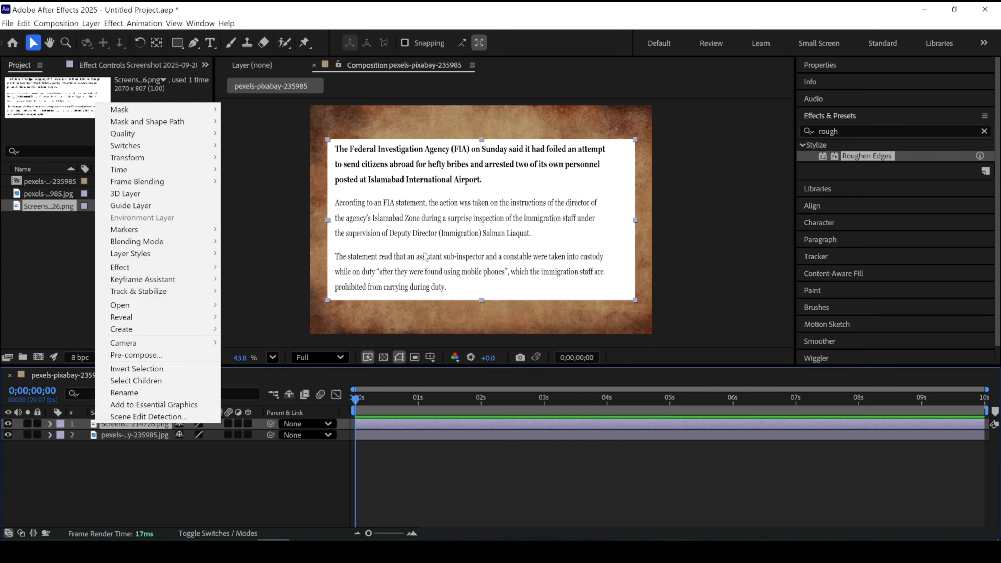
right_click(462, 231)
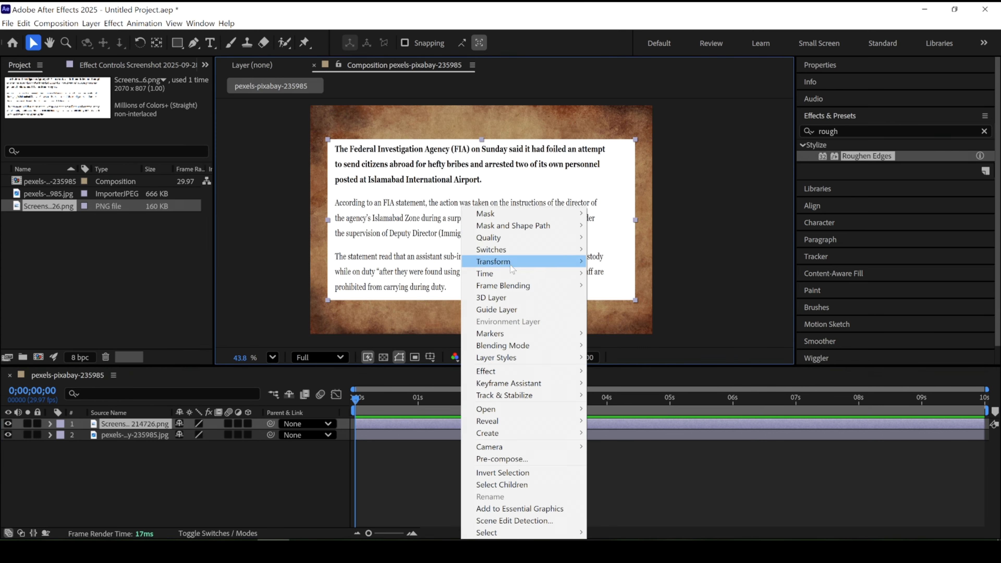
mouse_move(520, 346)
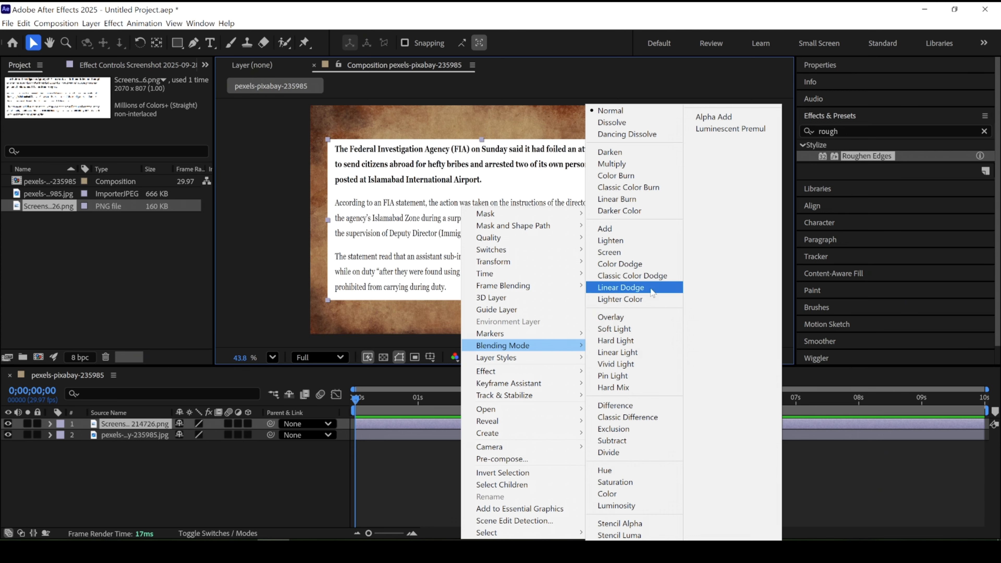
left_click(626, 166)
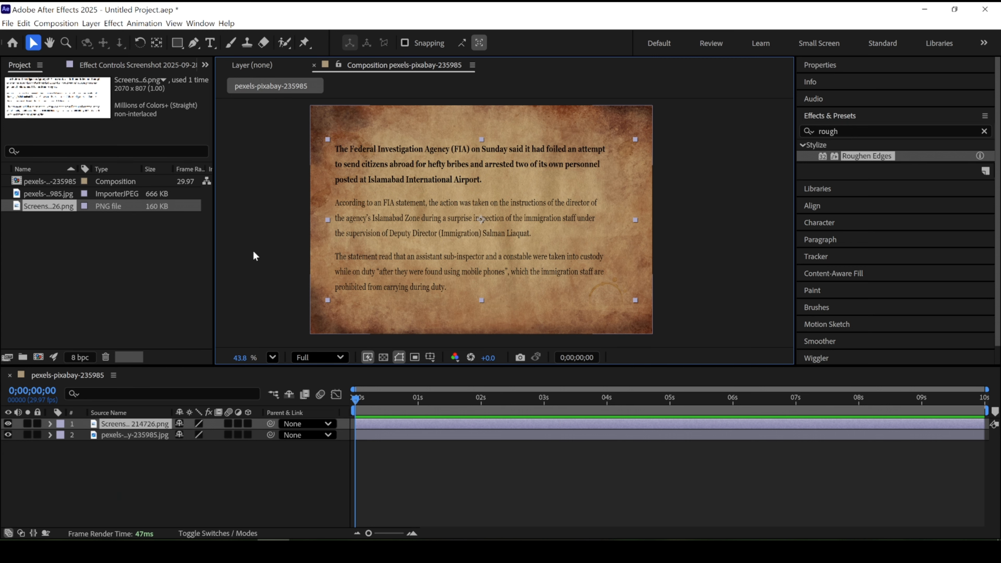
Activate the Pen tool with no layer selected and set the shape fill to None
left_click(193, 43)
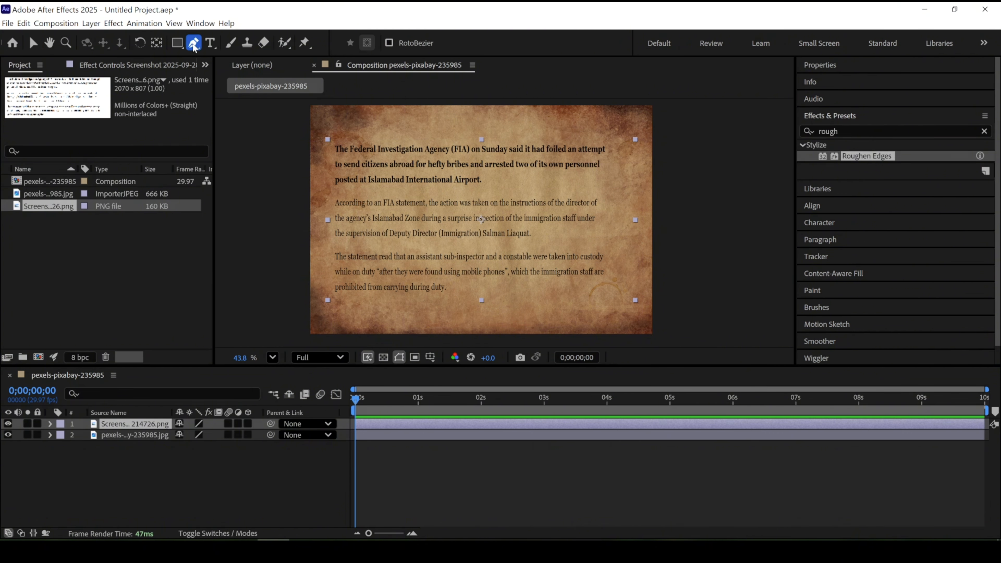
left_click(213, 424)
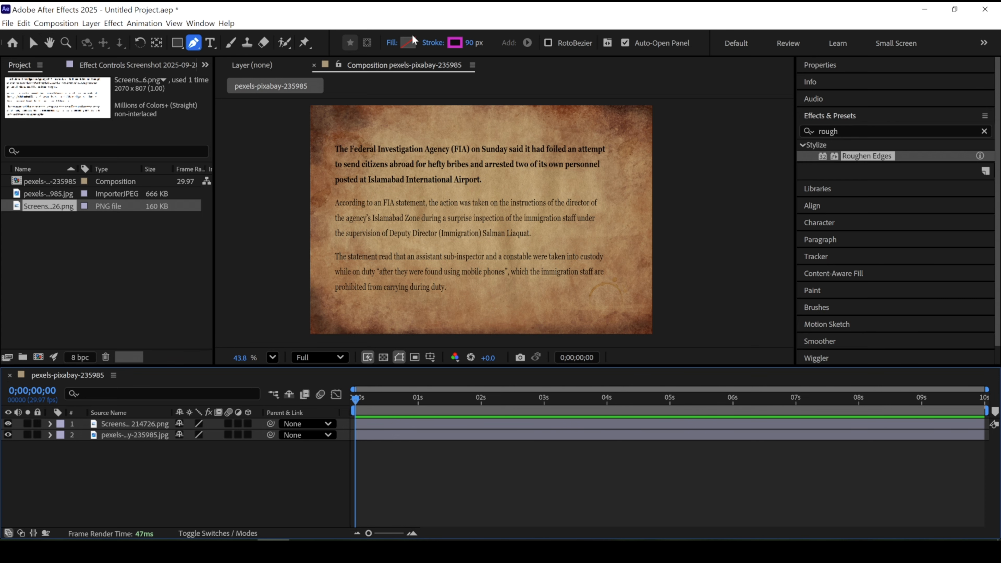
left_click(393, 44)
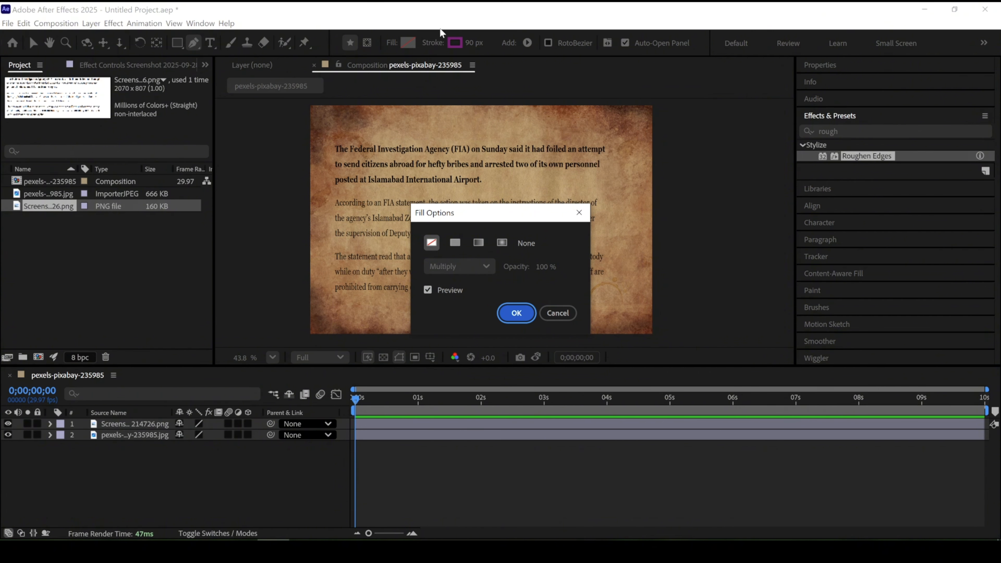
left_click(559, 312)
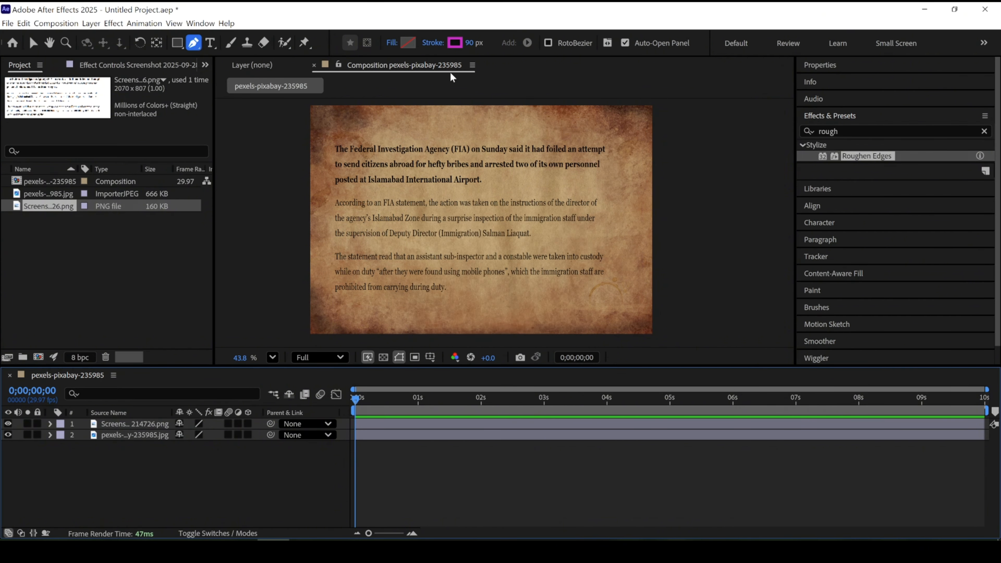
left_click(392, 43)
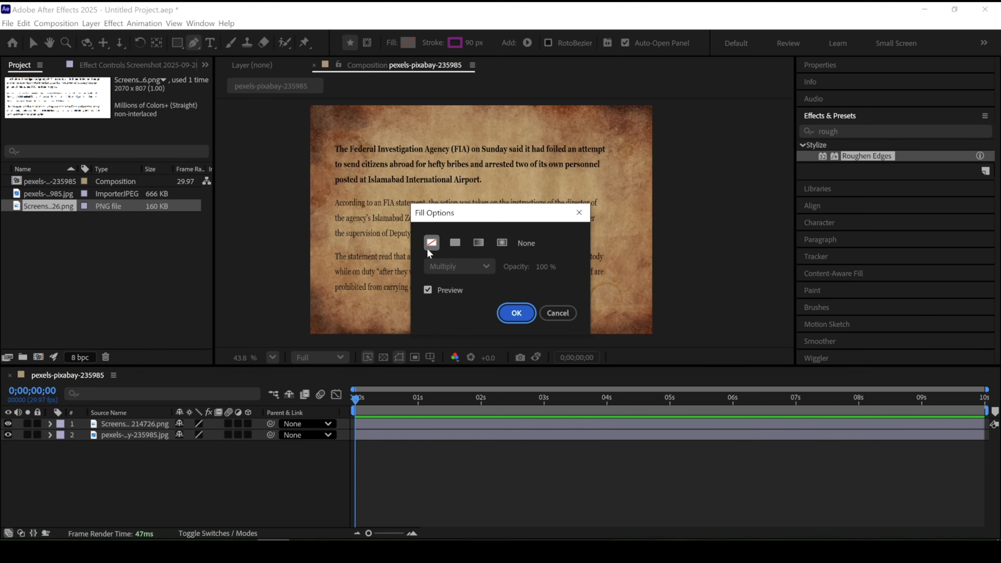
left_click(432, 243)
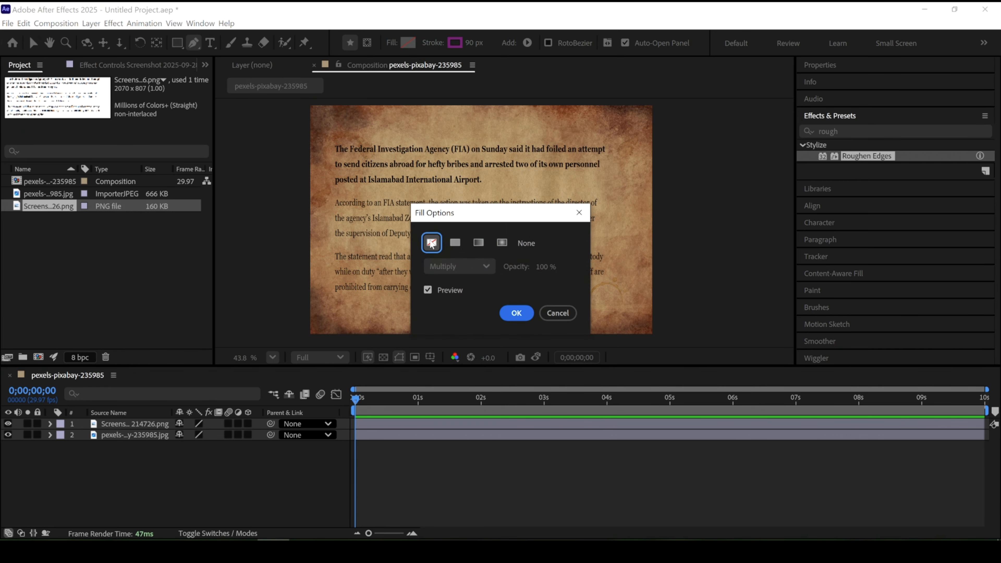
left_click(525, 314)
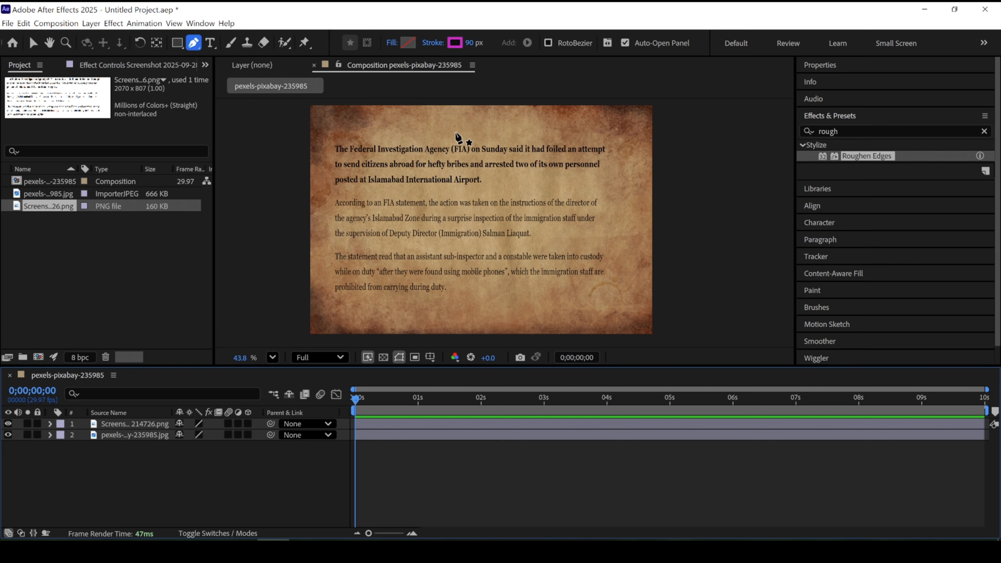
Confirm the magenta CB20CA stroke colour and draw a straight horizontal line across the article's first text line
left_click(455, 45)
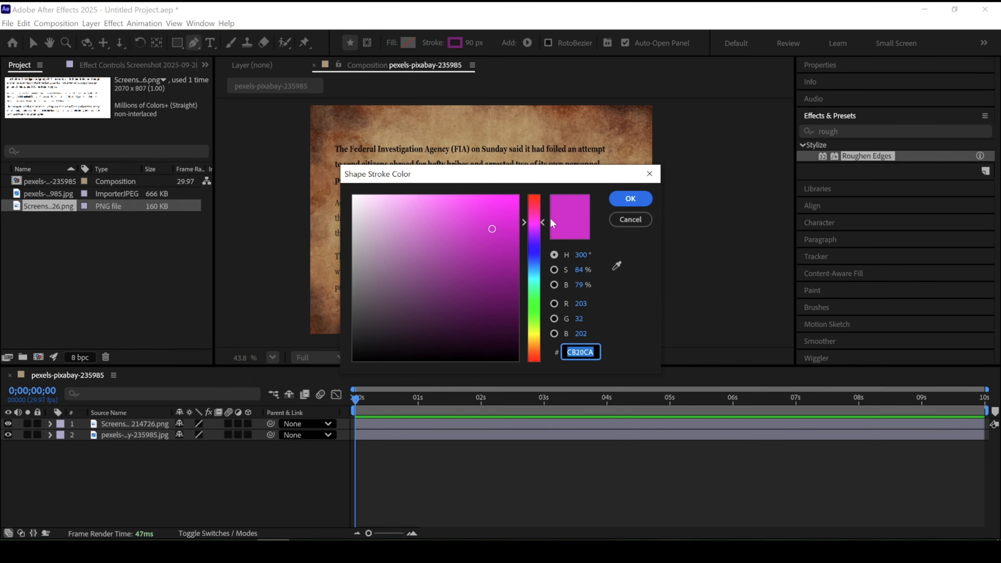
left_click(629, 201)
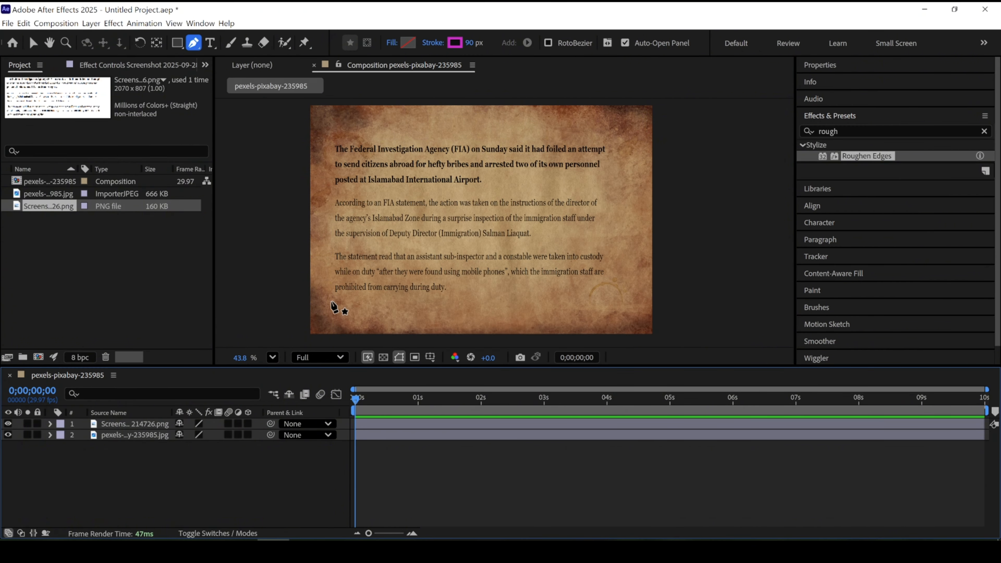
left_click(330, 152)
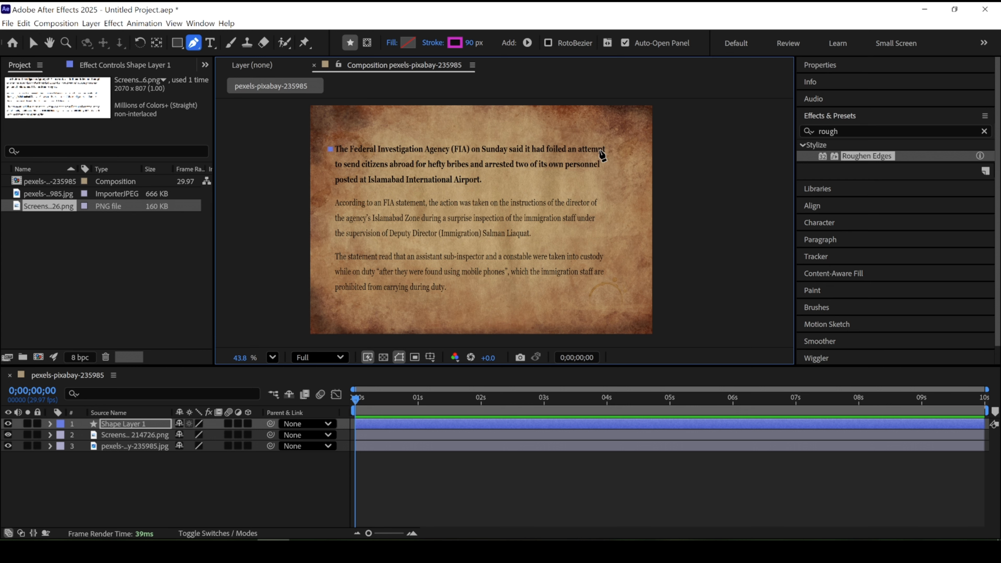
left_click(610, 149)
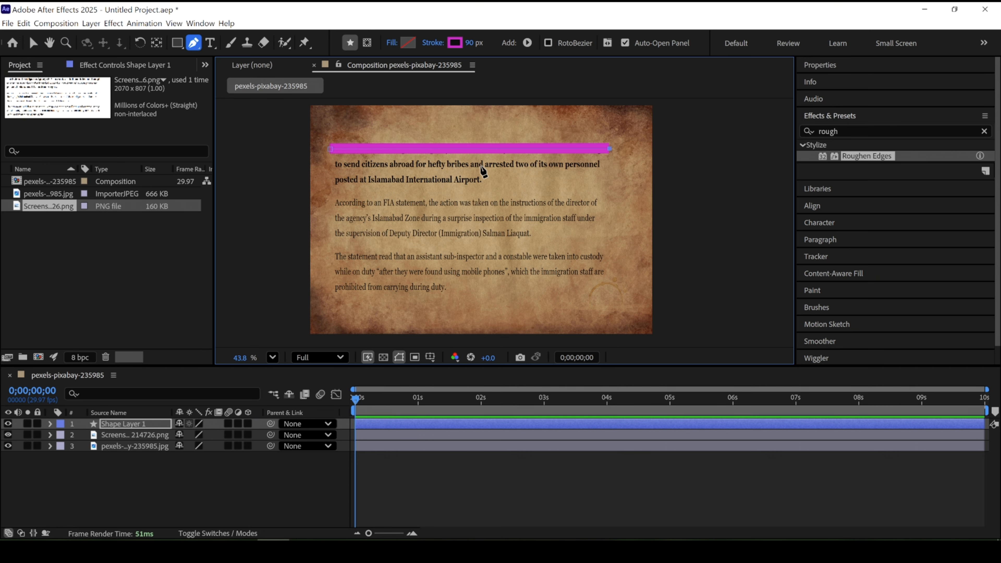
Move the magenta line slightly down so it fully covers the first line of text
scroll(484, 172, "up", 5)
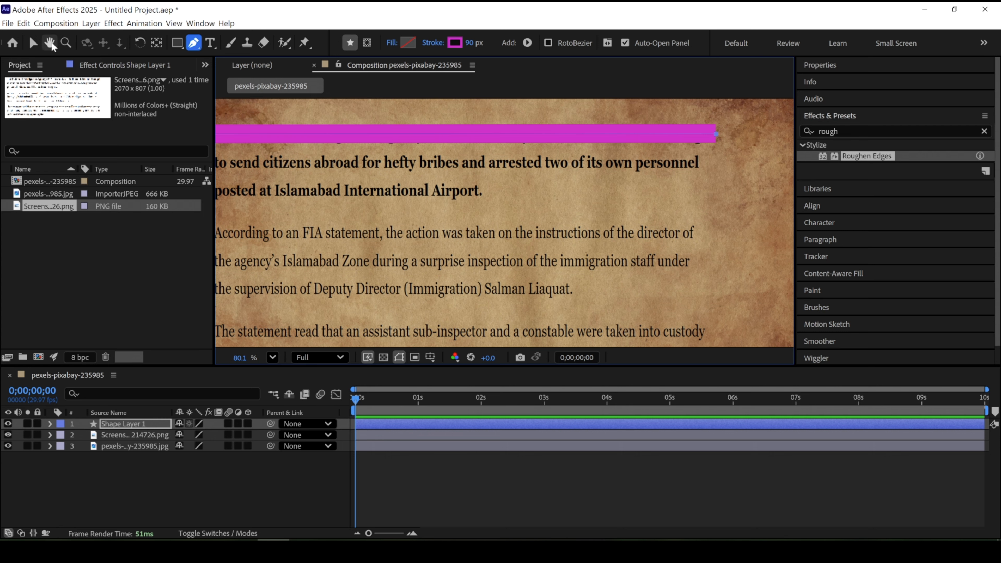
left_click(33, 42)
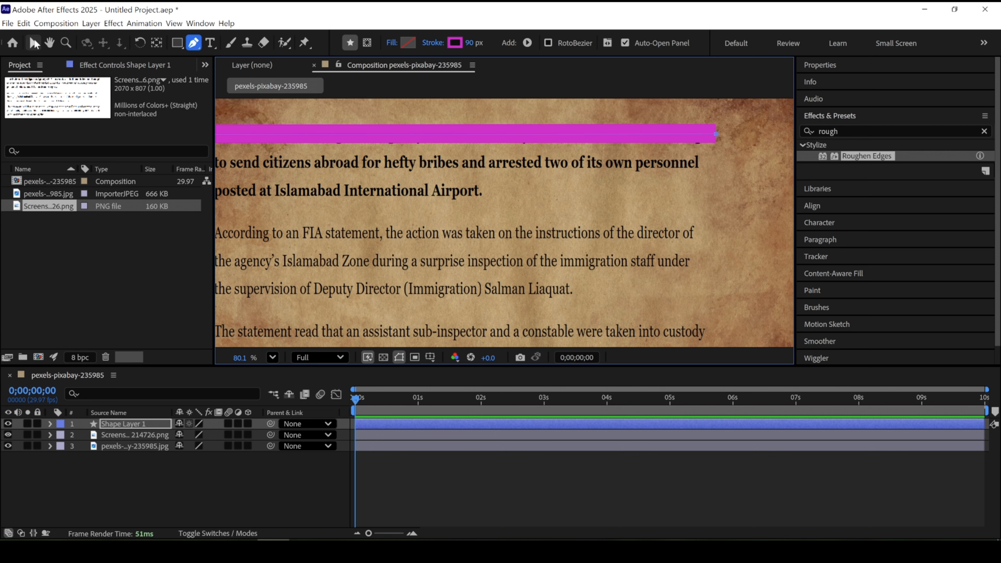
left_click(454, 139)
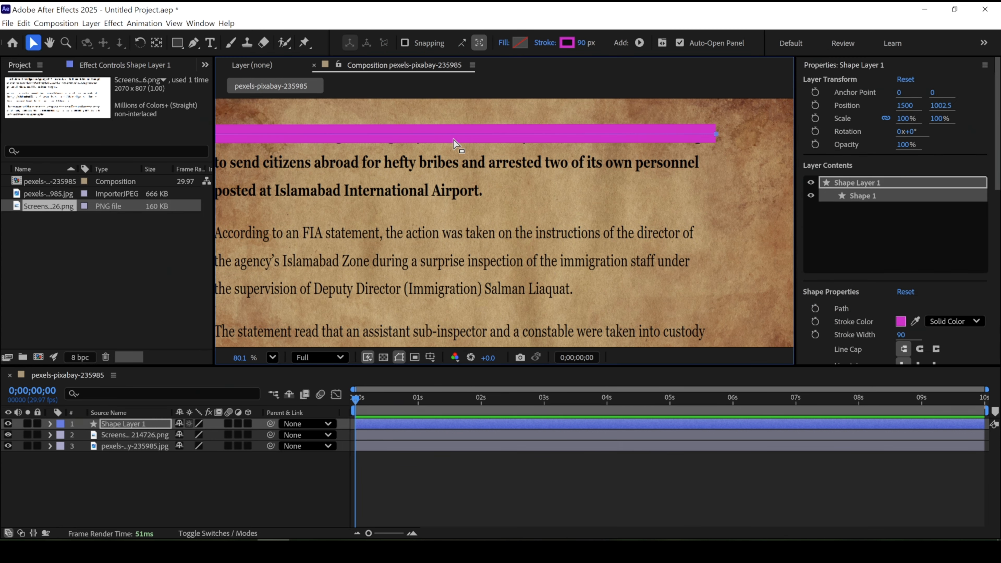
left_click(455, 141)
left_click_drag(460, 135, 460, 138)
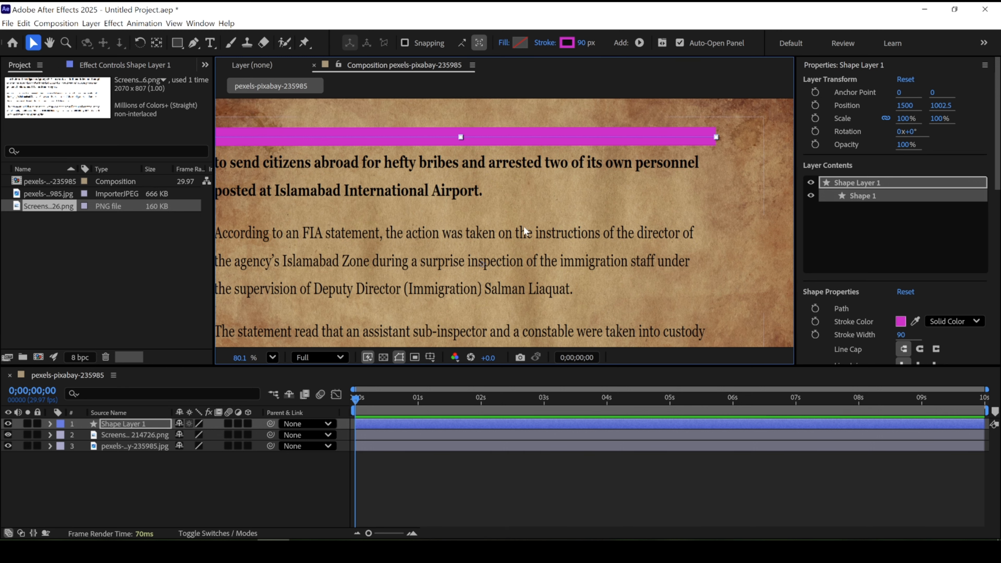
scroll(485, 231, "down", 2)
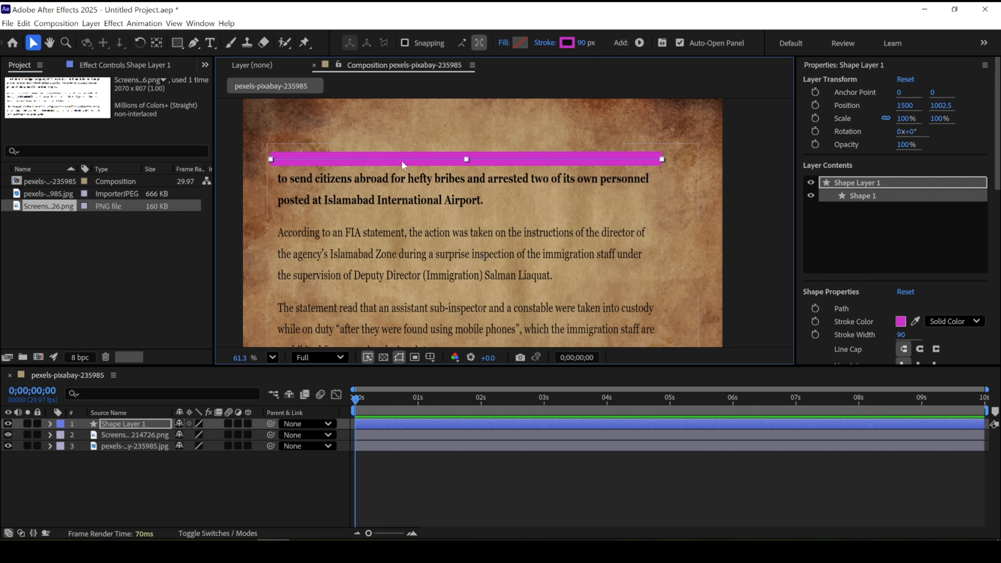
Set the magenta line layer's blending mode to Multiply and deselect the layer
left_click(136, 425)
right_click(137, 425)
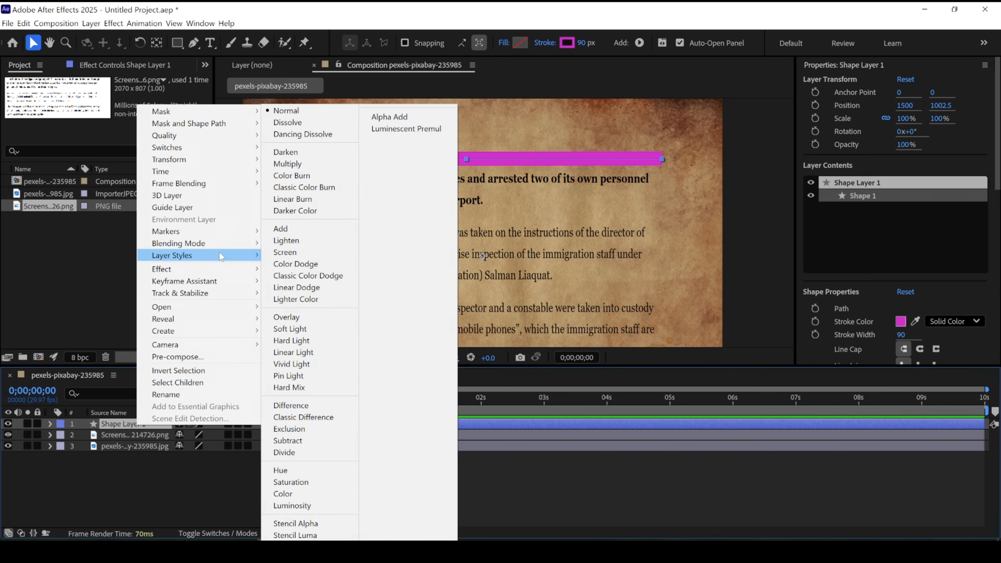
mouse_move(238, 245)
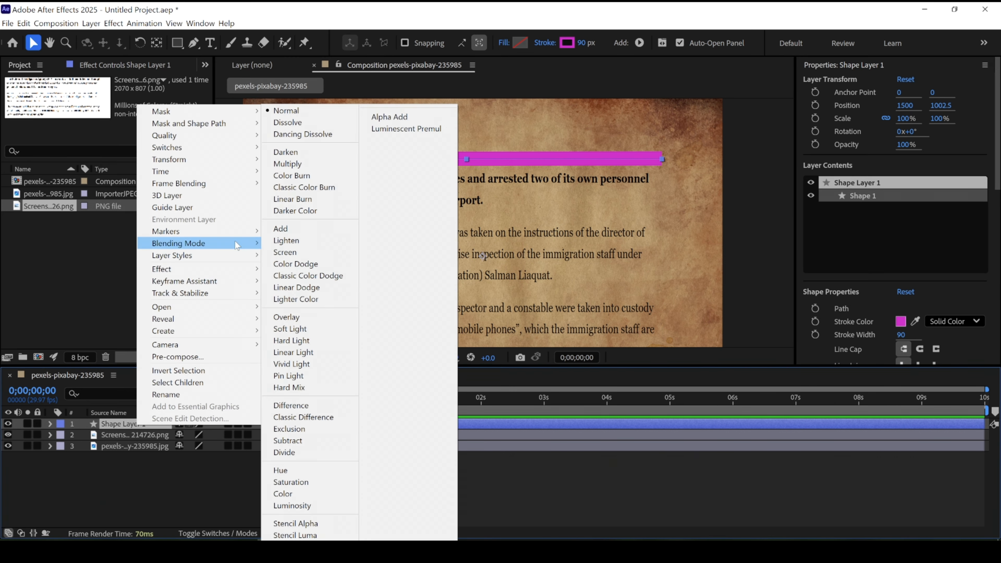
left_click(302, 163)
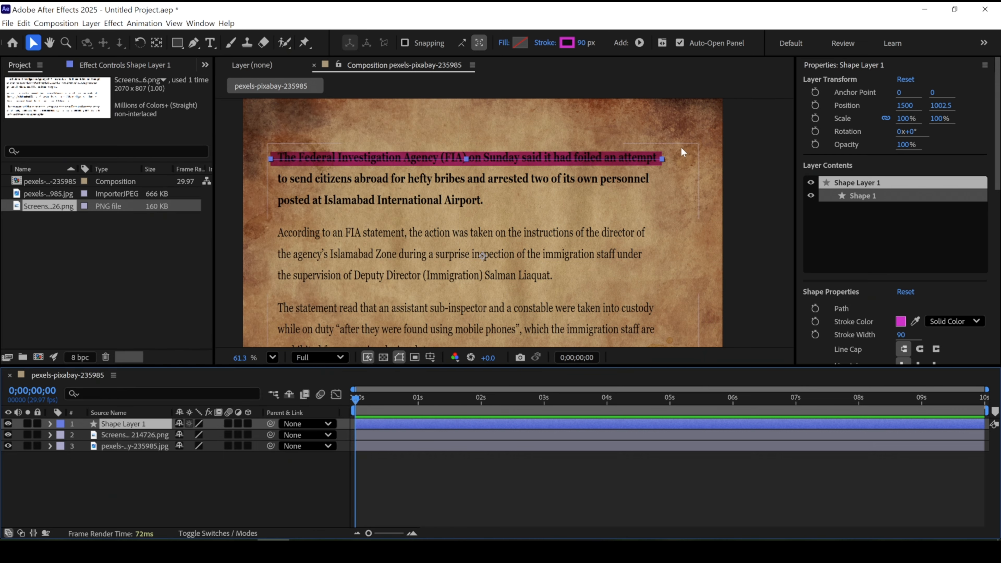
left_click(736, 154)
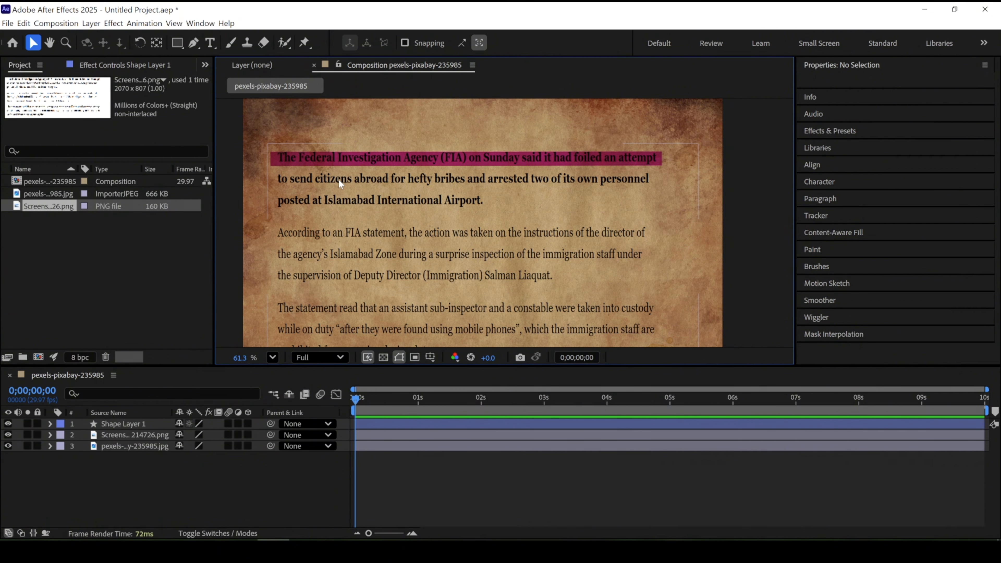
Search the effects for "rough" and apply Roughen Edges to the magenta line's shape layer
scroll(386, 162, "up", 2)
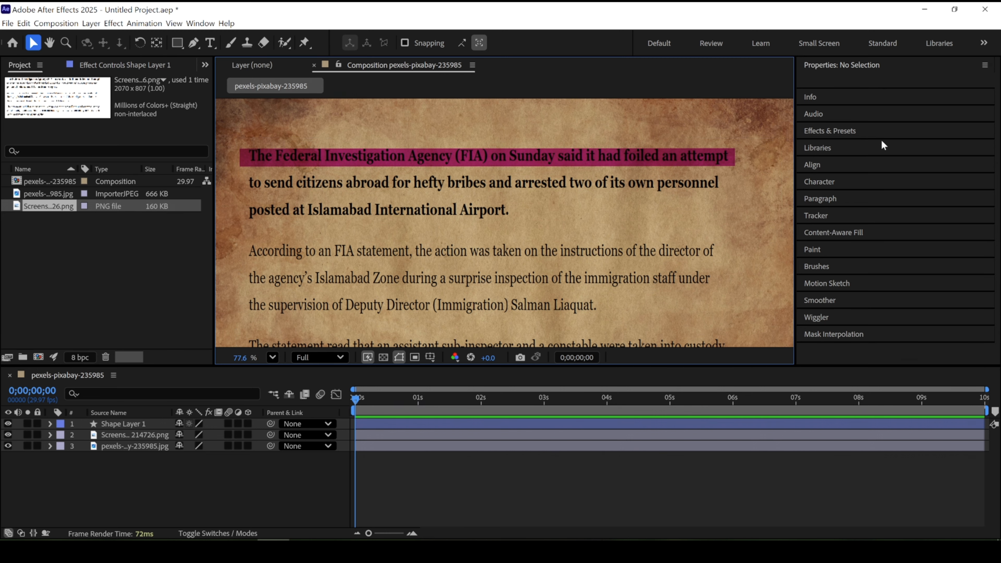
left_click(827, 131)
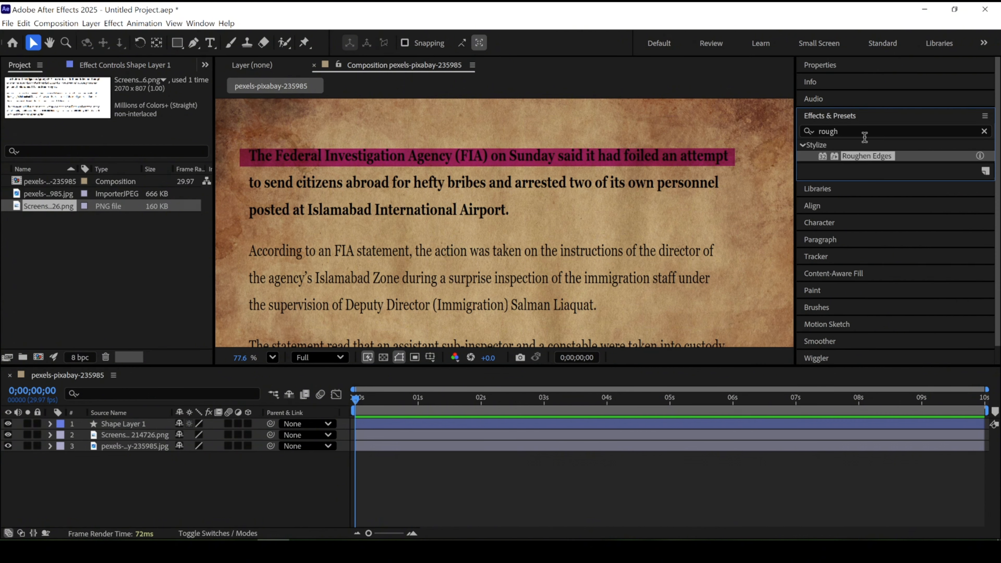
left_click_drag(864, 135, 771, 138)
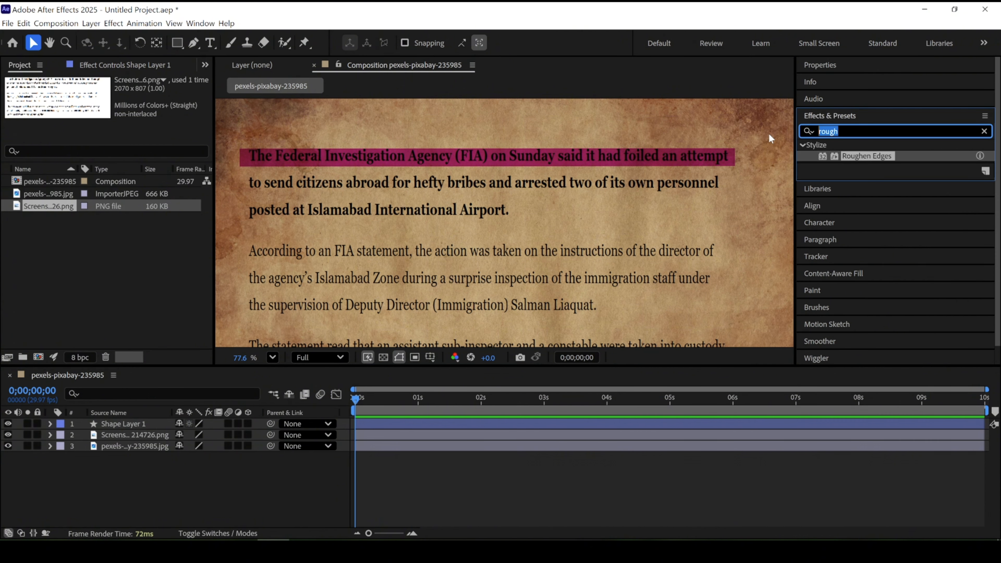
type("ro")
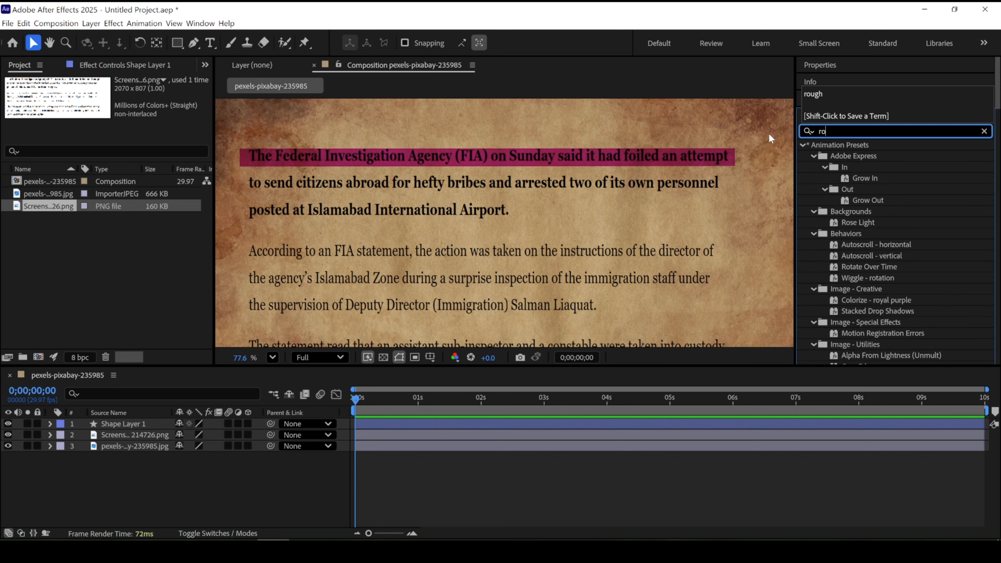
type("ugh")
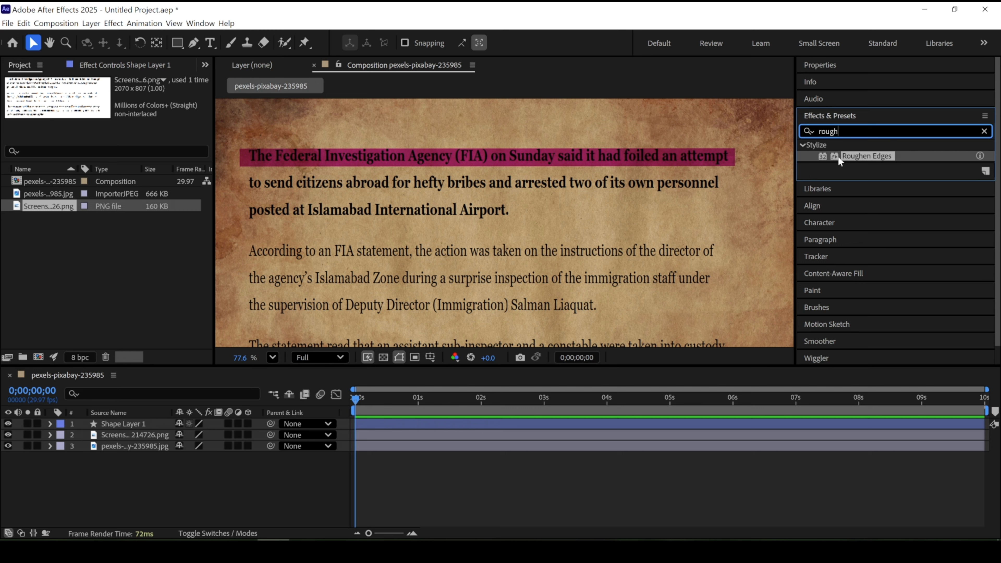
left_click_drag(838, 155, 118, 420)
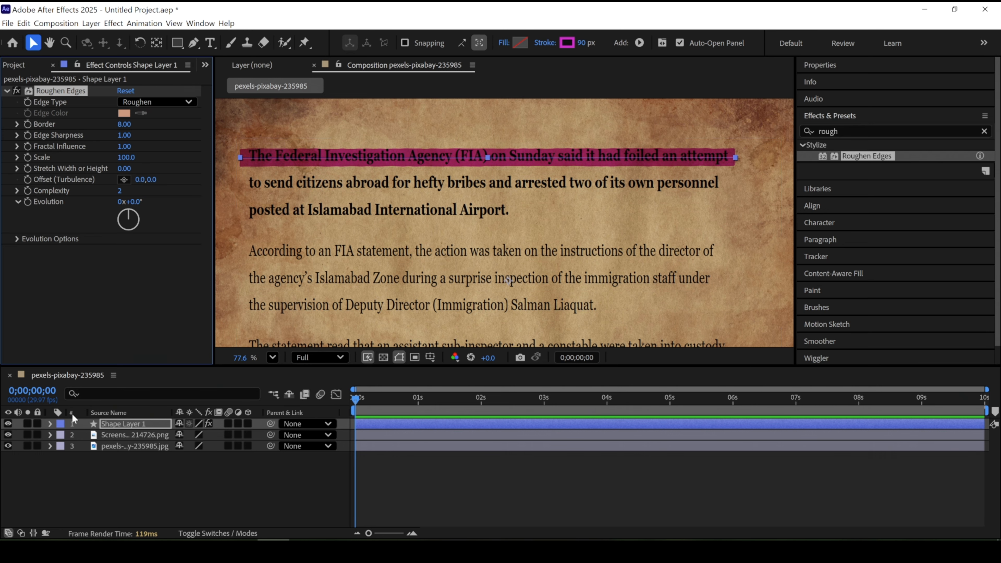
Set the line's Roughen Edges Border to 8.80 and Edge Sharpness to 1.32, and collapse the layer's properties
left_click(51, 424)
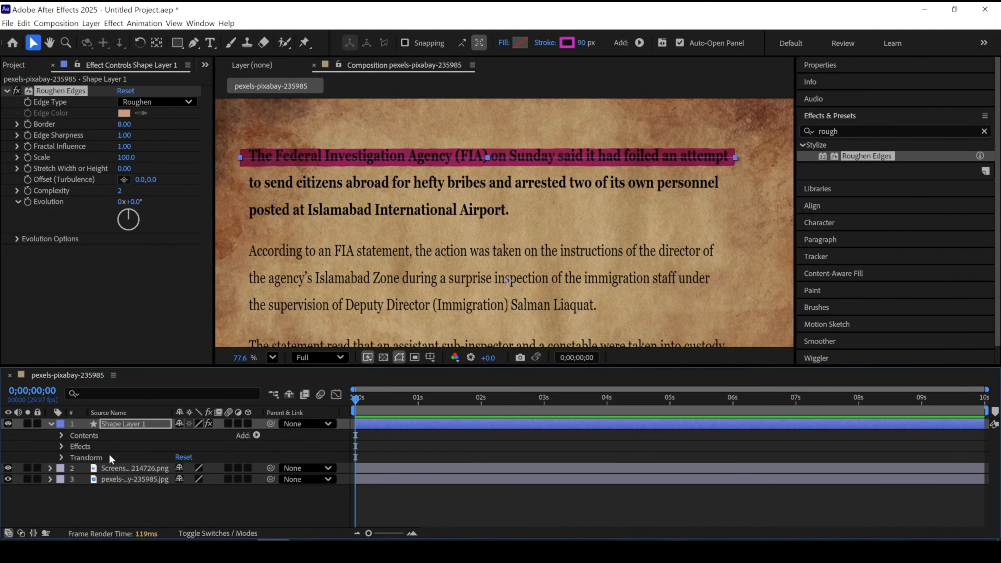
left_click(61, 446)
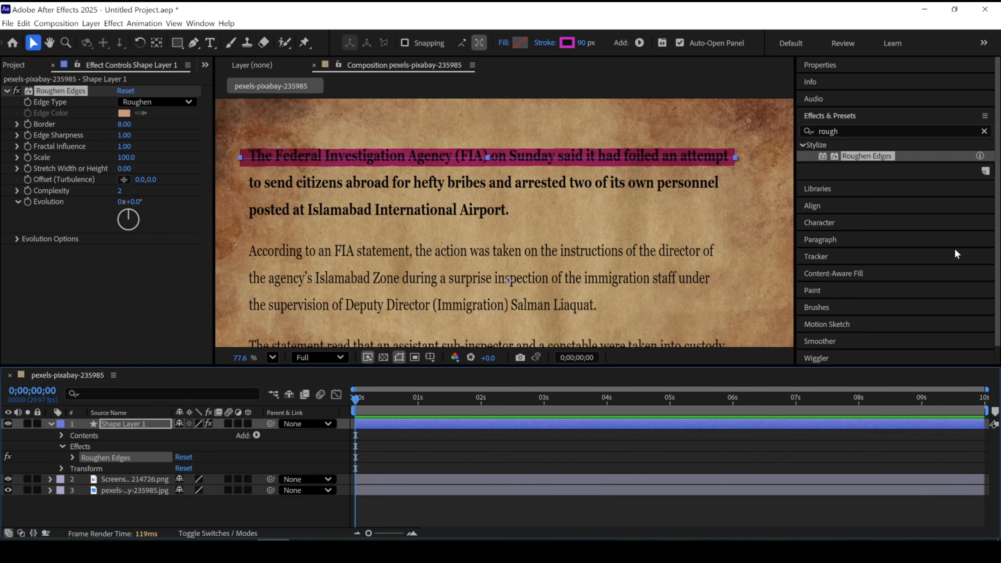
left_click(73, 457)
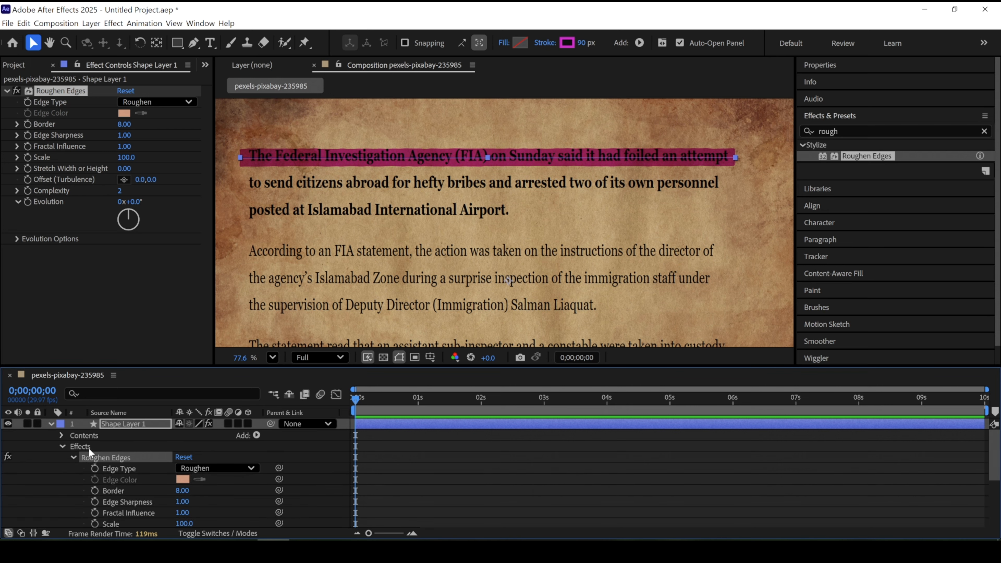
scroll(89, 449, "down", 1)
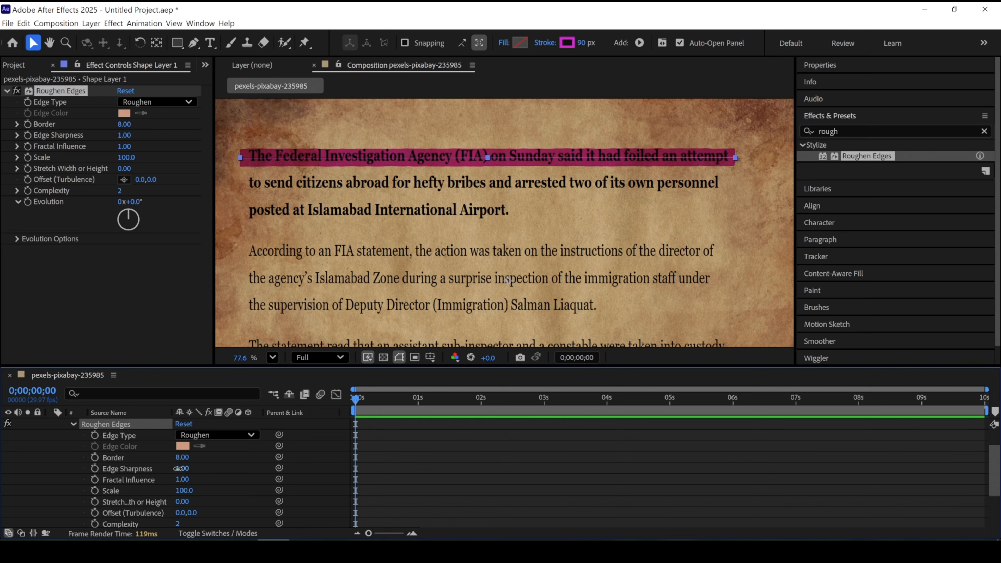
mouse_move(181, 468)
left_mouse_down()
mouse_move(197, 467)
mouse_move(186, 458)
left_mouse_up()
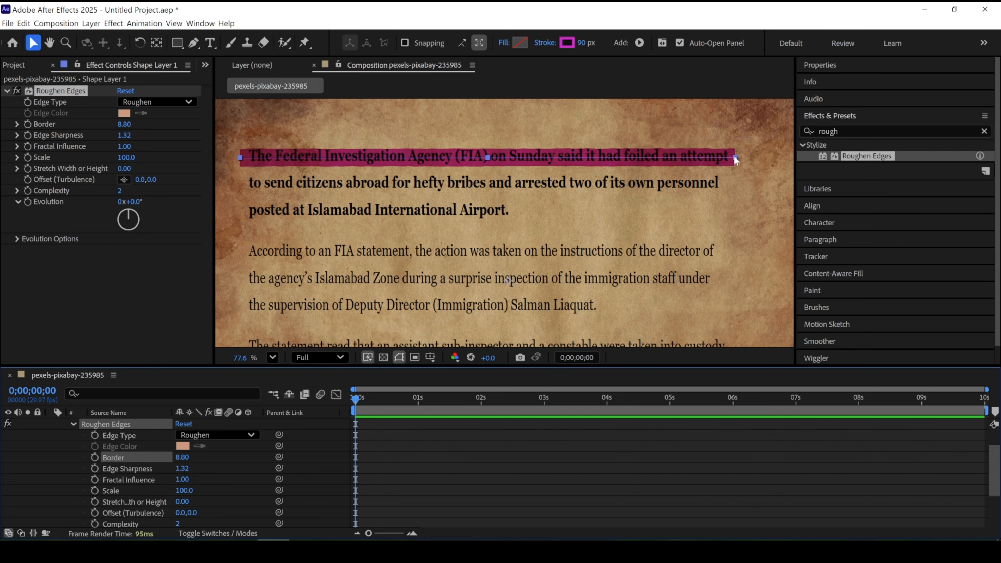
left_click(71, 425)
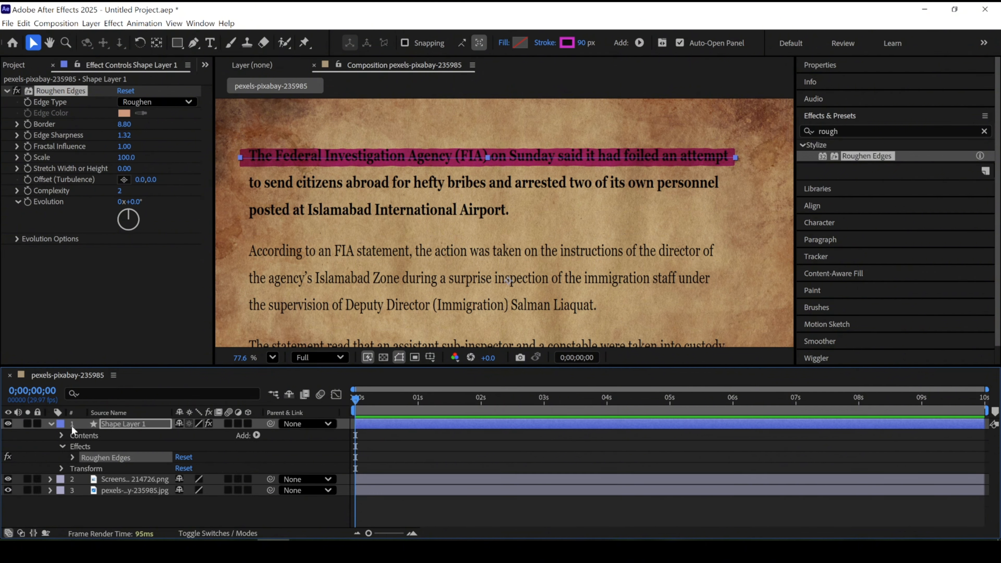
left_click(62, 436)
left_click(63, 456)
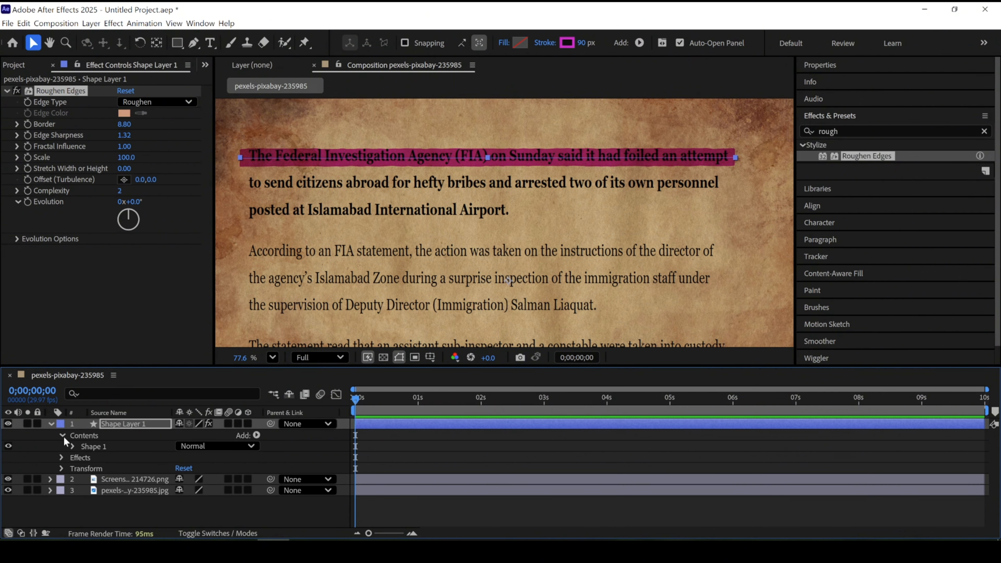
left_click(63, 437)
left_click(52, 425)
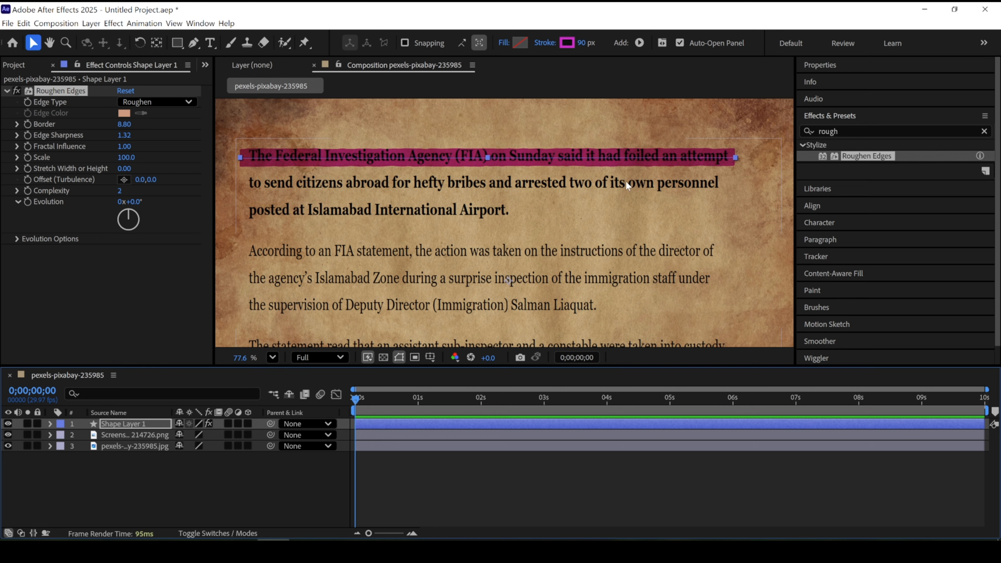
Add Trim Paths to the magenta line's layer and keyframe its End at 0% at 0;00;00;00
left_click(51, 426)
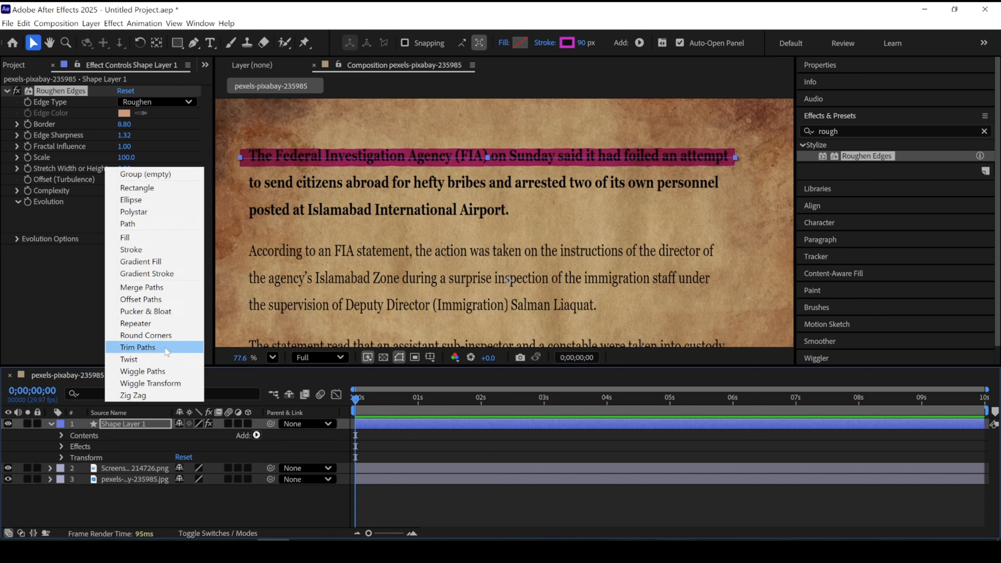
left_click(138, 347)
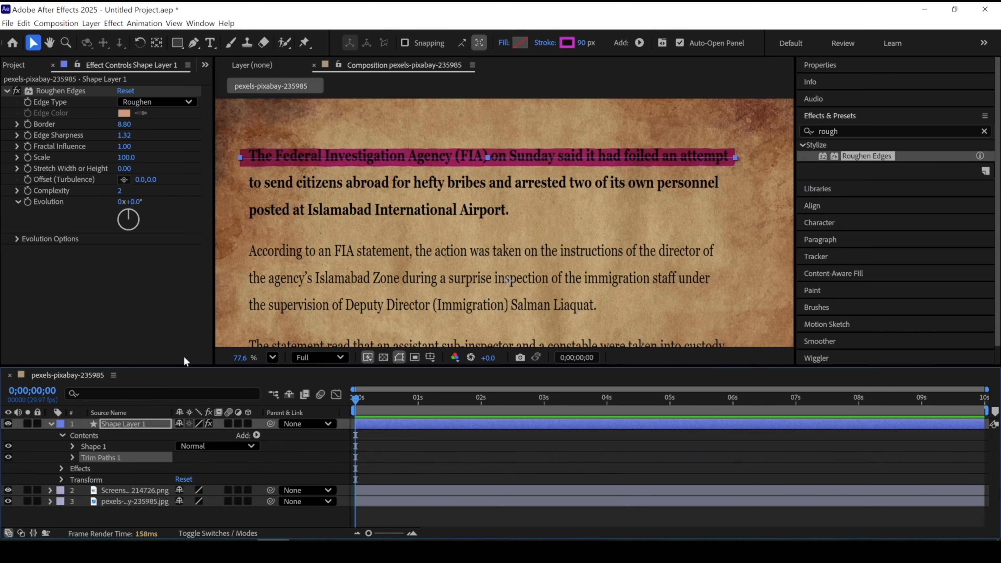
left_click(73, 457)
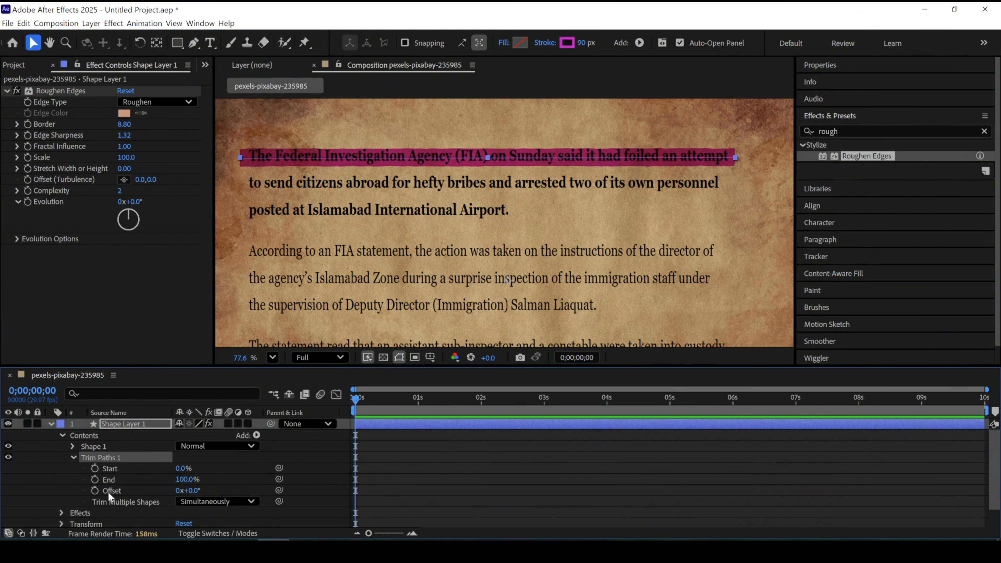
left_click(97, 479)
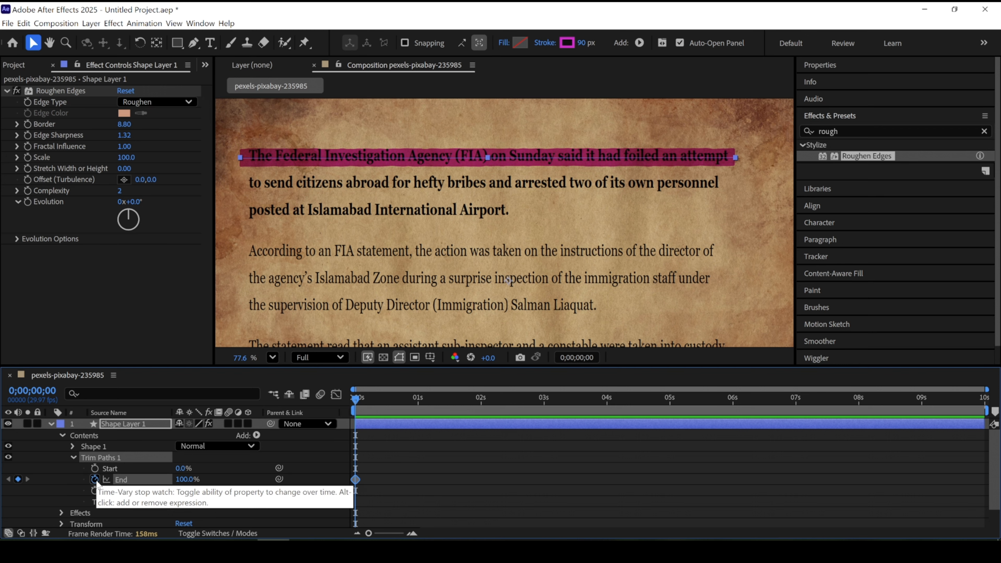
left_click_drag(185, 479, 46, 473)
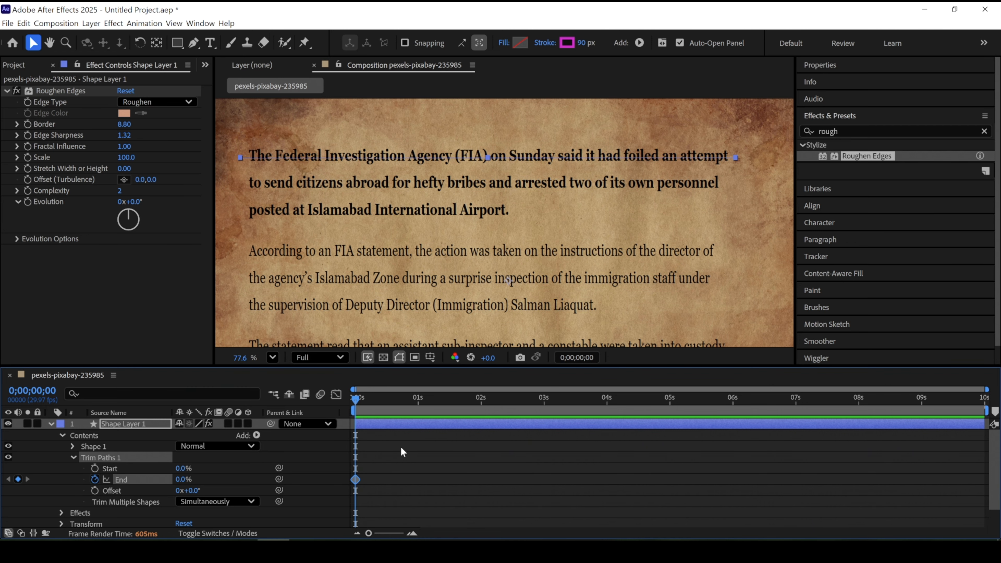
Keyframe the Trim Paths End at 100% at 0;00;01;00
left_click_drag(357, 397, 420, 411)
mouse_move(418, 406)
left_mouse_down()
mouse_move(395, 407)
mouse_move(420, 406)
left_mouse_up()
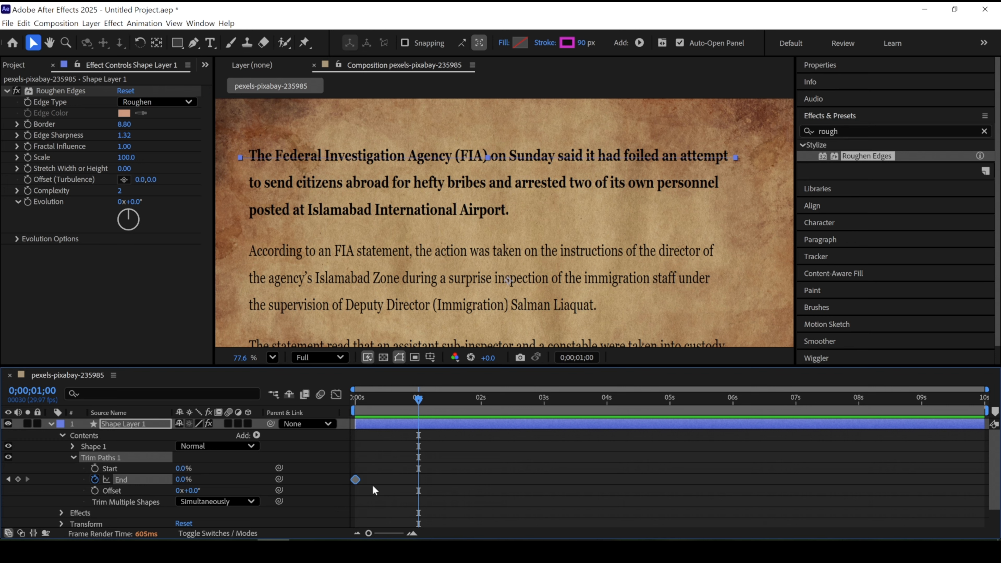
left_click(184, 479)
type("100")
key("Return")
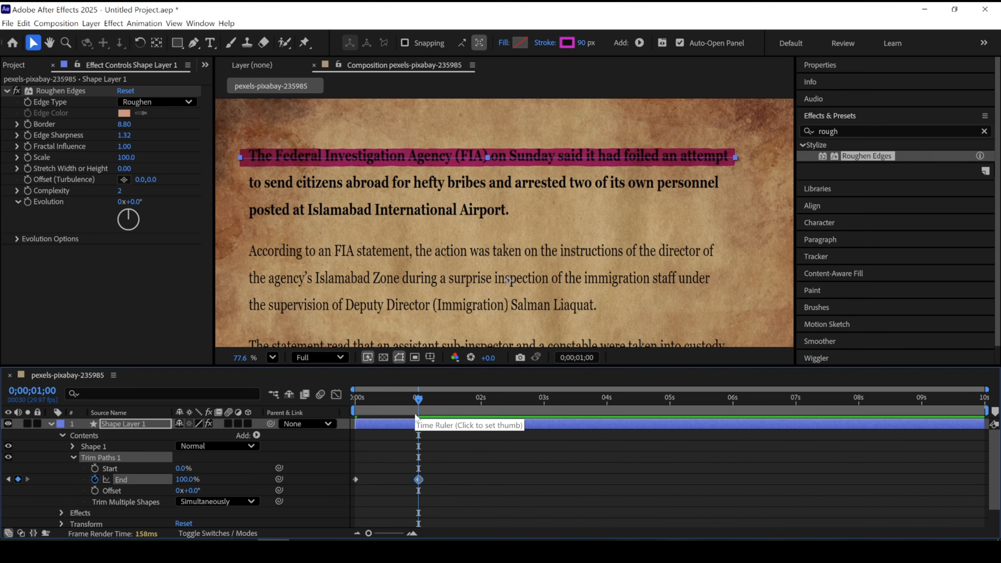
Preview the highlight animation from the start and return the playhead to 0;00;01;00
left_click_drag(419, 399, 382, 400)
key("Home")
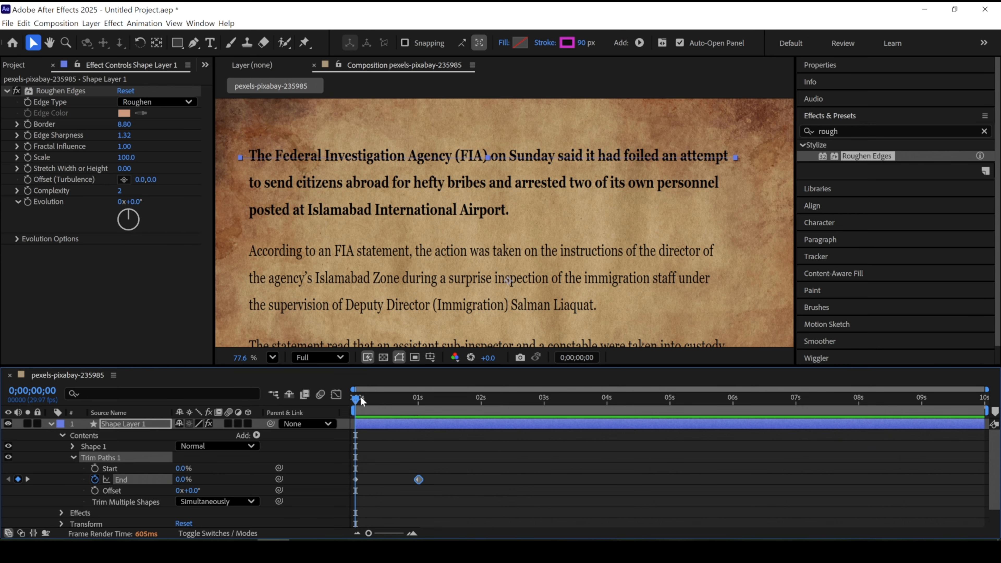
key("space")
key("space")
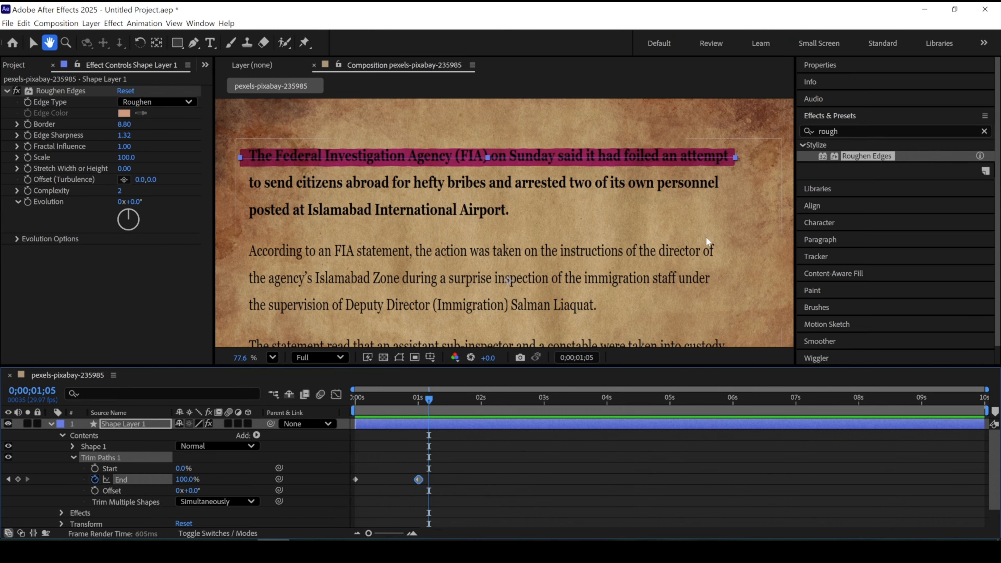
left_click_drag(440, 402, 419, 421)
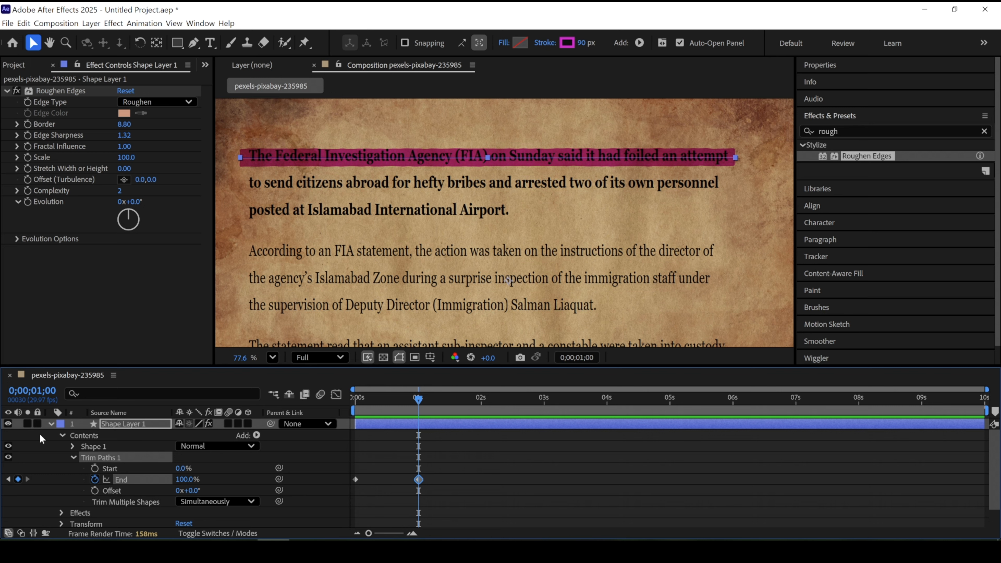
Duplicate the magenta line's layer and move the copy down over the article's third text line
left_click(62, 436)
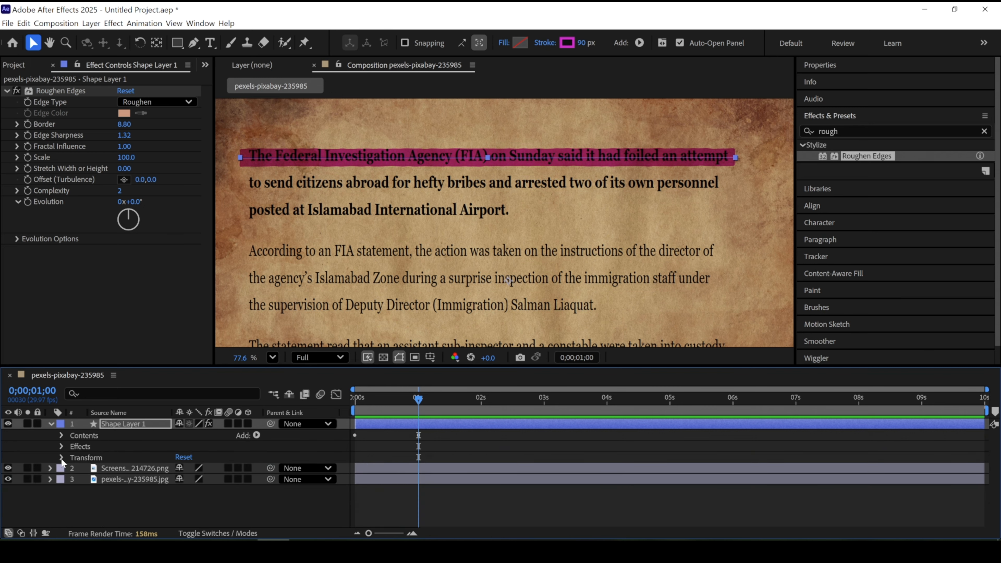
left_click(52, 424)
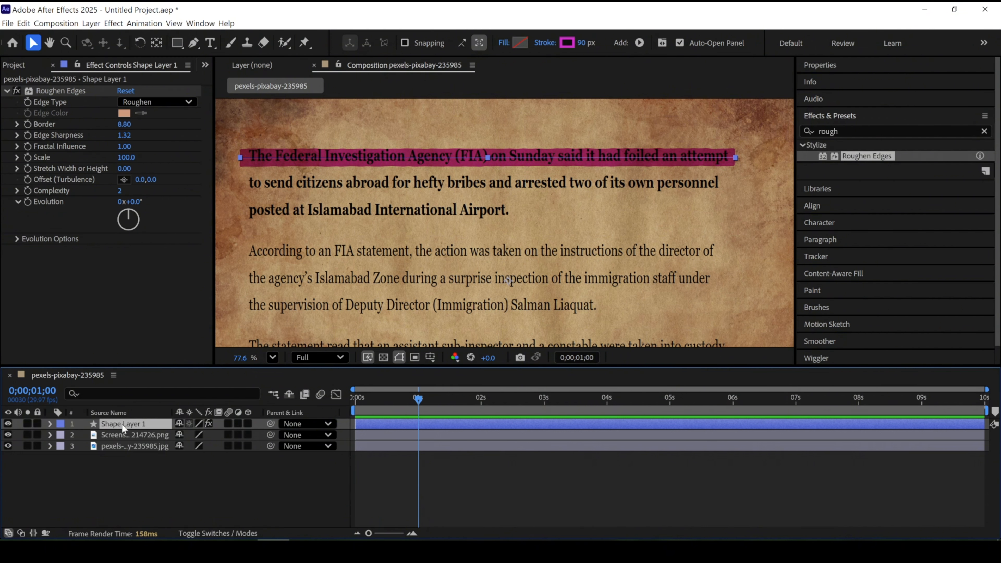
key("ctrl+d")
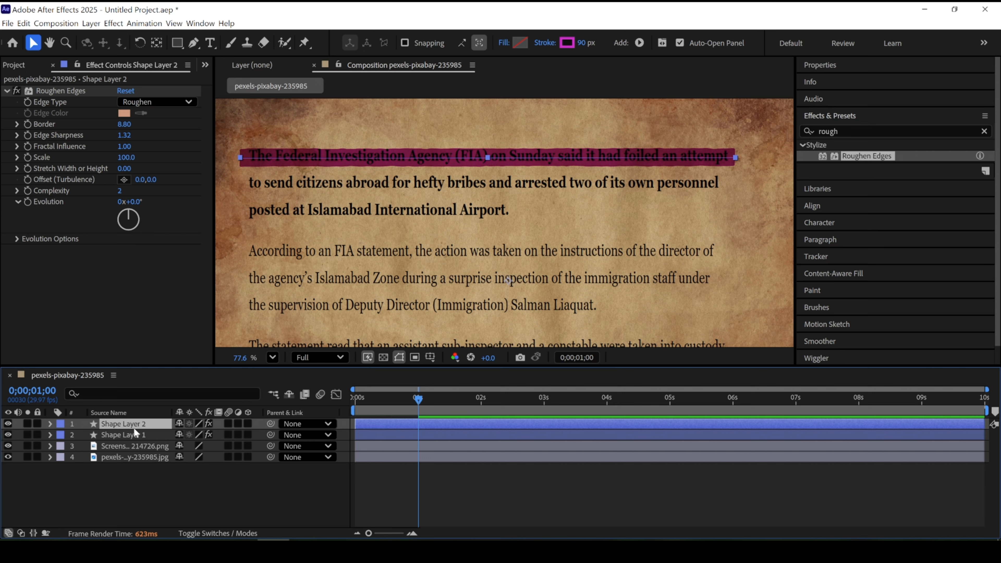
left_click(50, 424)
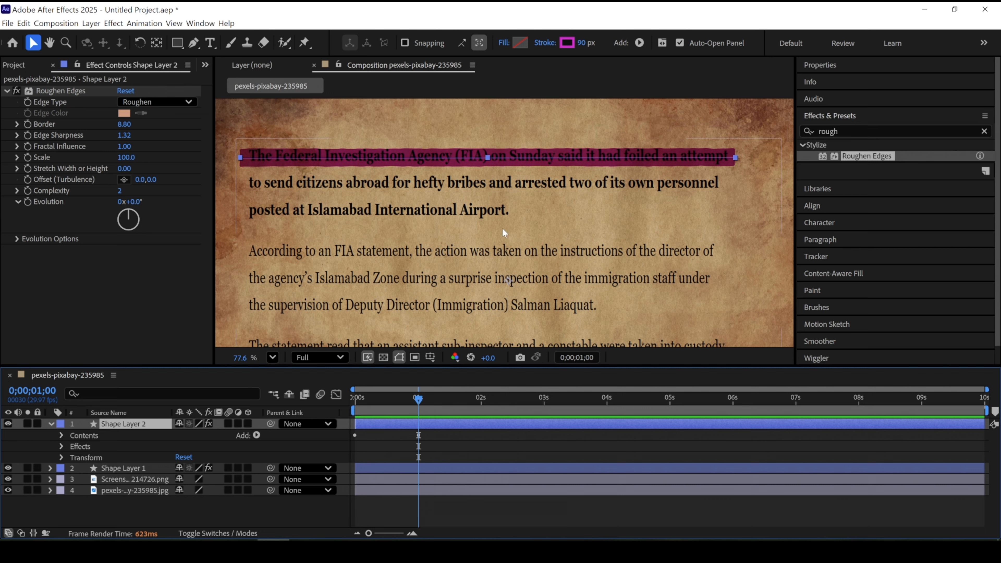
left_click_drag(507, 279, 499, 333)
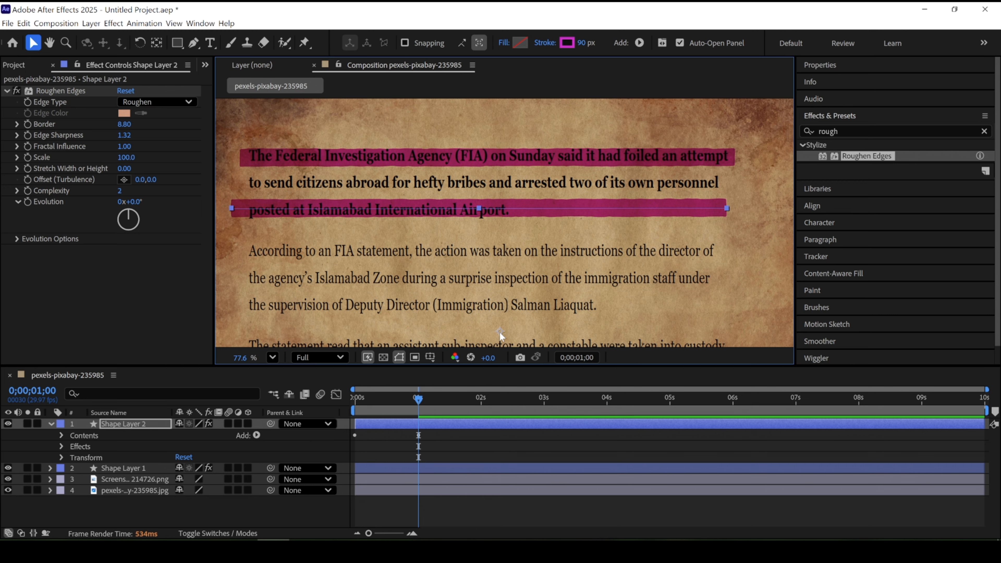
left_click_drag(500, 331, 500, 333)
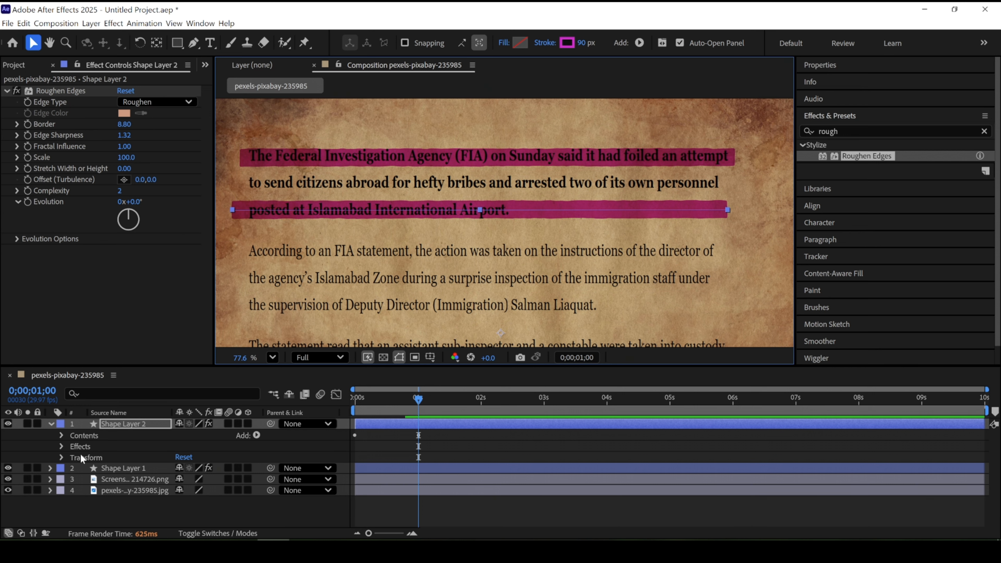
Reshape the path of Shape Layer 2 so its highlight spans only "posted at Islamabad International Airport." and move the playhead to 0;00;01;02
left_click(61, 435)
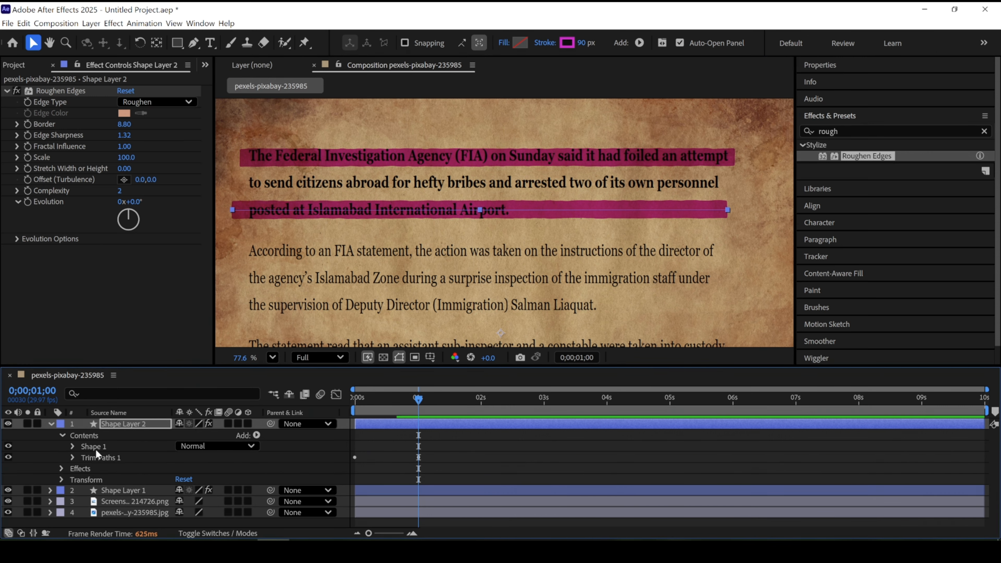
left_click(73, 445)
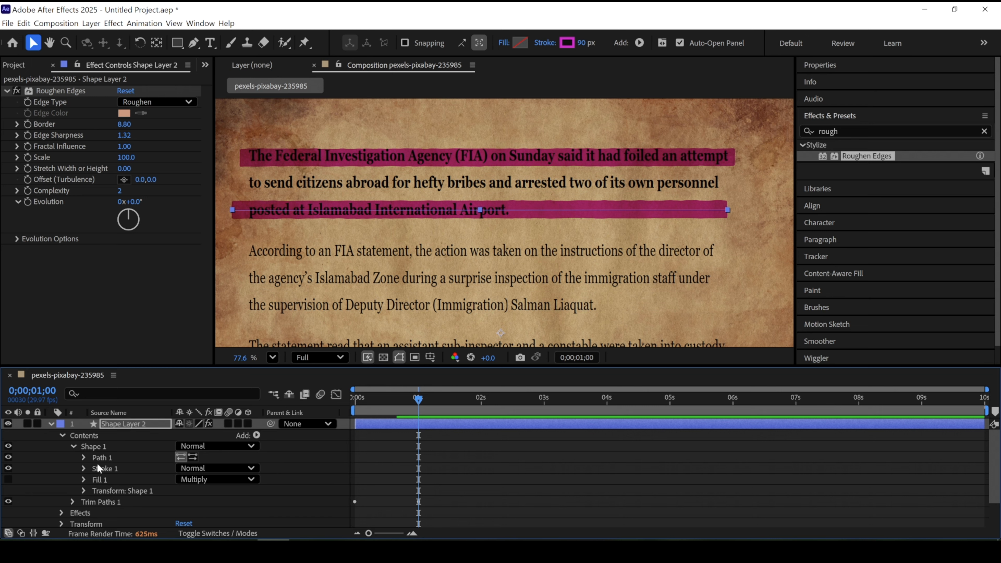
left_click(84, 457)
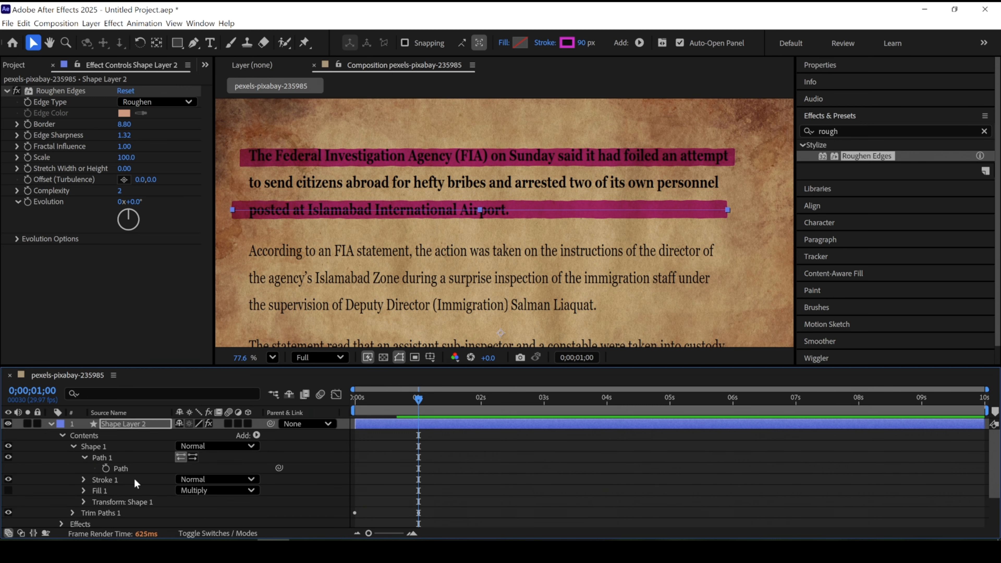
left_click(122, 468)
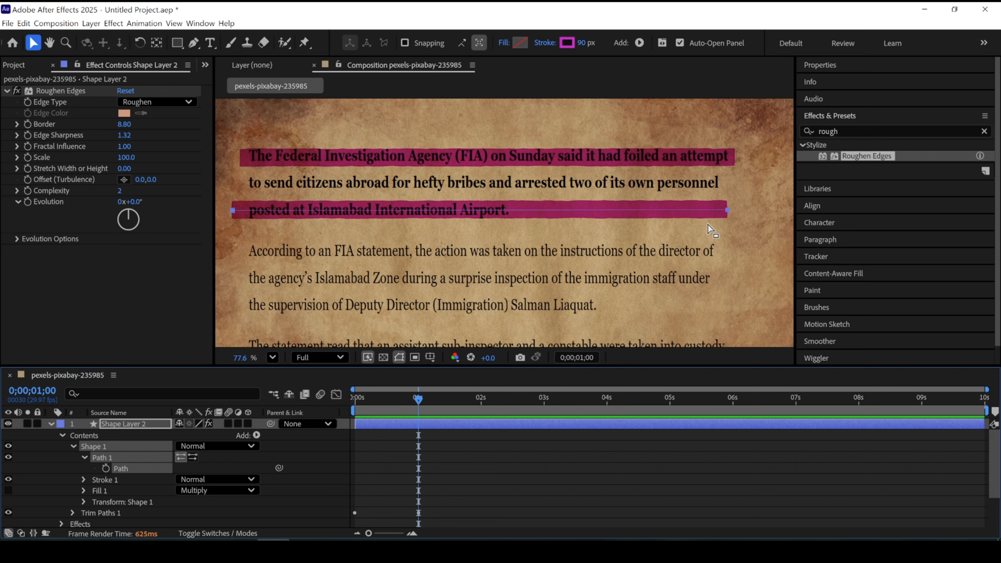
left_click(728, 211)
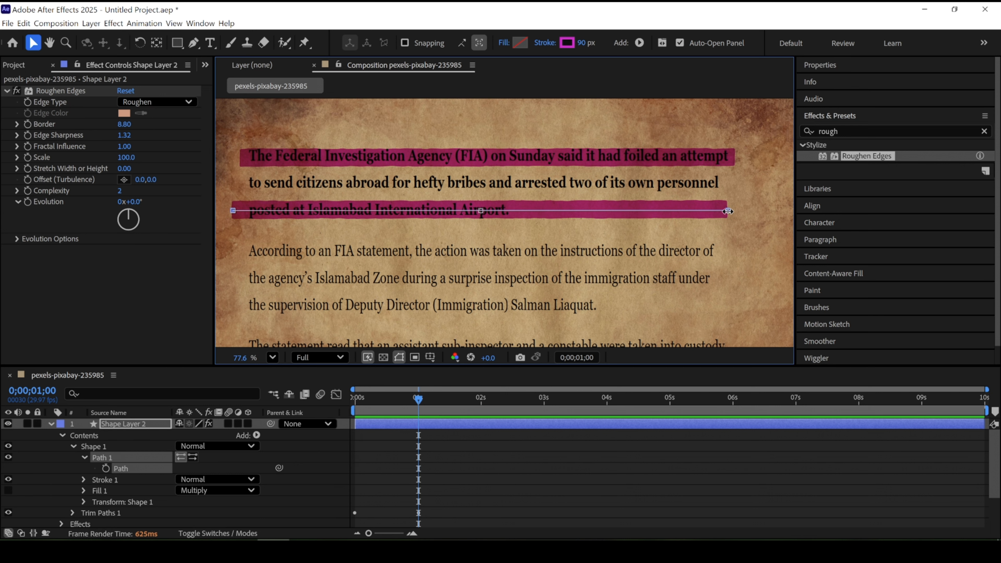
left_click_drag(728, 211, 518, 214)
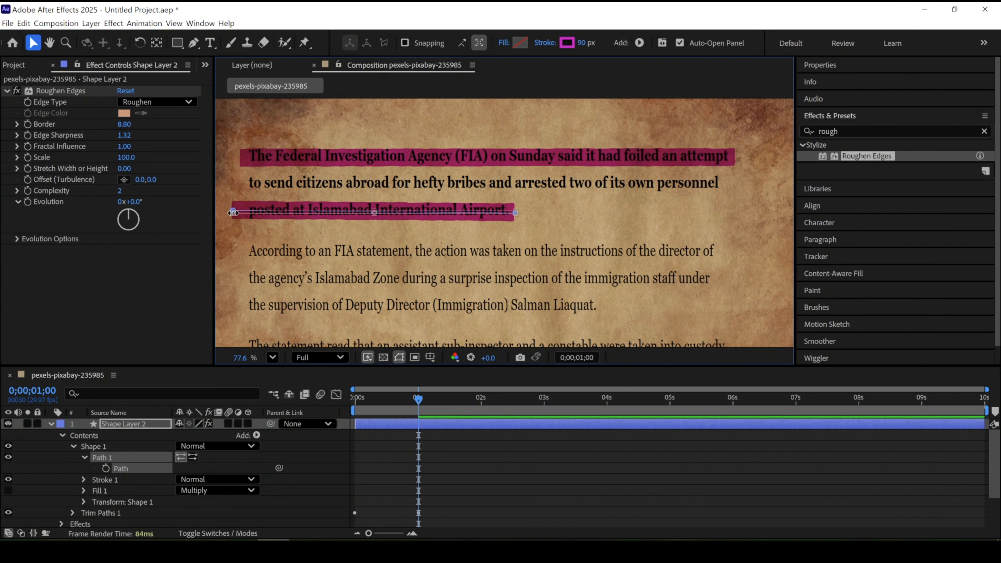
left_click_drag(232, 213, 243, 214)
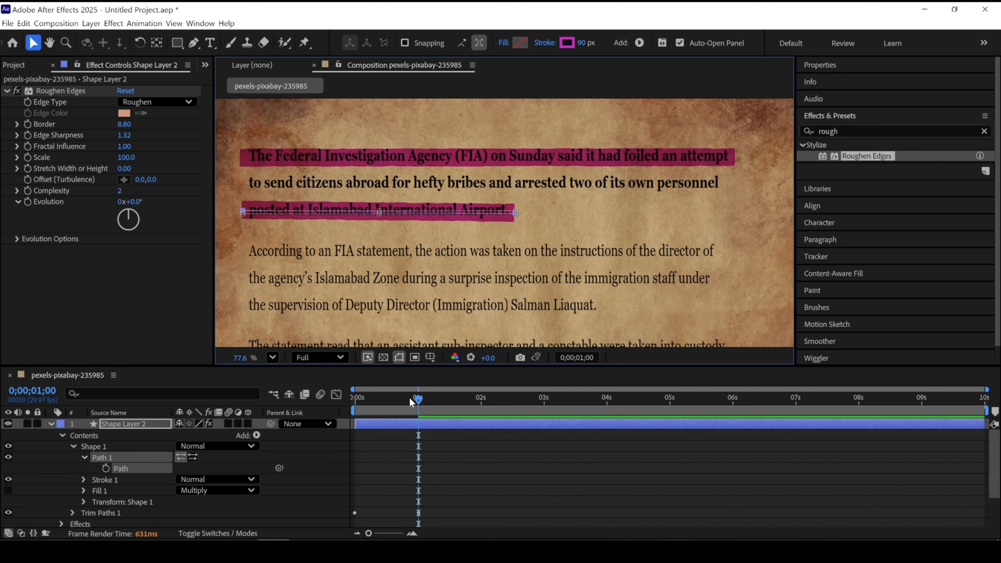
mouse_move(415, 398)
left_mouse_down()
mouse_move(311, 400)
mouse_move(422, 409)
left_mouse_up()
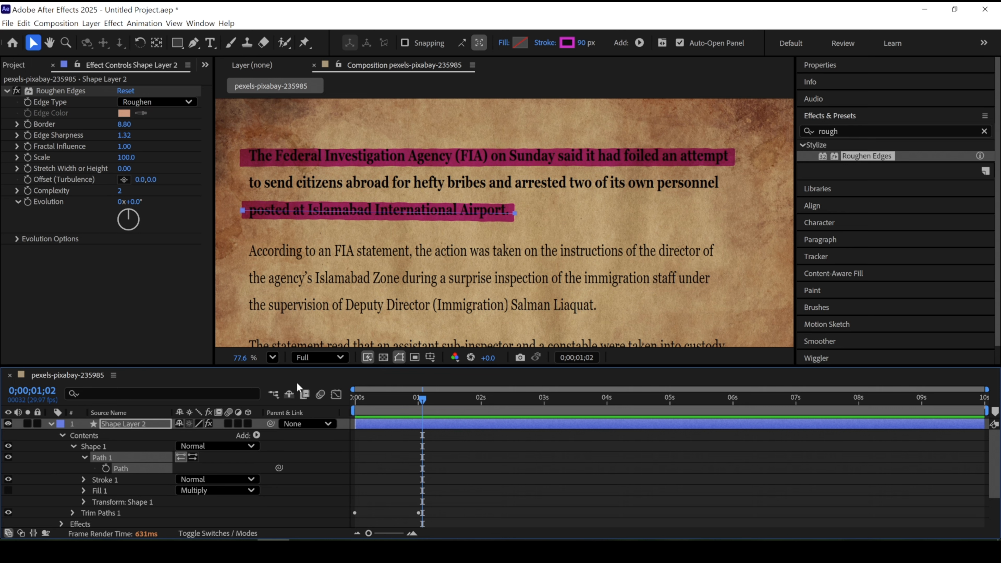
left_click(61, 435)
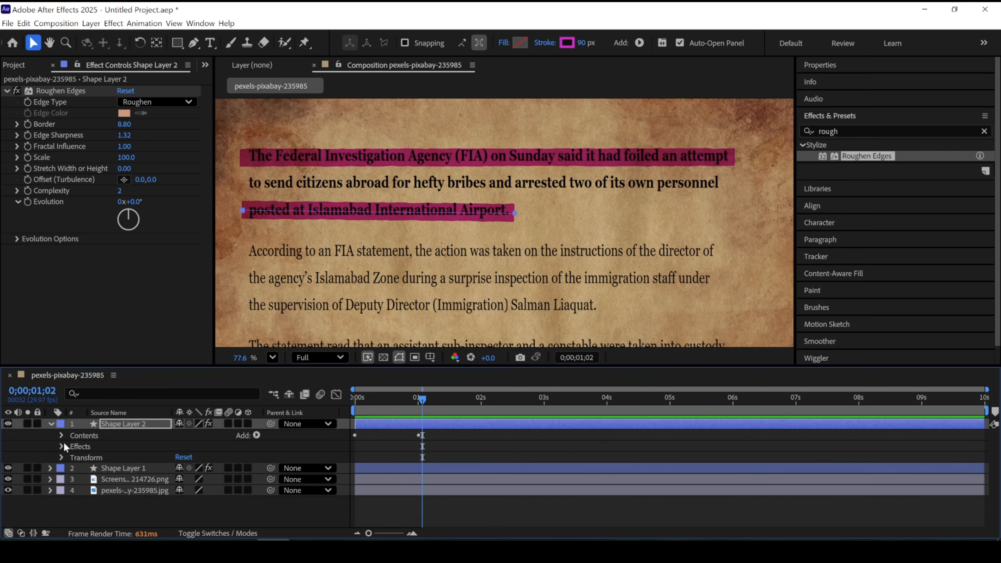
left_click(51, 424)
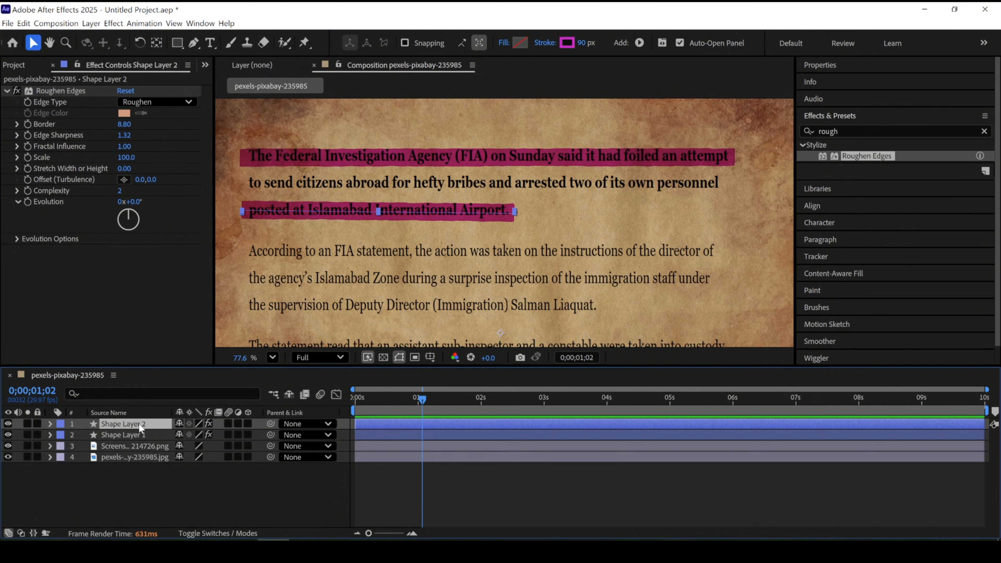
Duplicate Shape Layer 2 and place the copy over the end of the second paragraph's last line
key("ctrl+d")
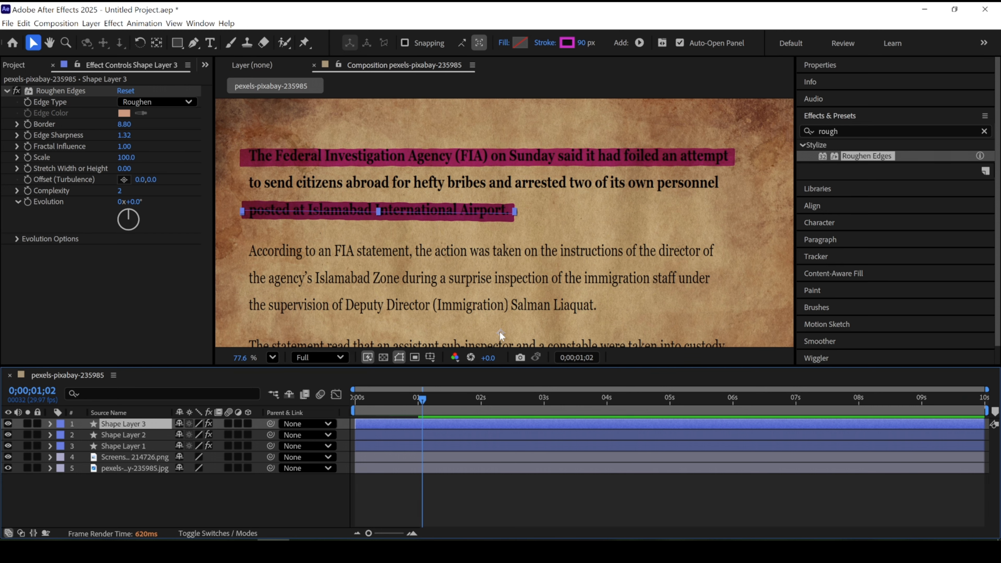
scroll(539, 278, "down", 2)
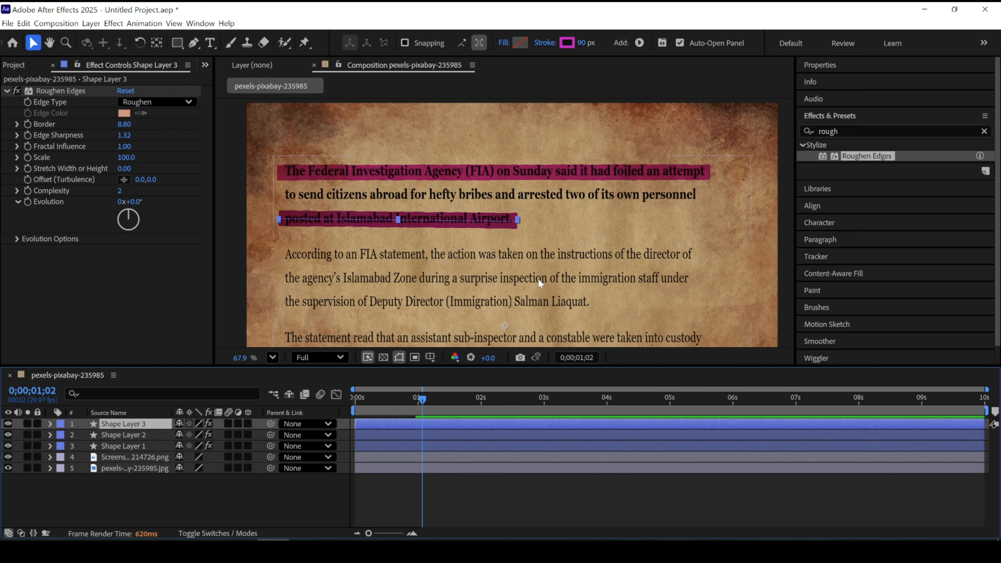
scroll(538, 274, "down", 1)
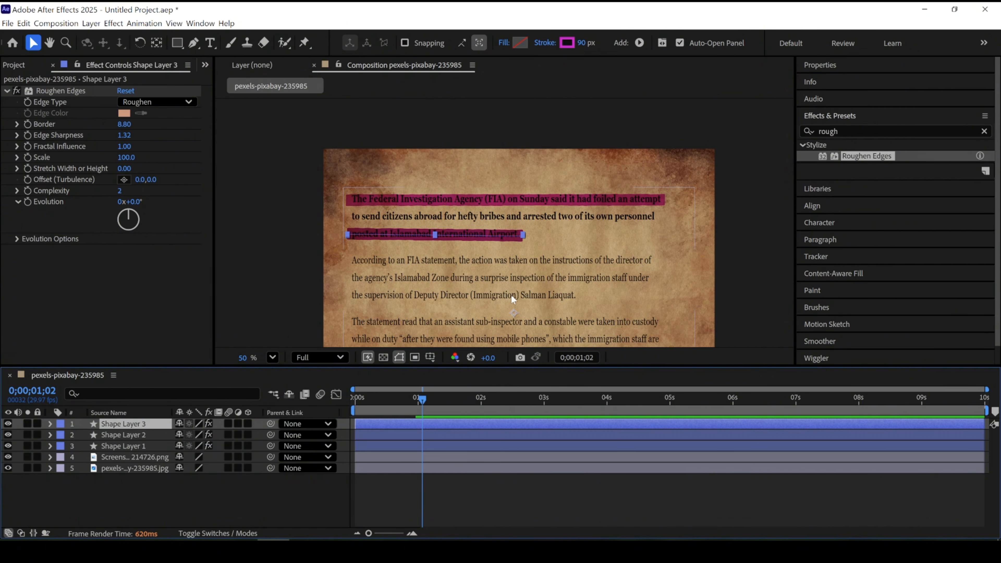
mouse_move(513, 311)
left_mouse_down()
mouse_move(556, 350)
mouse_move(564, 326)
left_mouse_up()
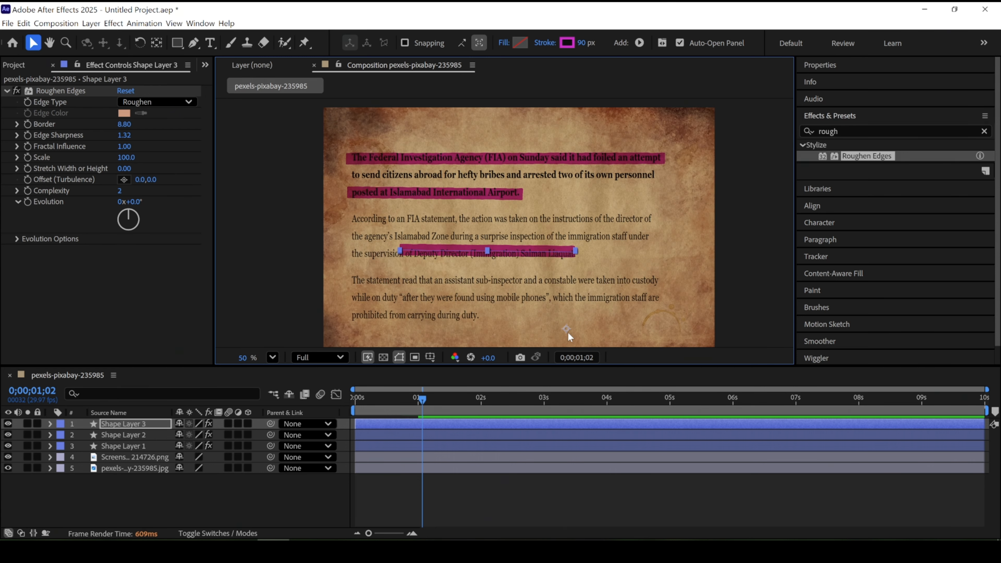
left_click_drag(564, 327, 567, 329)
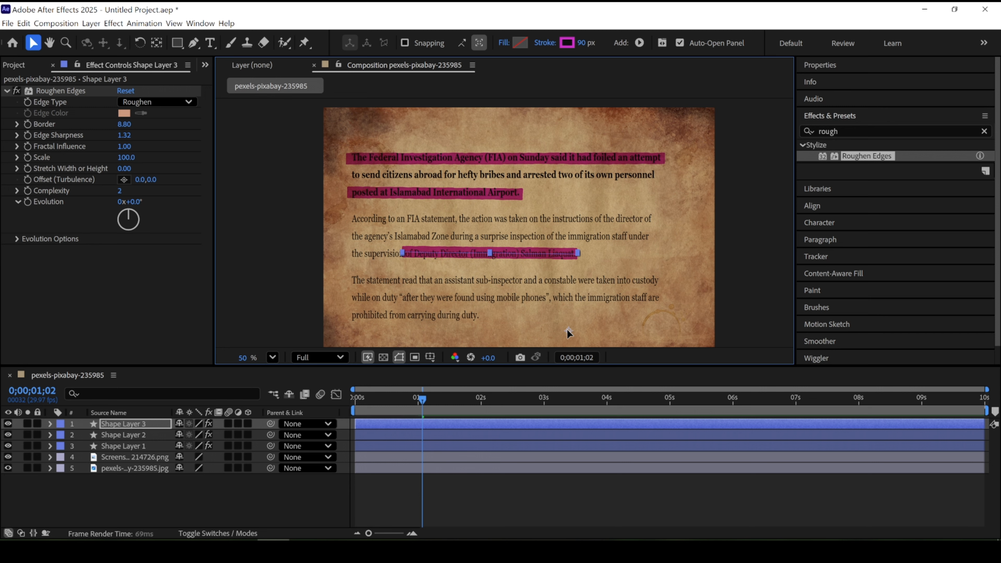
left_click_drag(567, 329, 567, 330)
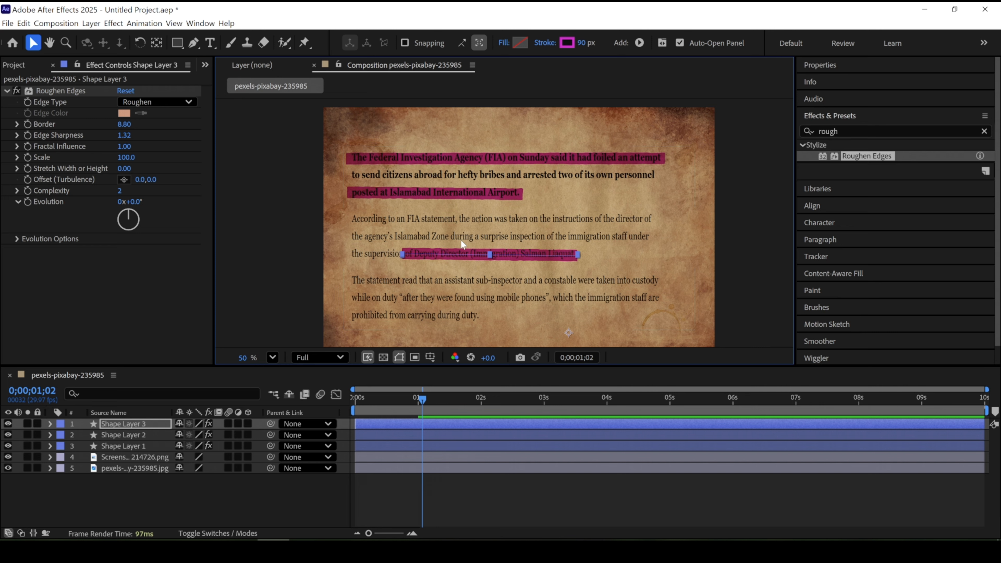
Change the stroke color of Shape Layer 3 to yellow
left_click(567, 43)
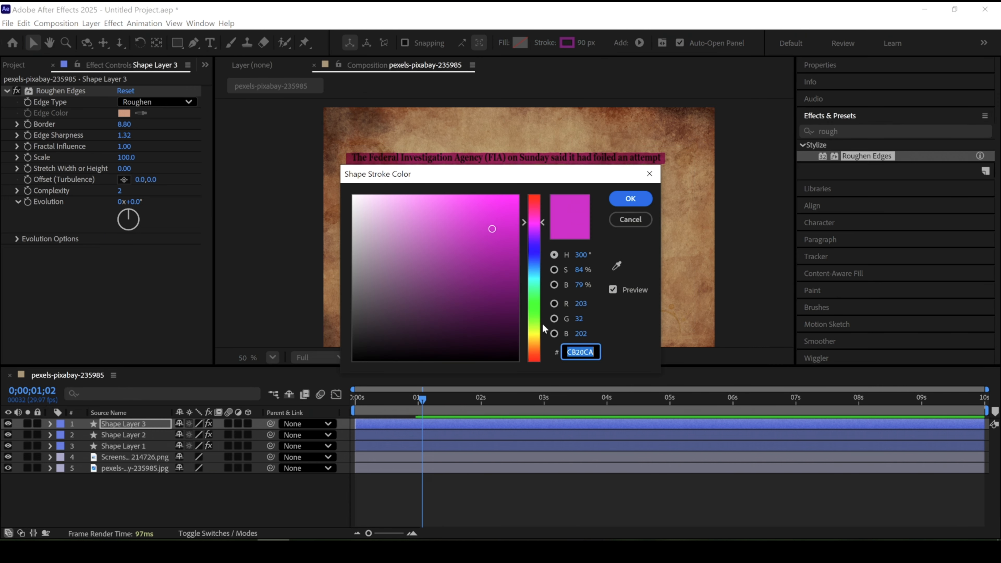
left_click(536, 336)
left_click_drag(519, 202, 514, 200)
left_click(631, 206)
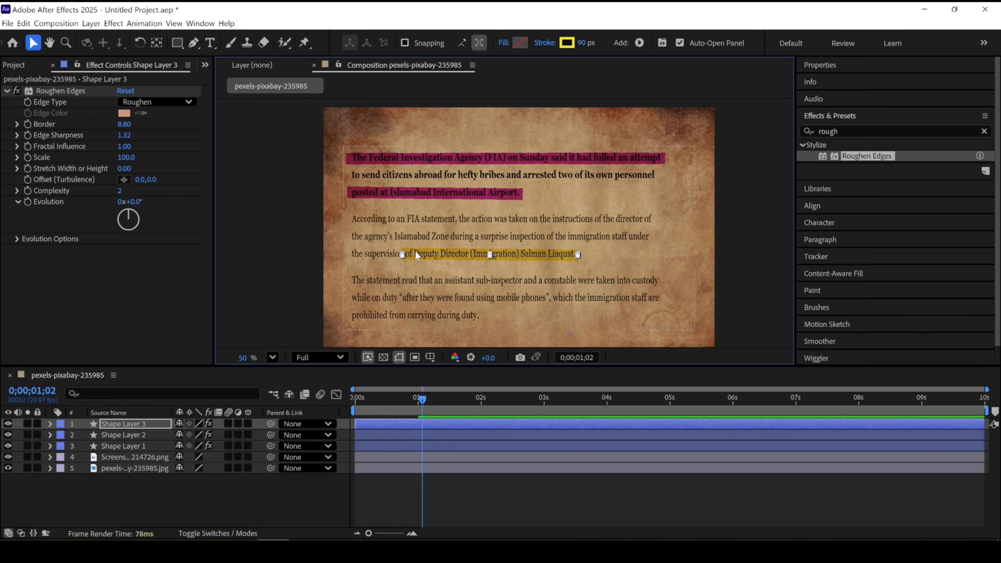
Move the start point of Shape Layer 3's path so the yellow highlight begins at the word "Deputy"
left_click(52, 424)
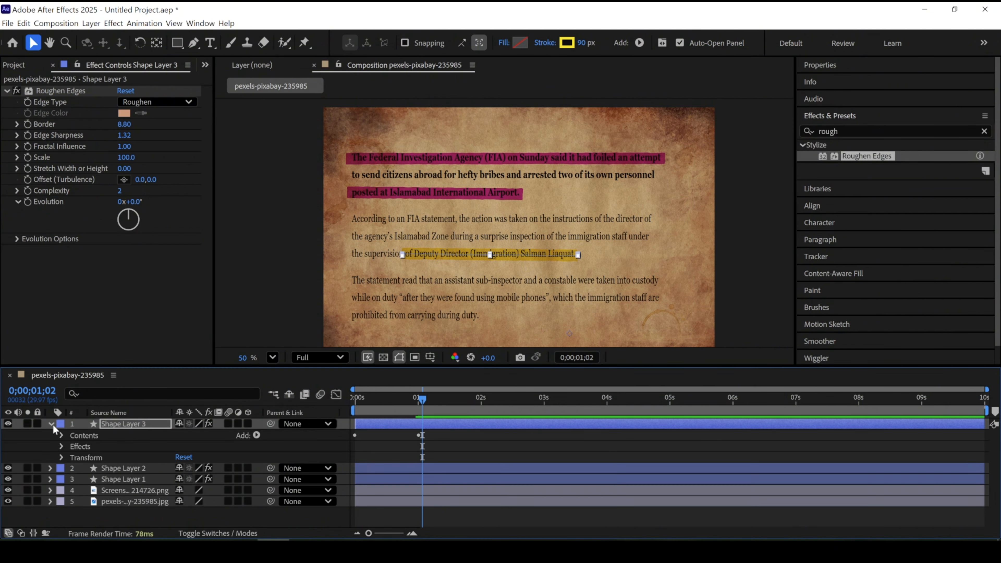
left_click(61, 436)
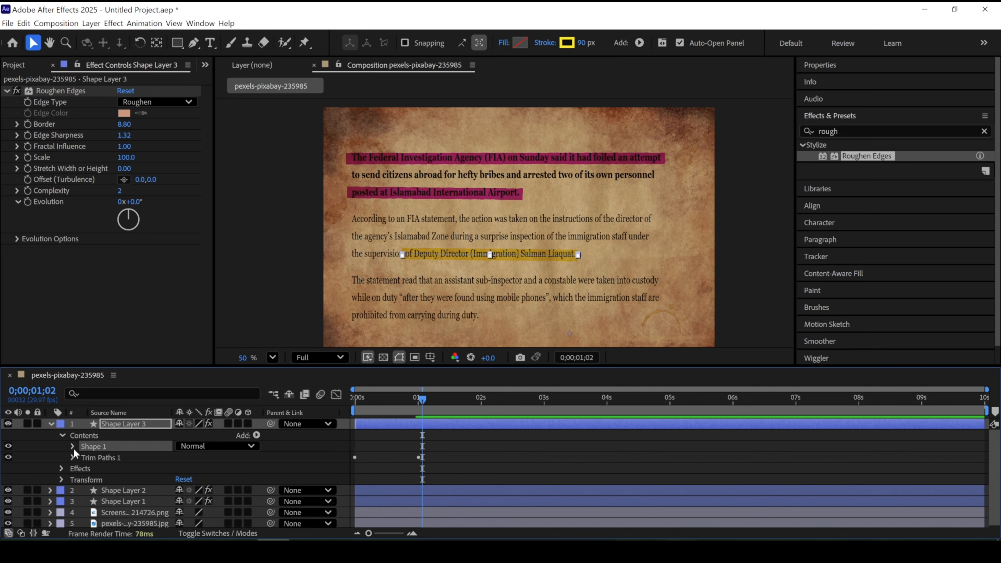
left_click(74, 448)
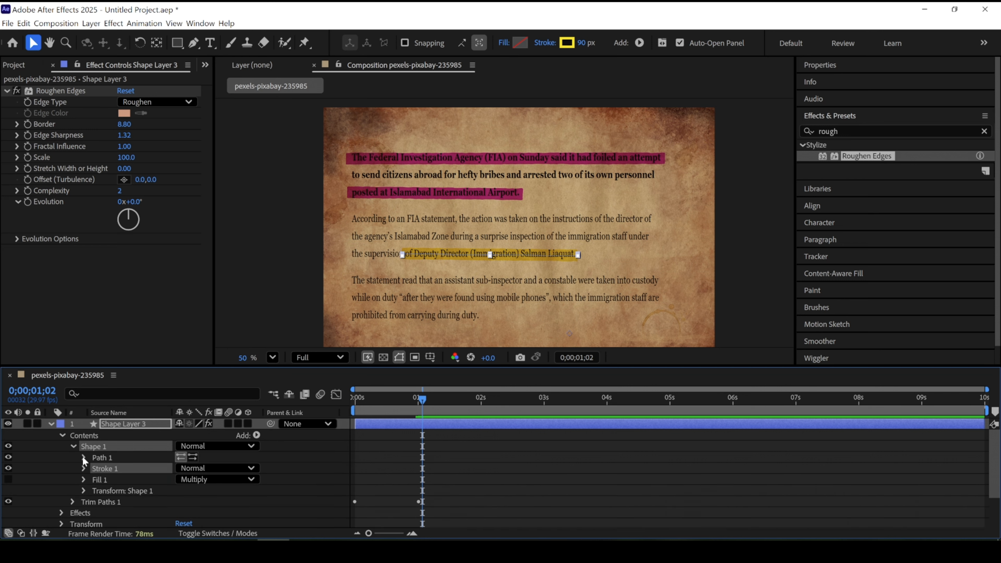
left_click(82, 457)
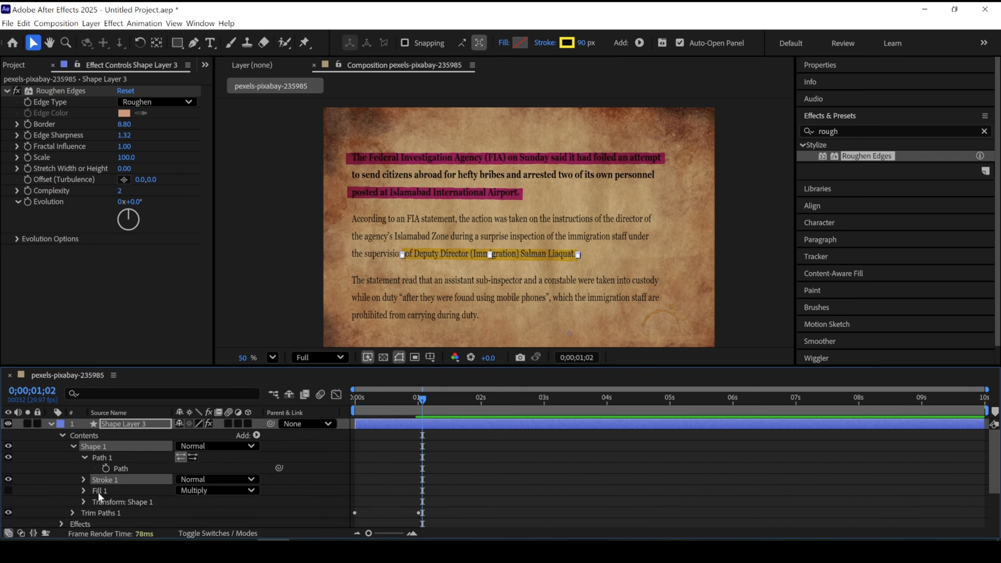
left_click(121, 469)
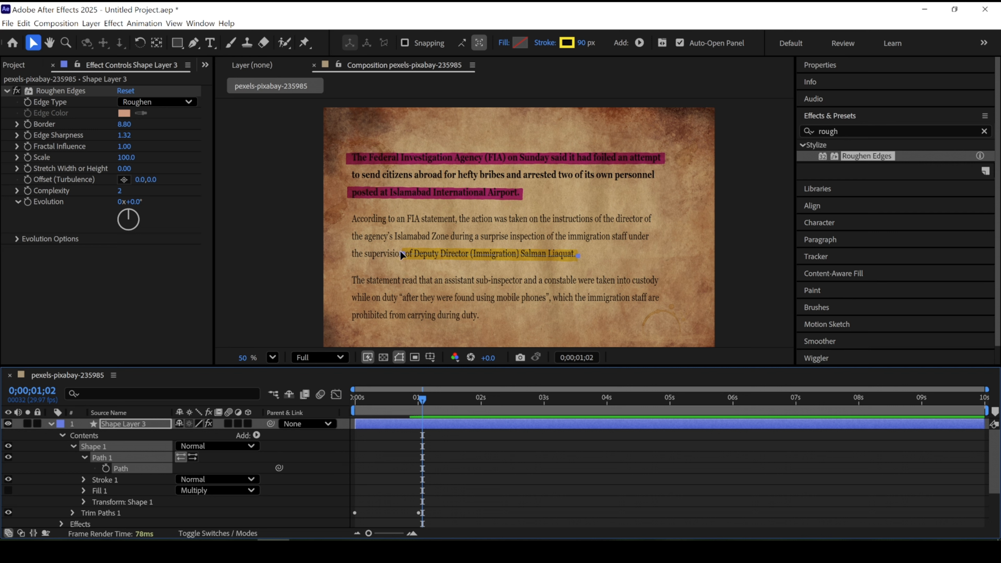
double_click(401, 253)
left_click_drag(401, 253, 413, 252)
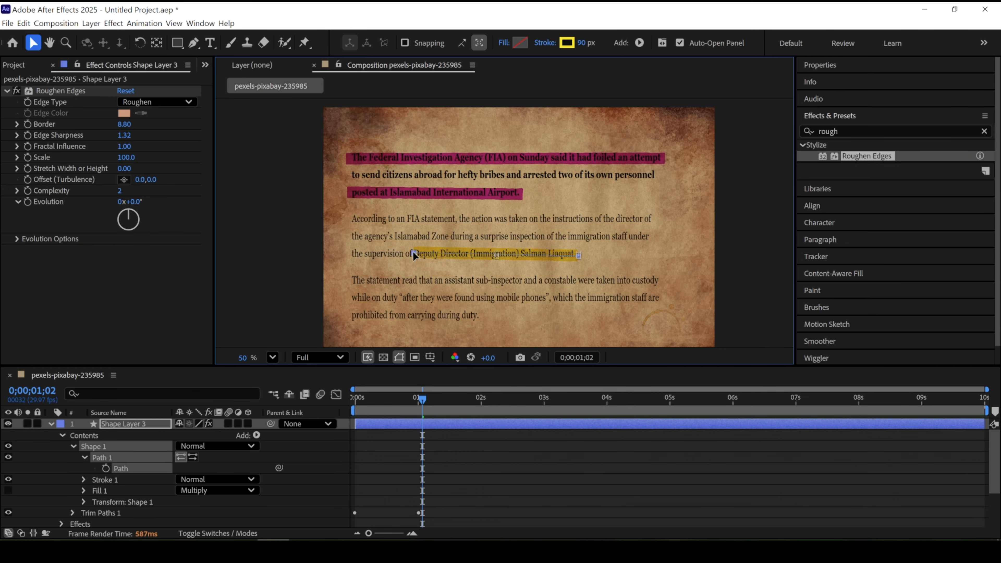
left_click_drag(413, 252, 413, 252)
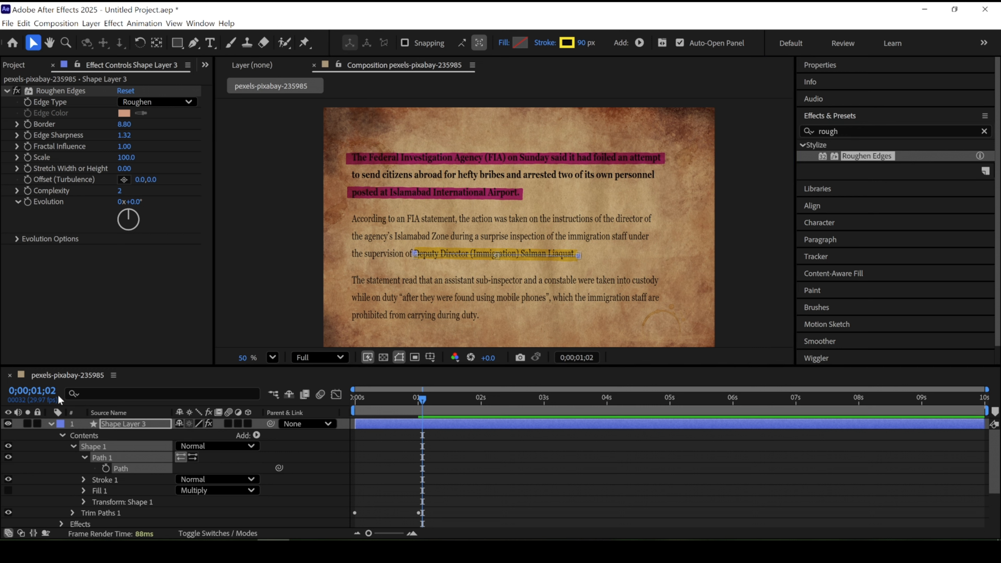
left_click(63, 435)
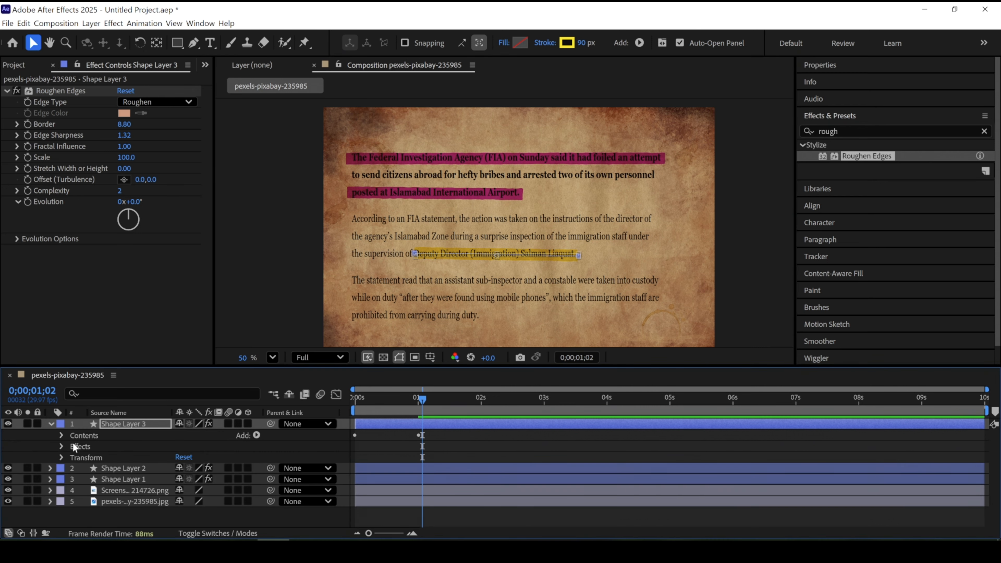
left_click(51, 424)
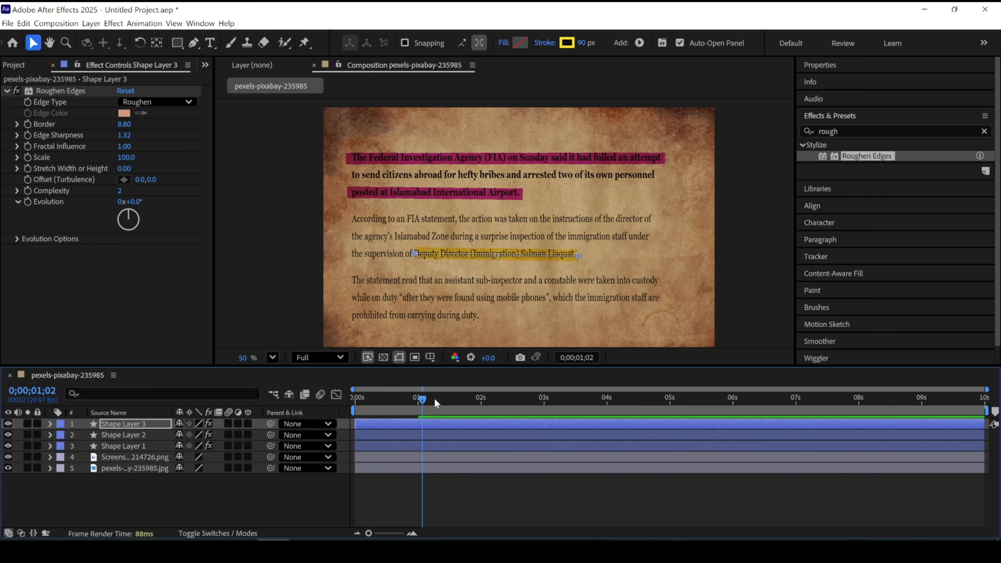
Preview the three highlight animations from the start and return the playhead to 0;00;00;00
left_click_drag(422, 398, 340, 385)
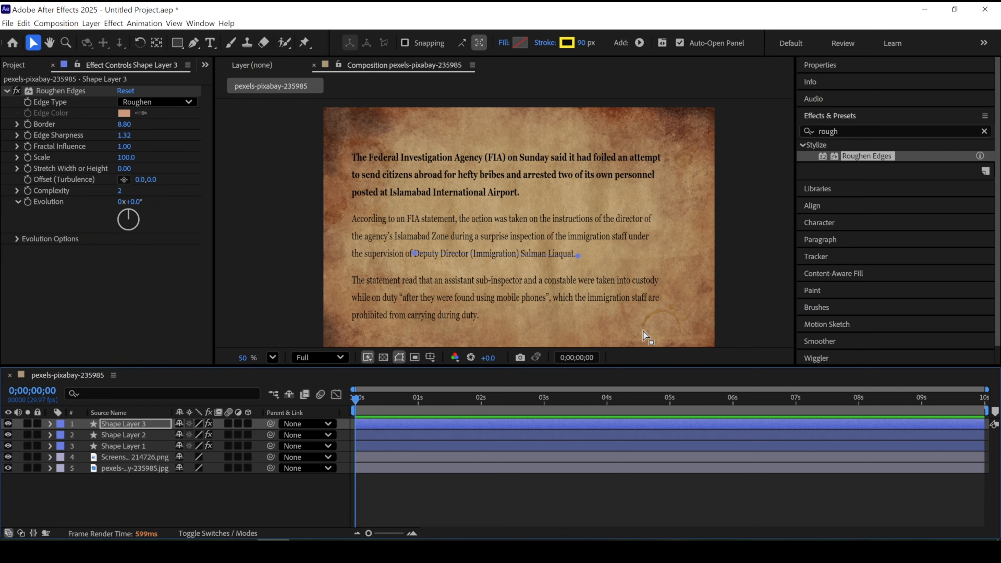
key("space")
key("space")
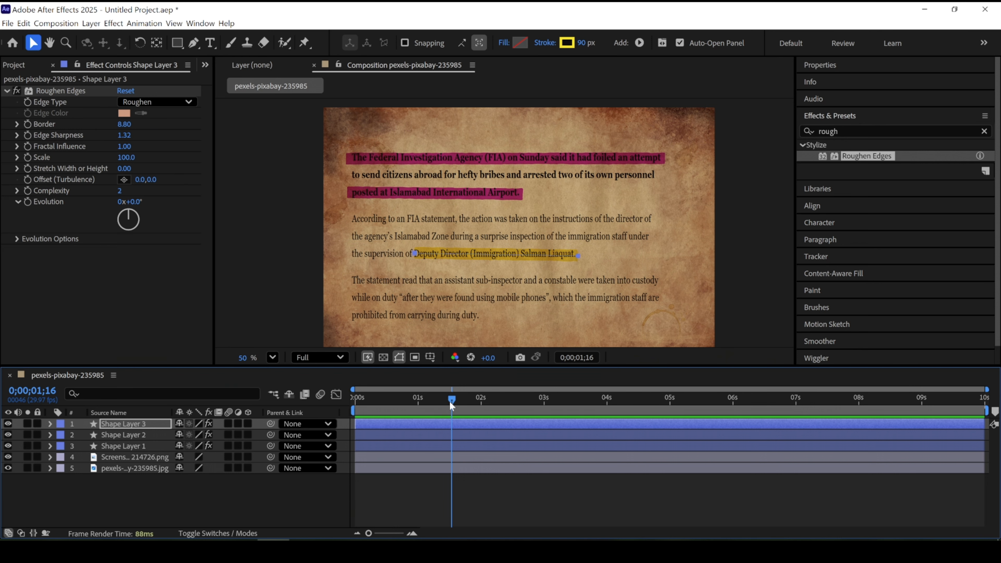
left_click_drag(452, 398, 340, 394)
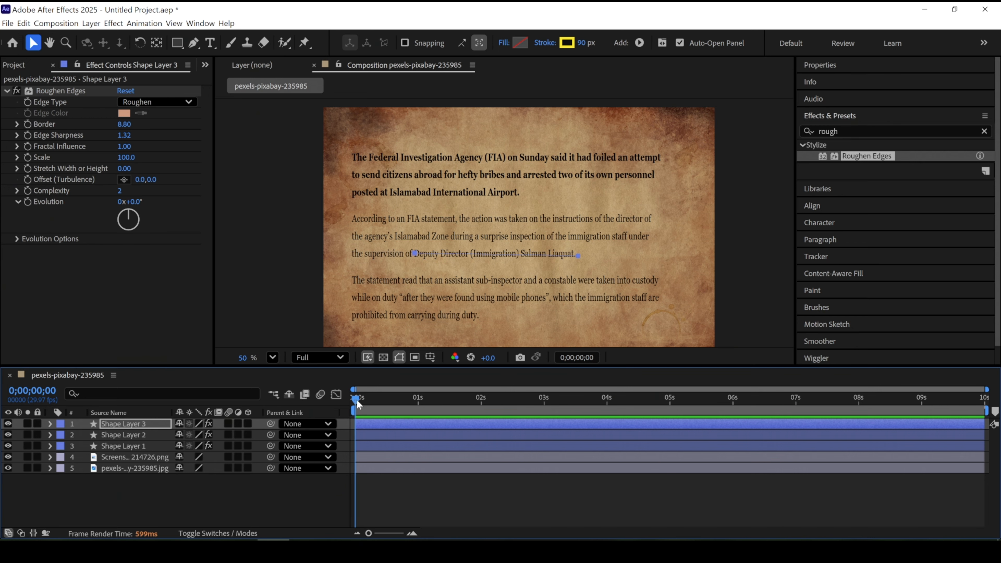
Shift Shape Layer 2 in time to start at 0;00;01;00 and Shape Layer 3 to start at 0;00;02;11
left_click_drag(357, 399, 420, 413)
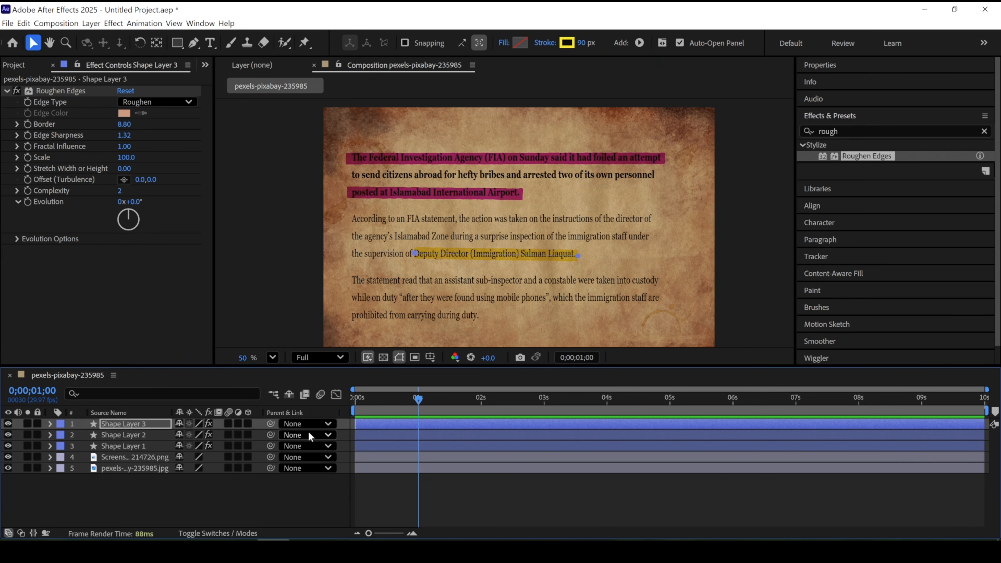
left_click(419, 435)
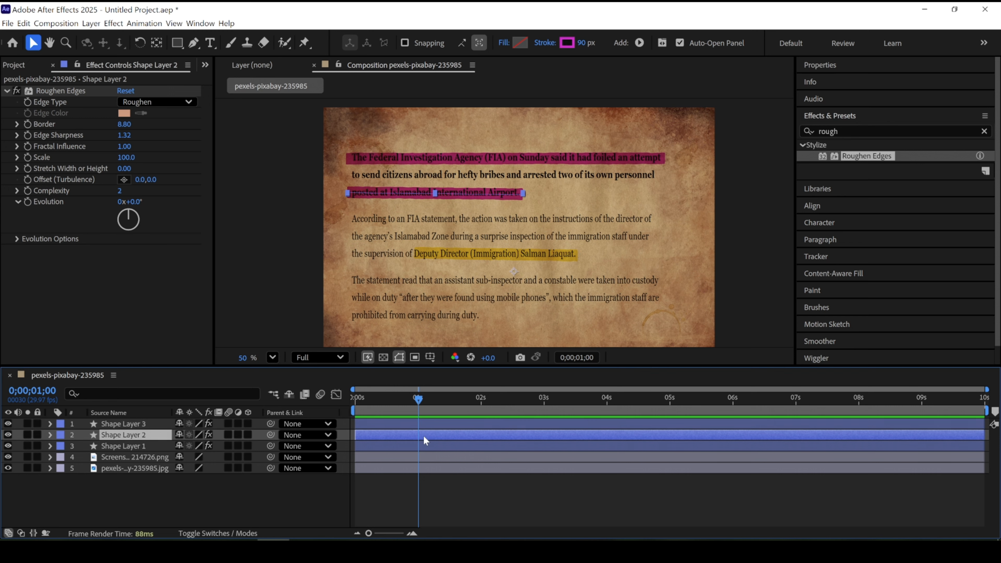
left_click_drag(426, 435, 488, 436)
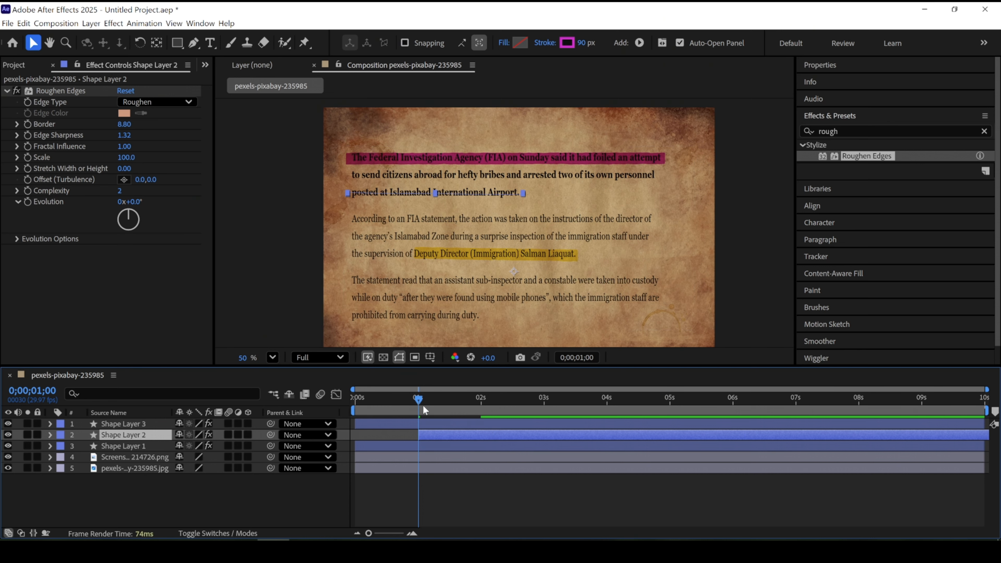
left_click_drag(420, 398, 505, 403)
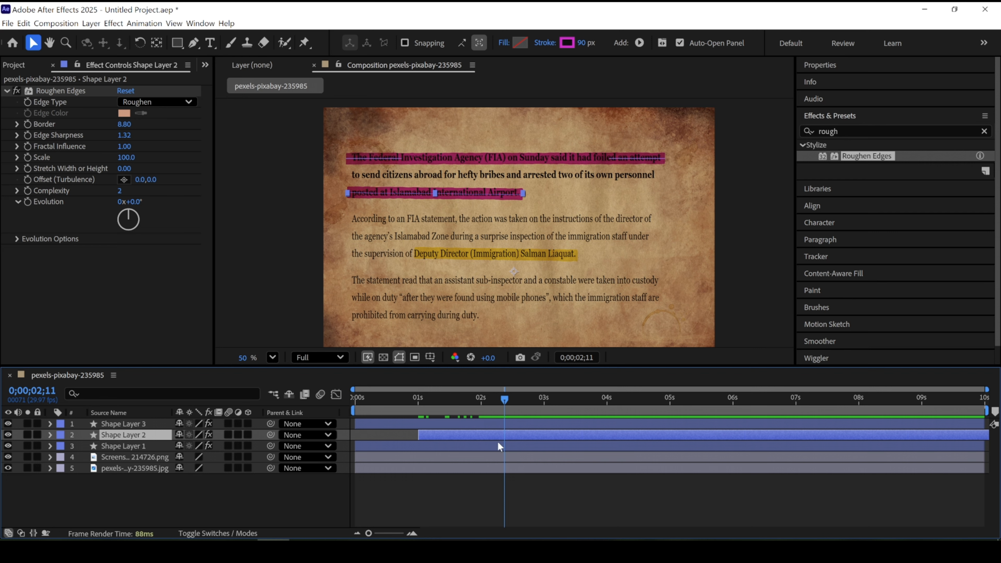
left_click_drag(480, 420, 629, 424)
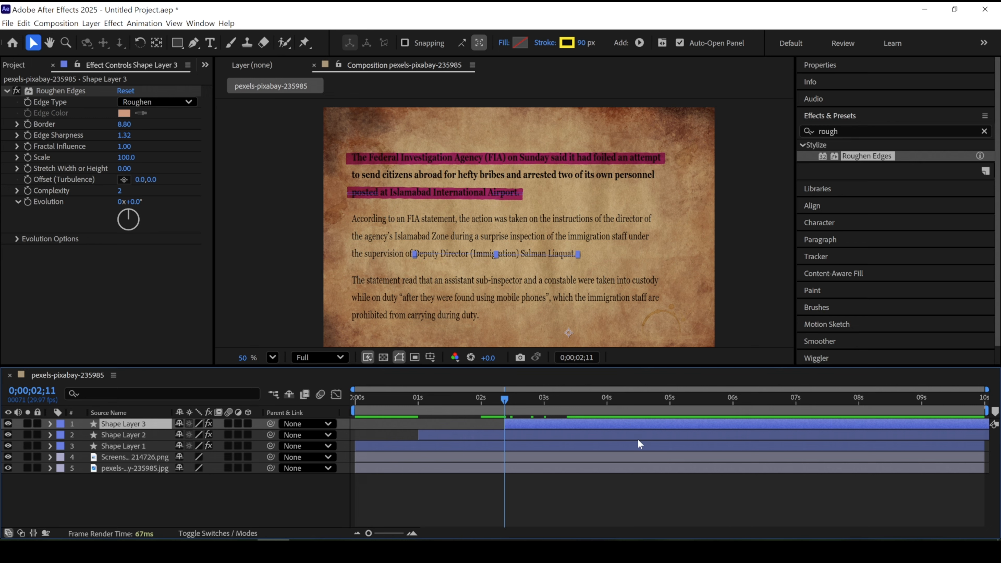
Preview the staggered highlight animations from the start and scrub through the timeline to check their timing
key("Home")
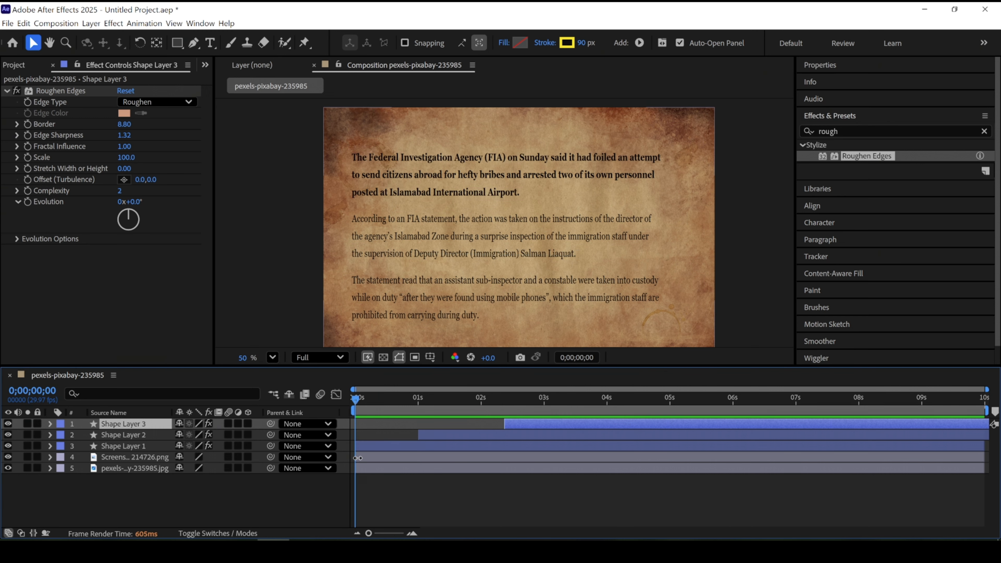
key("space")
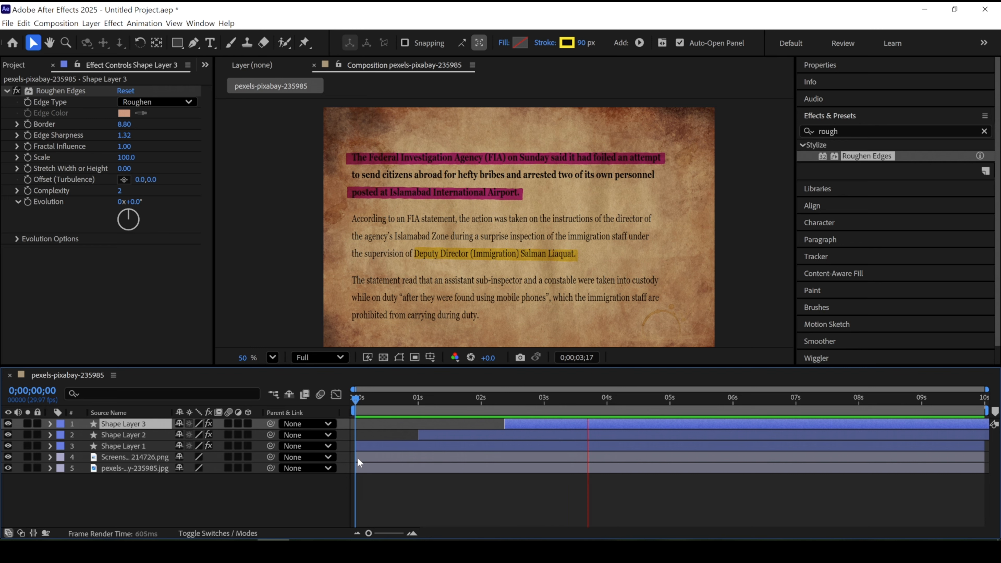
key("space")
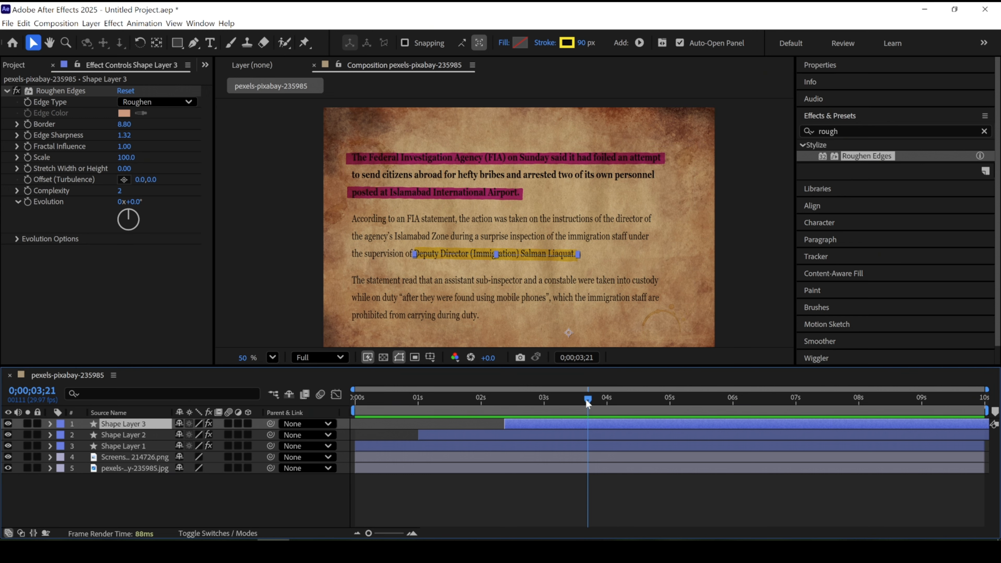
left_click_drag(585, 399, 474, 426)
left_click_drag(476, 430, 578, 446)
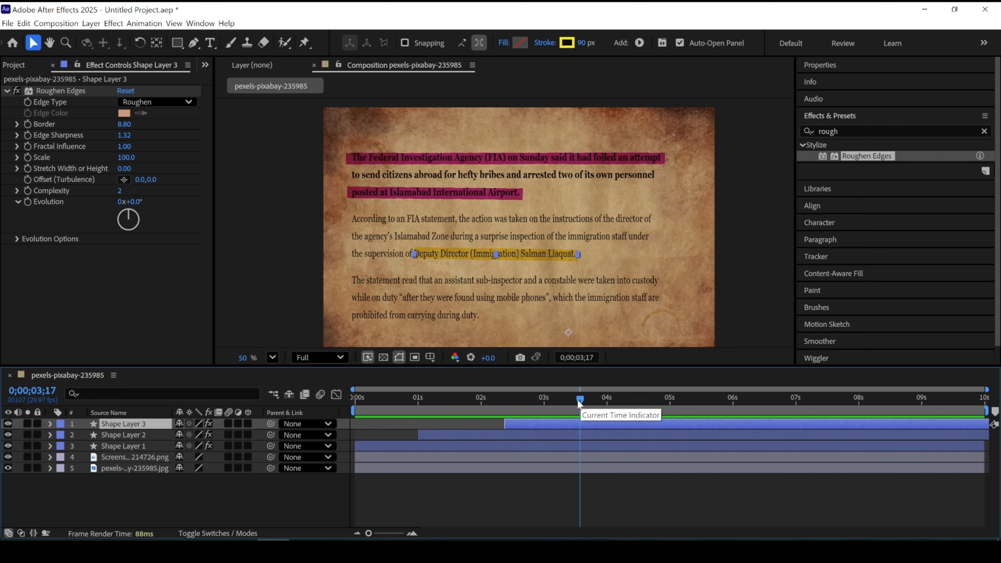
left_click(533, 400)
left_click_drag(378, 410, 439, 432)
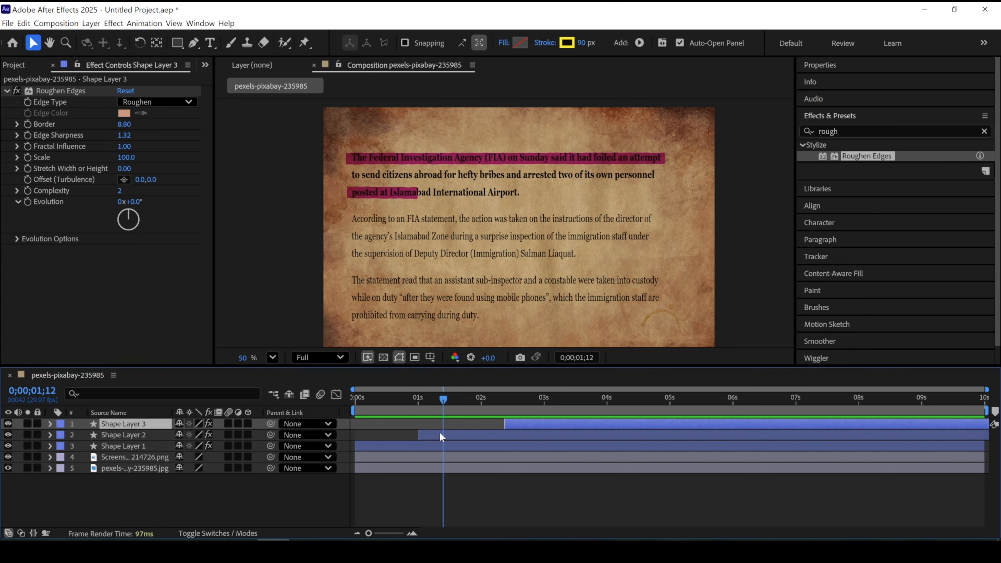
Create a new 1920x1080, 29.97 fps composition named "render" with a duration of 0;00;10;00
left_click(201, 67)
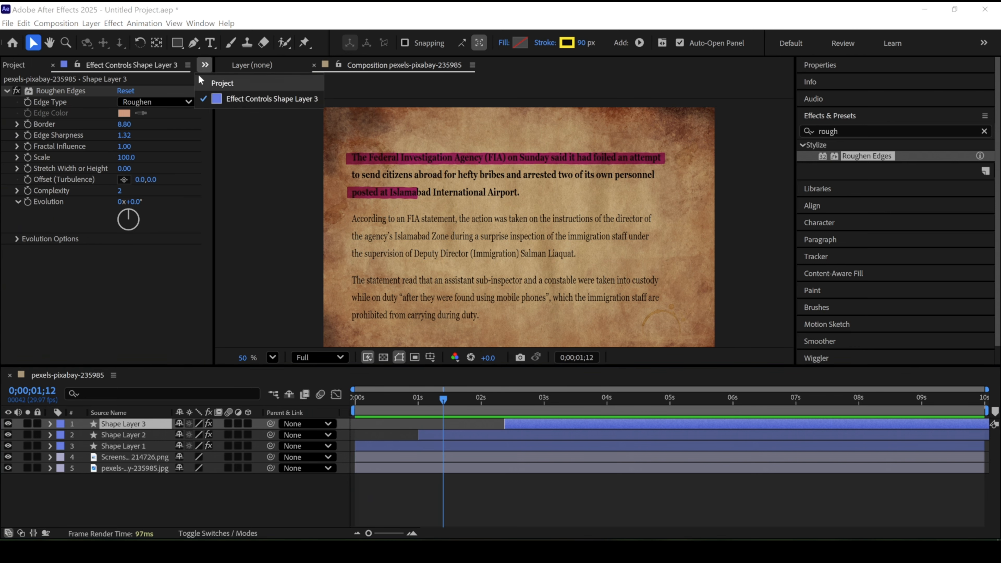
left_click(208, 80)
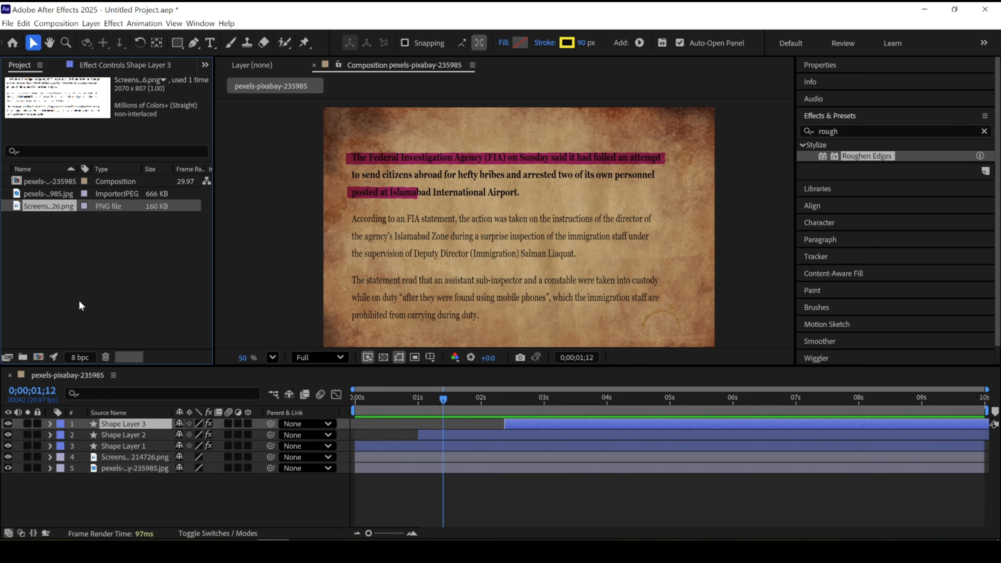
right_click(143, 316)
left_click(162, 315)
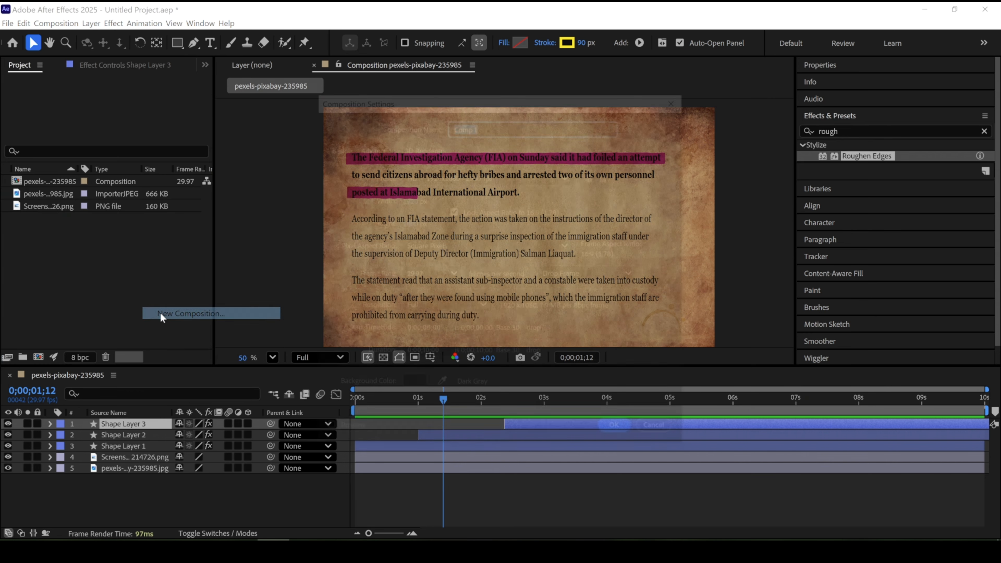
type("render")
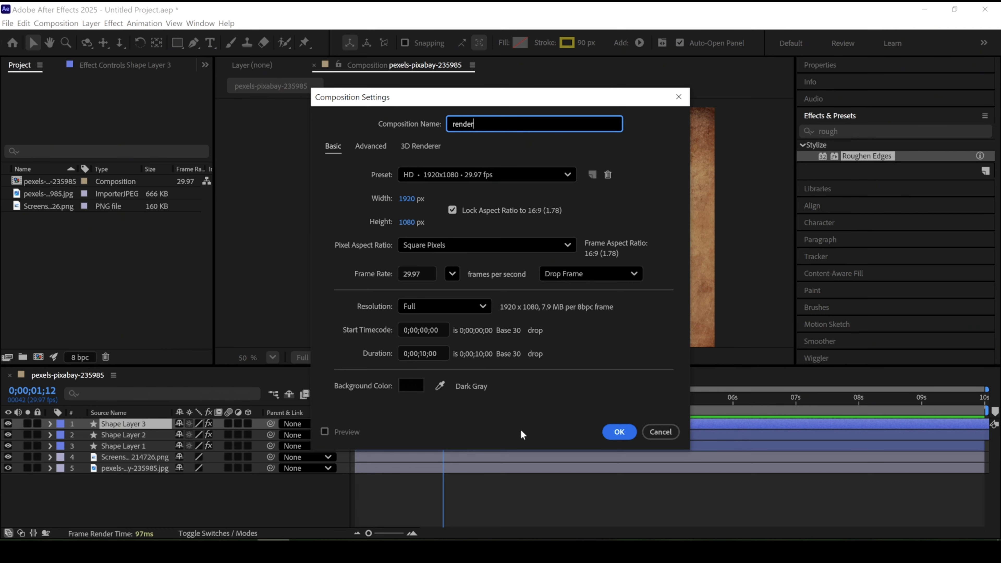
left_click(625, 435)
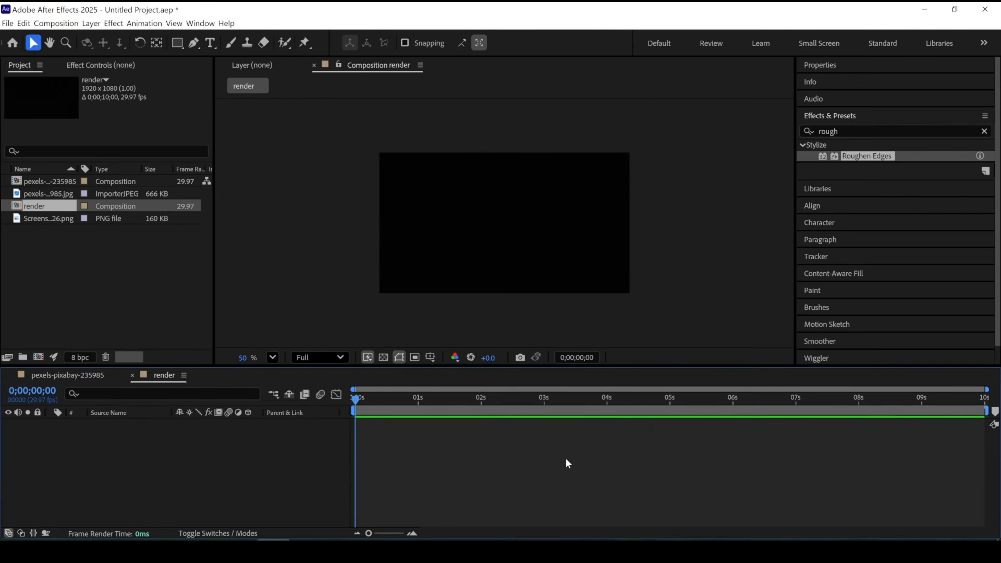
Place the pexels-pixabay-235985 composition as a layer in the render composition
left_click(63, 372)
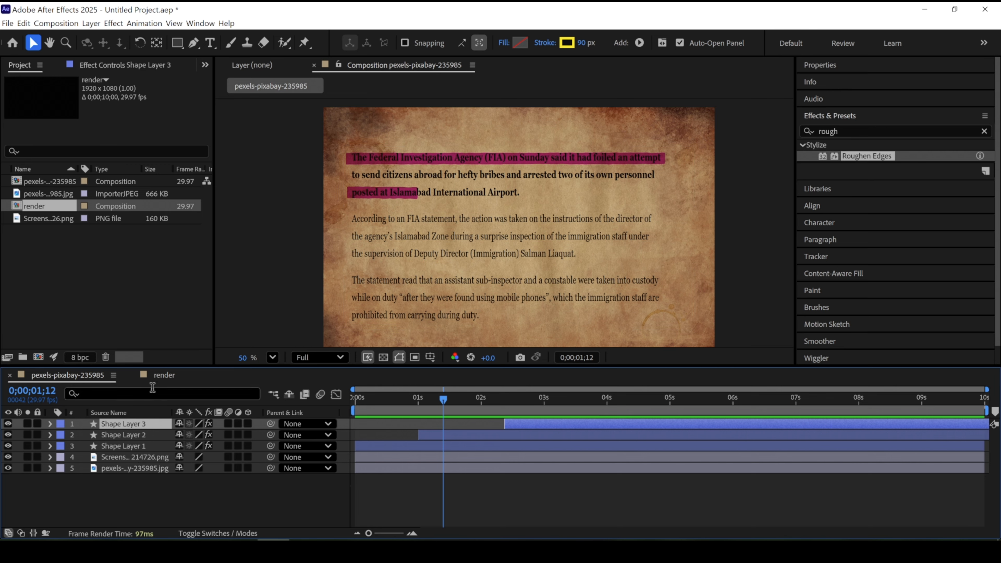
left_click(161, 373)
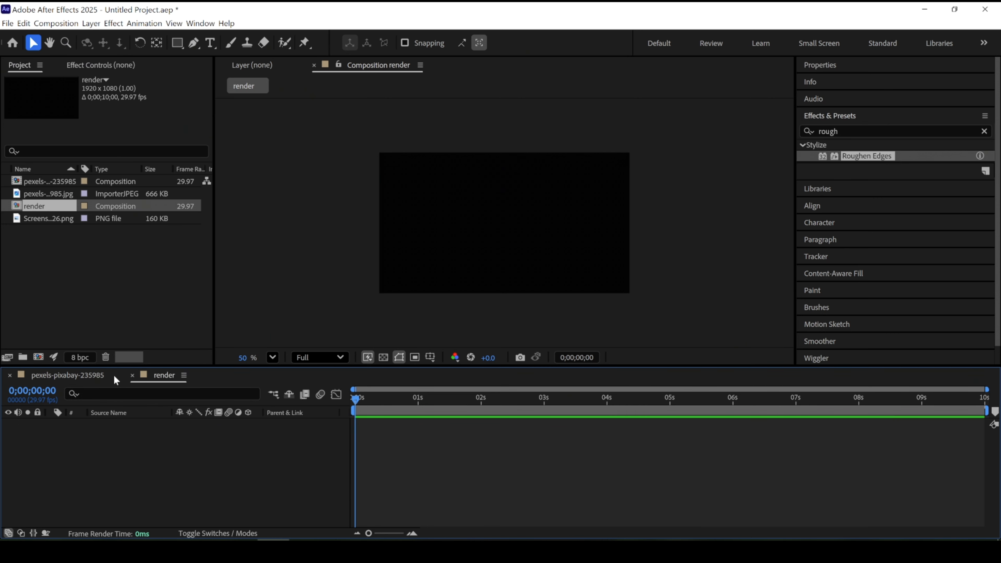
left_click(91, 376)
left_click(166, 376)
left_click_drag(43, 181, 69, 443)
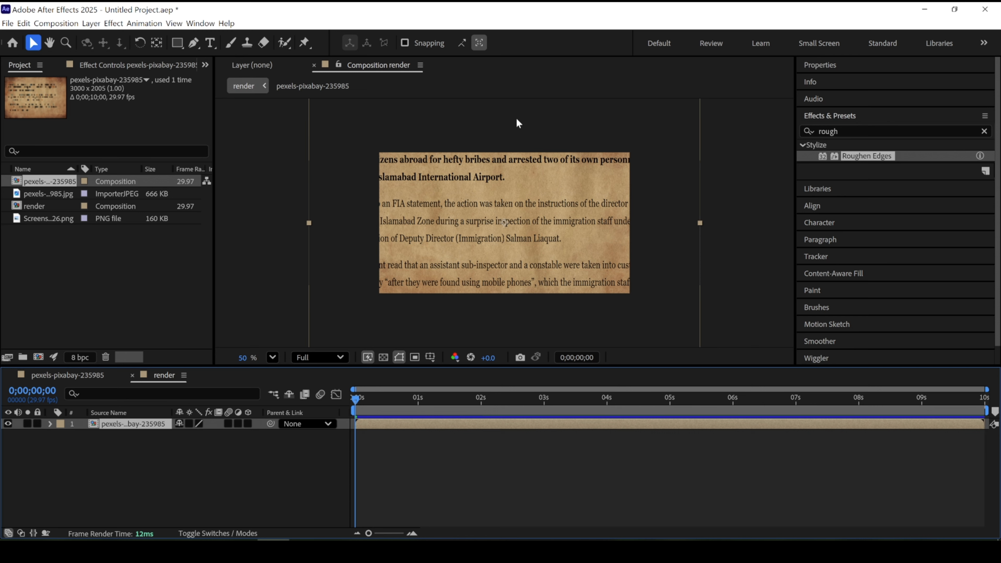
Scale the nested pexels-pixabay-235985 layer to about 63.9% wide and 53.9% high so it fills the render frame
scroll(517, 160, "down", 1)
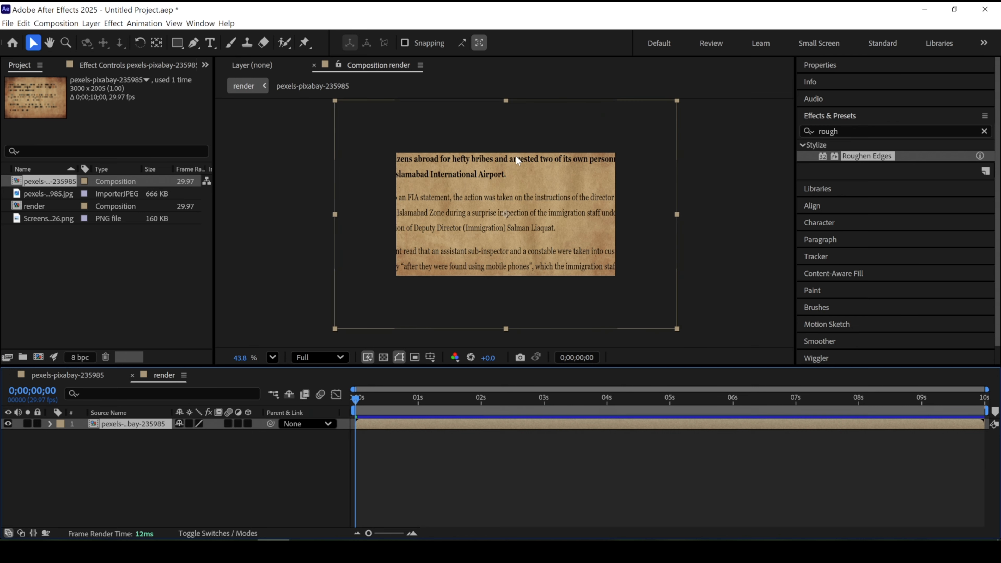
left_click(506, 100)
left_click_drag(505, 102, 513, 153)
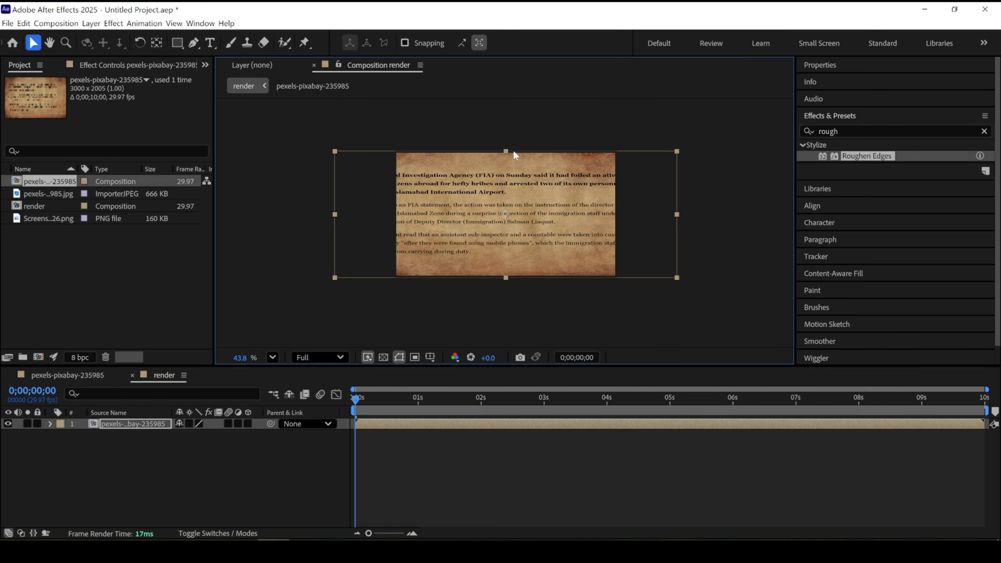
left_click_drag(677, 214, 608, 216)
left_click_drag(505, 161, 505, 155)
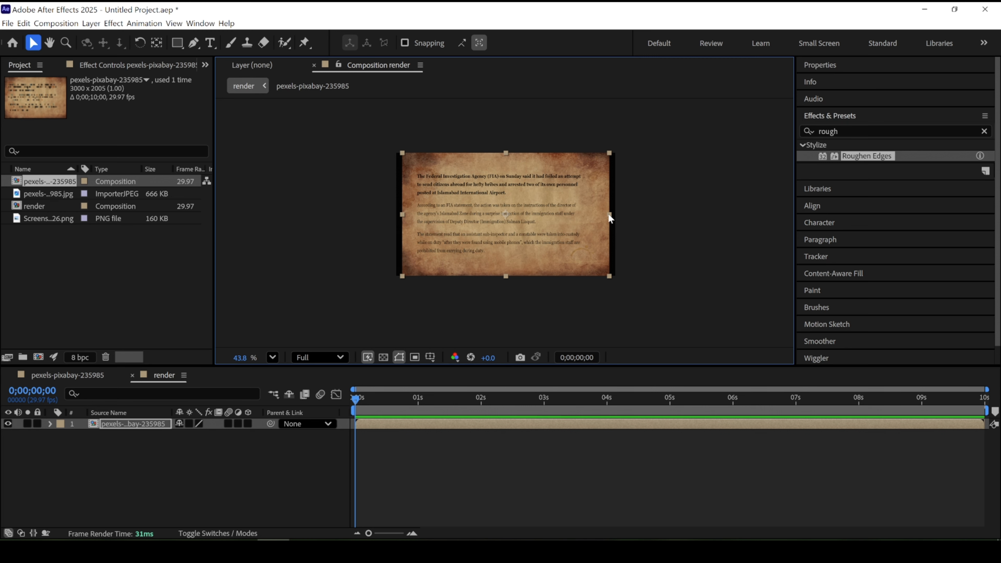
left_click_drag(610, 214, 615, 214)
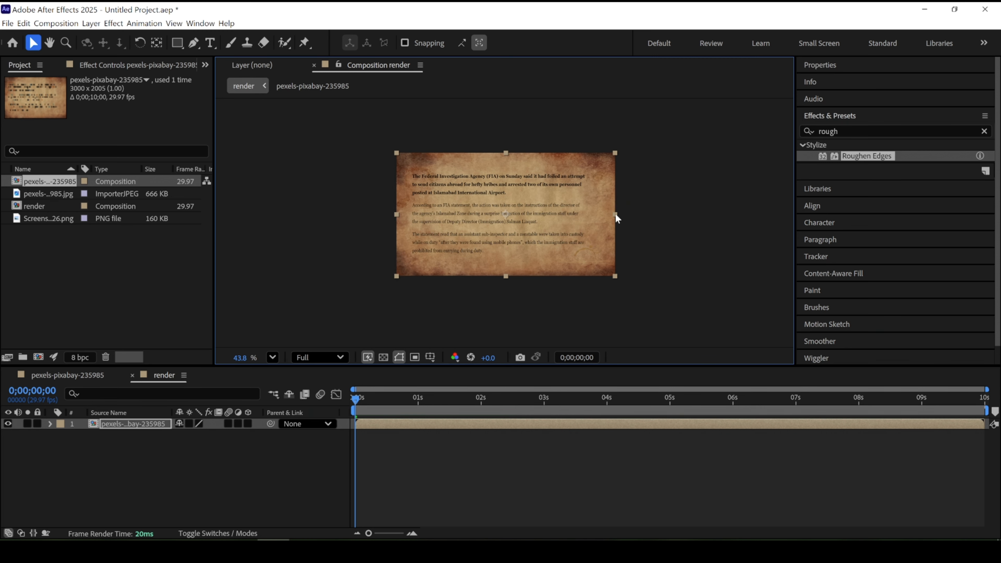
left_click(627, 223)
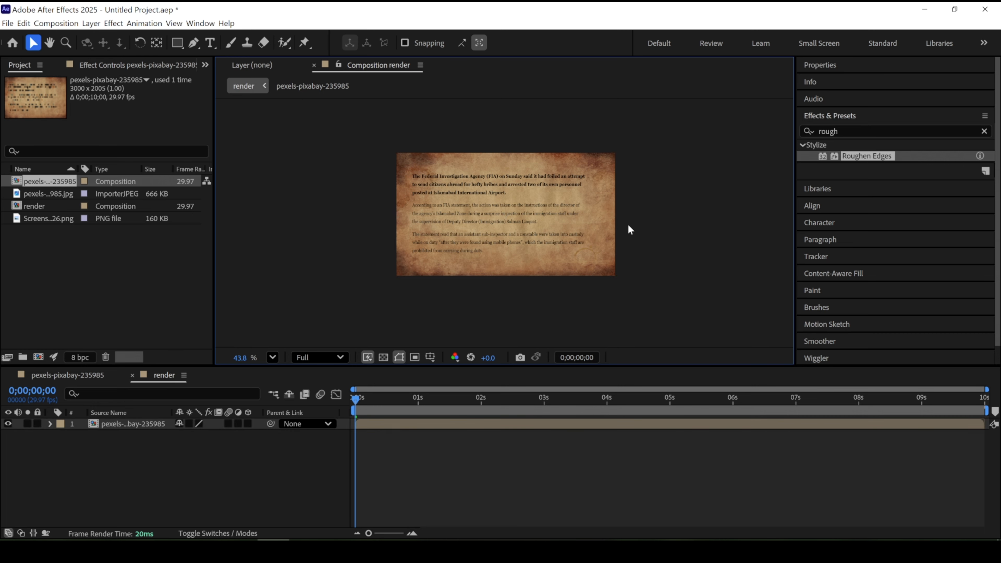
scroll(627, 223, "up", 2)
scroll(628, 225, "up", 2)
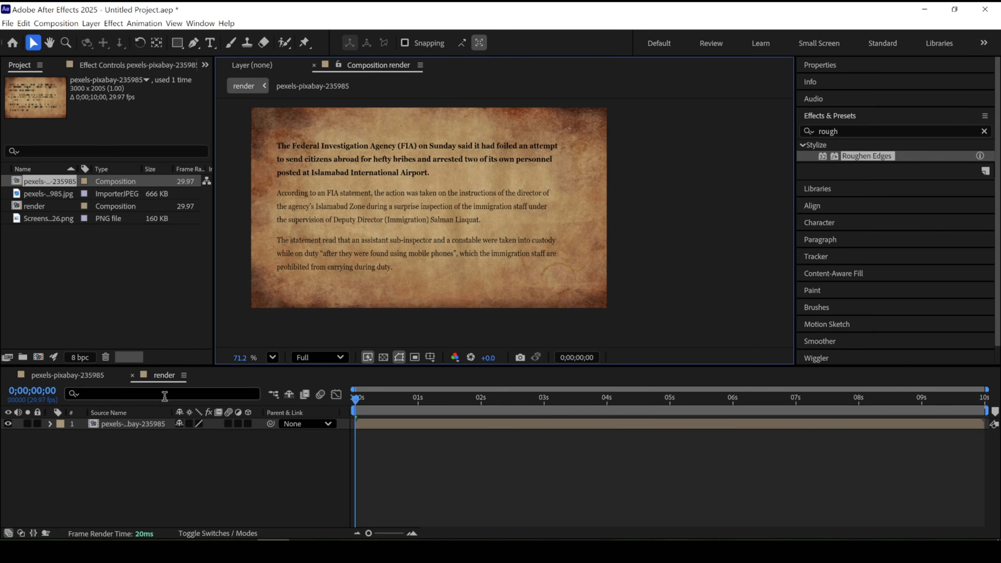
Preview the nested highlight animation in the render composition and return the playhead to 0;00;00;00
left_click(67, 376)
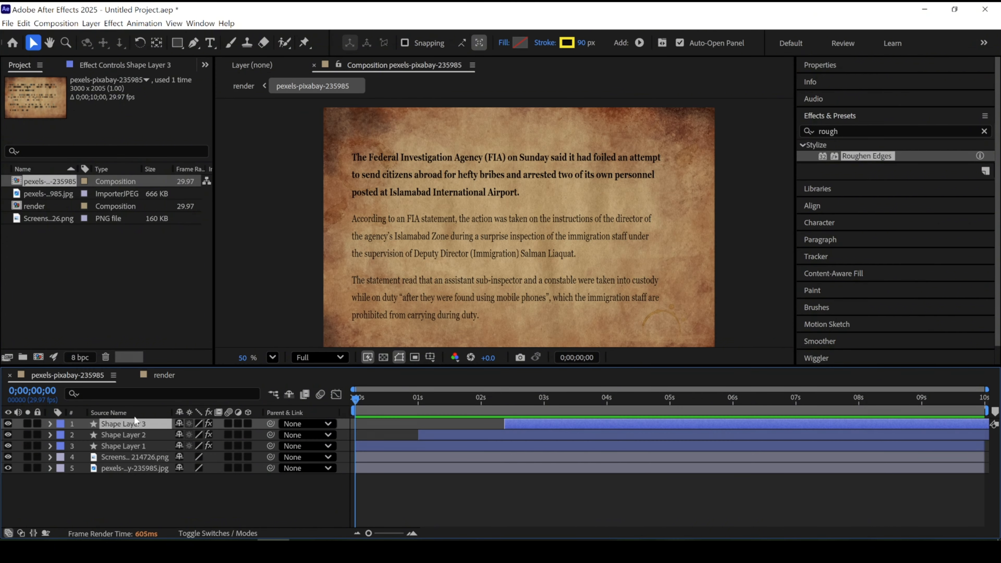
left_click(164, 376)
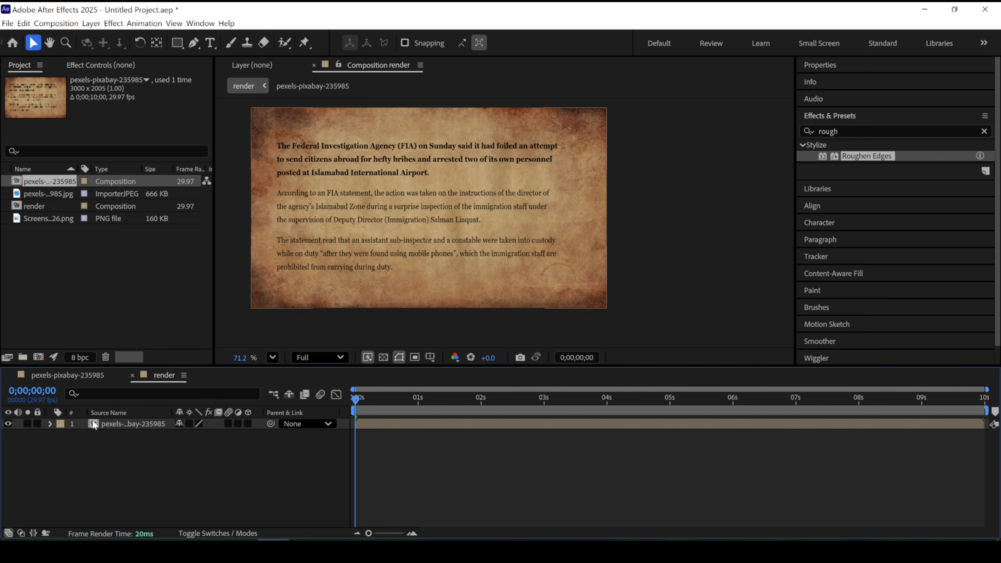
key("space")
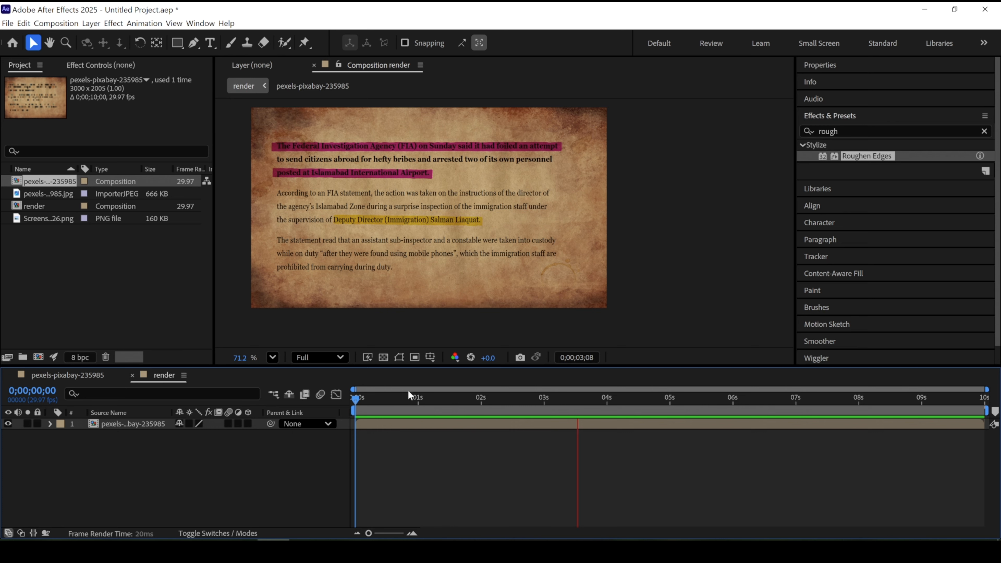
key("space")
left_click_drag(575, 399, 286, 392)
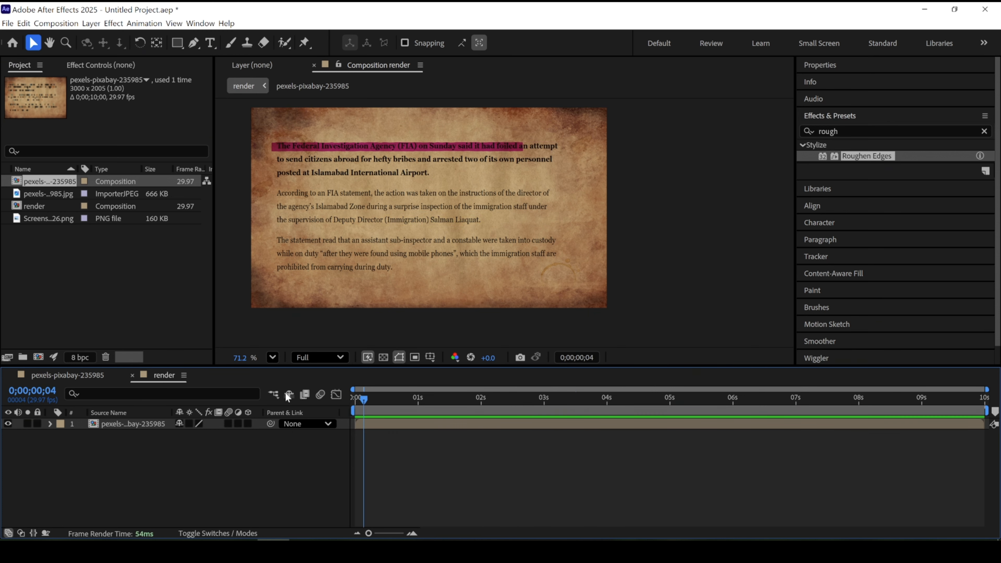
left_click_drag(361, 408, 338, 421)
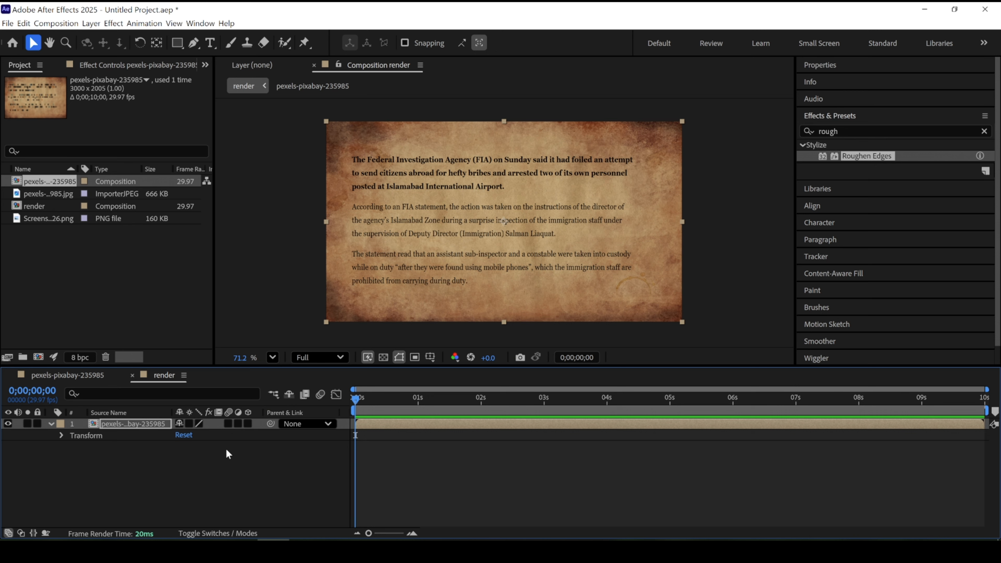
Make the nested layer 3D and keyframe its Orientation from 0° at 0;00;00;00 to a Z value of 346° at 0;00;00;12
left_click(248, 423)
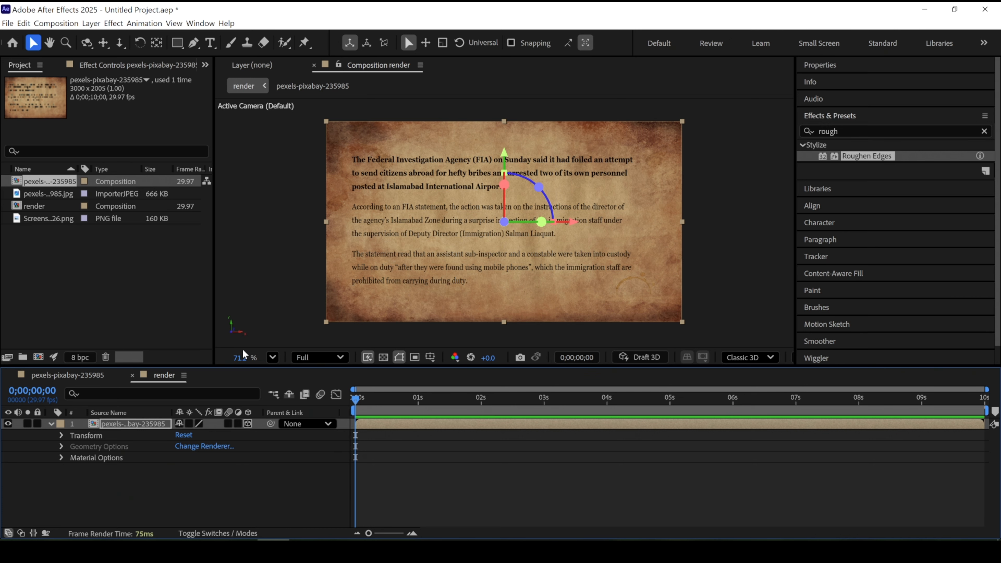
left_click(61, 436)
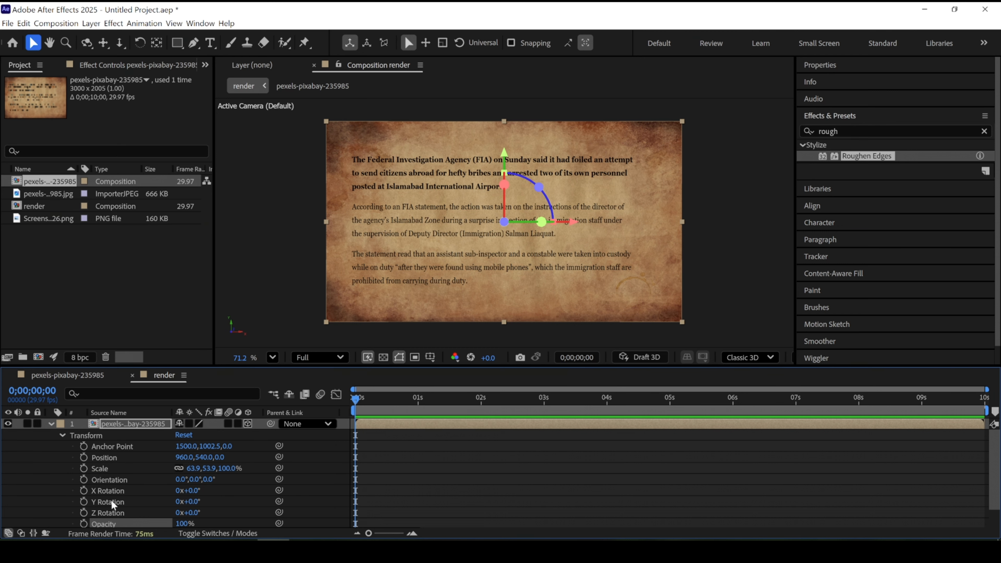
left_click(84, 480)
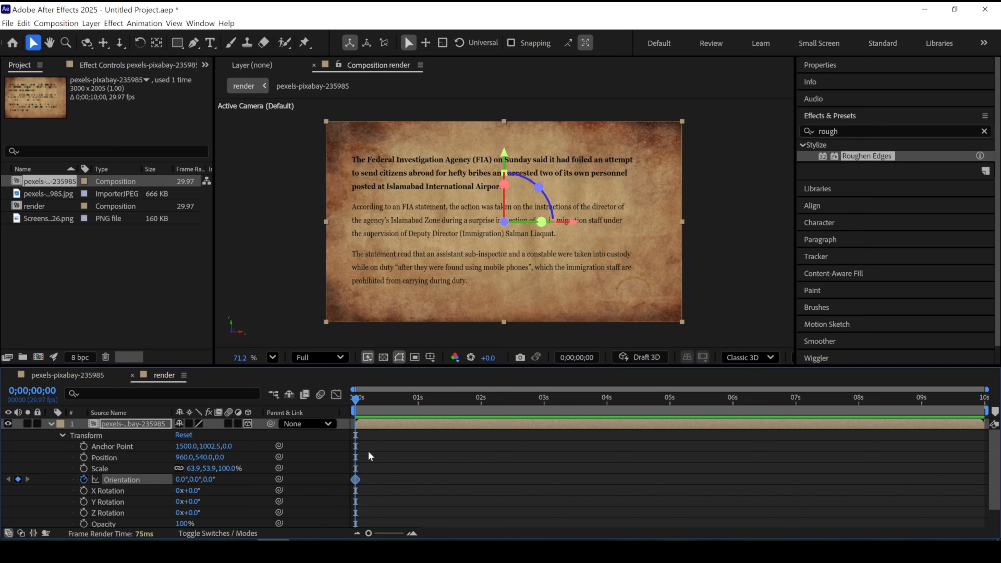
left_click_drag(359, 398, 380, 400)
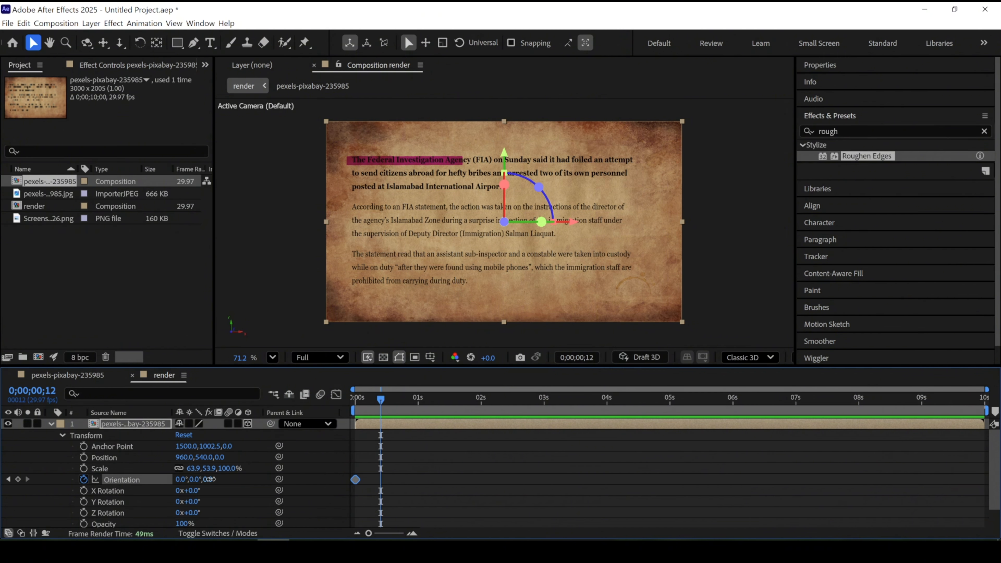
left_click_drag(208, 479, 202, 480)
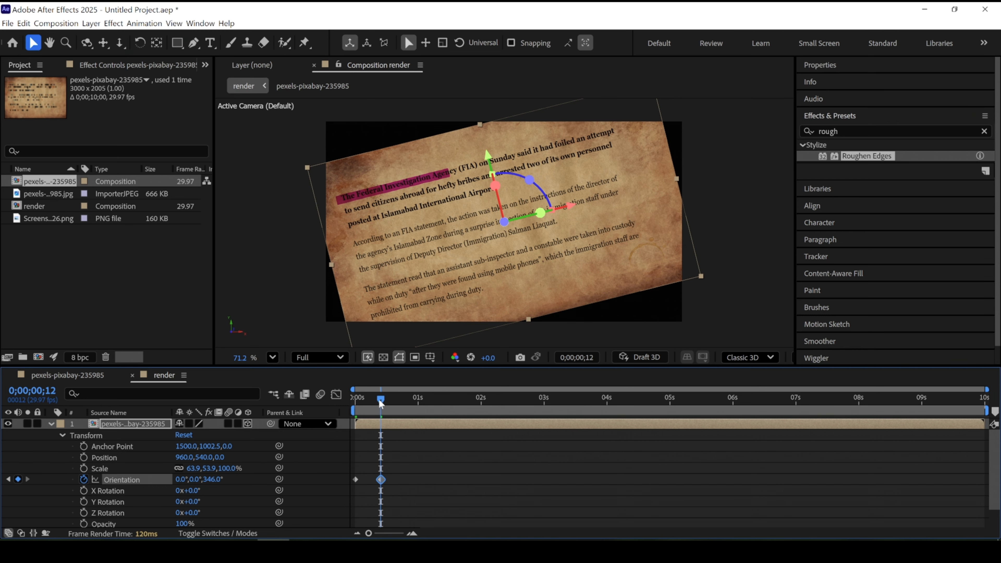
Keyframe the nested layer's Scale at 0;00;00;00 and at 68.4, 57.7, 107.0% at 0;00;00;12, and start a preview from the beginning
left_click_drag(378, 399, 344, 410)
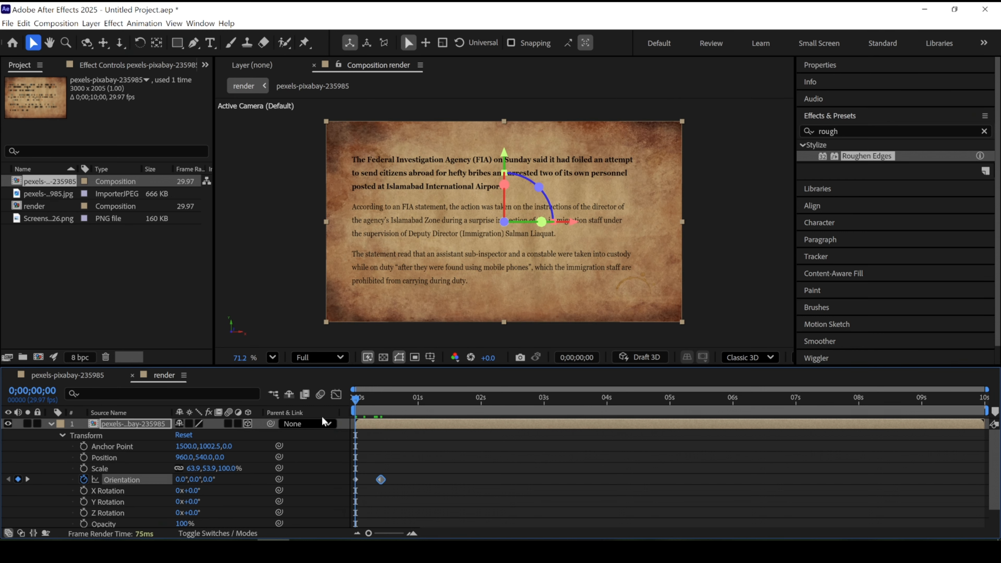
left_click(88, 470)
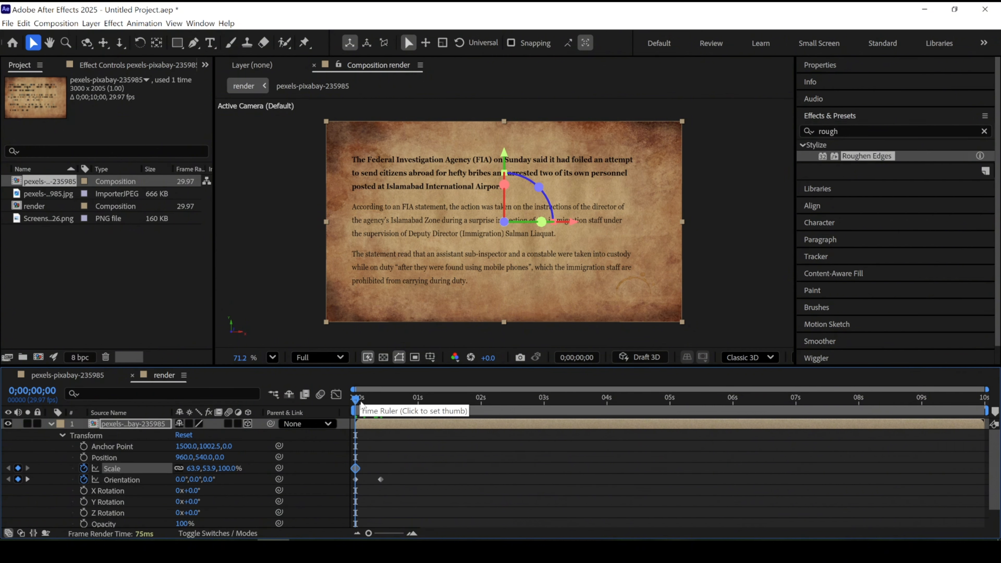
left_click(378, 400)
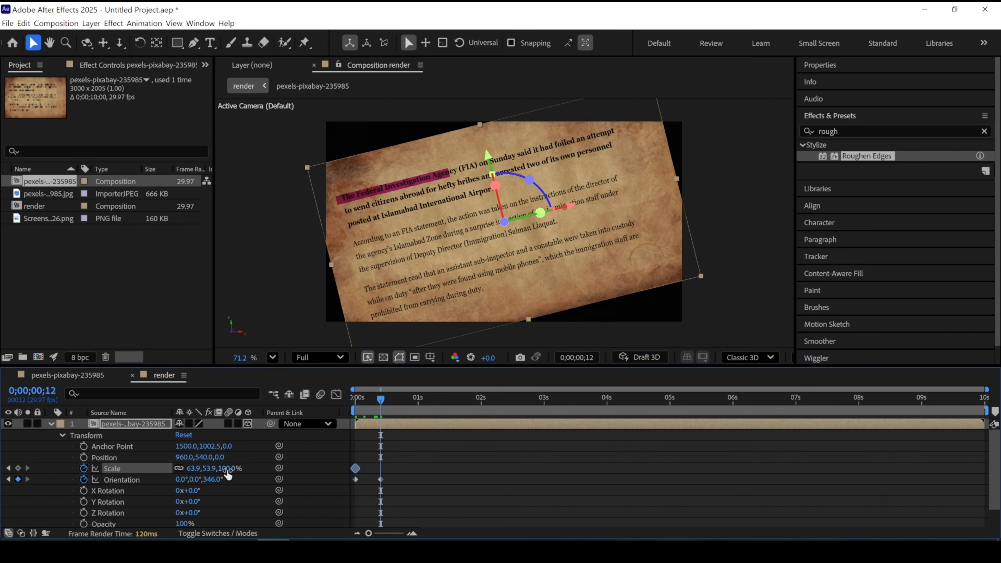
left_click_drag(227, 468, 231, 468)
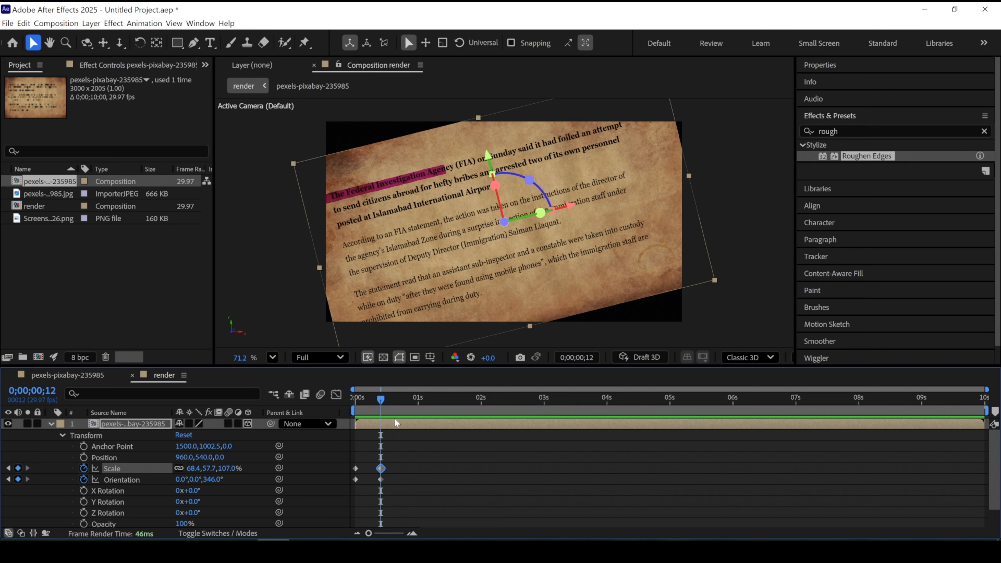
left_click_drag(381, 398, 347, 408)
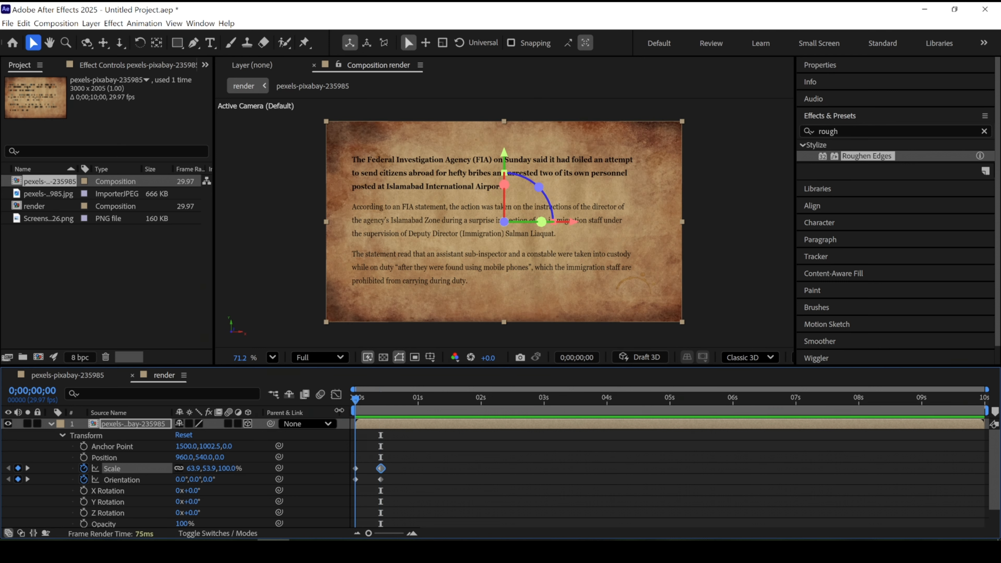
key("space")
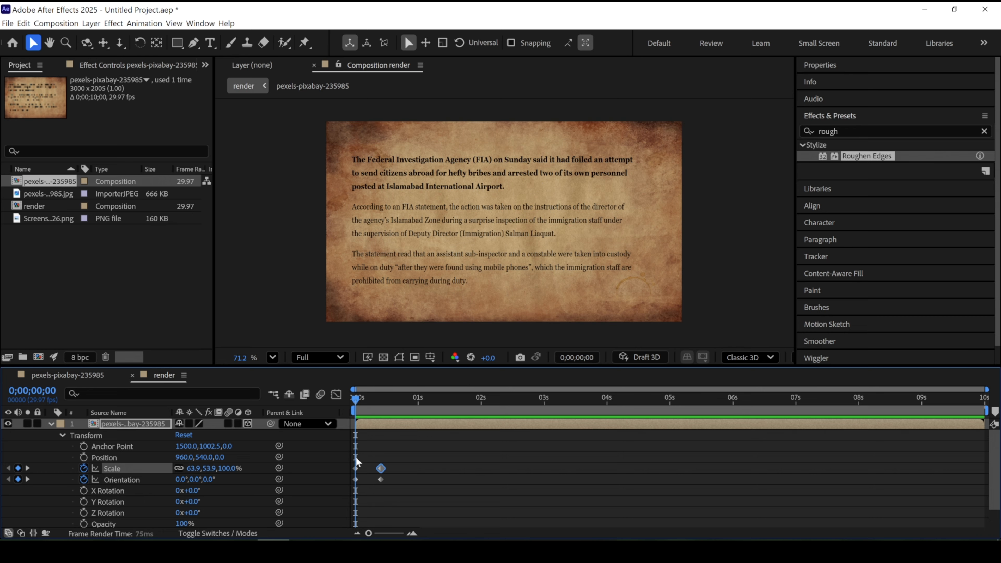
Keyframe the nested layer's Orientation at 0;00;01;01 with an X value of 327°, tilting the page in 3D
key("space")
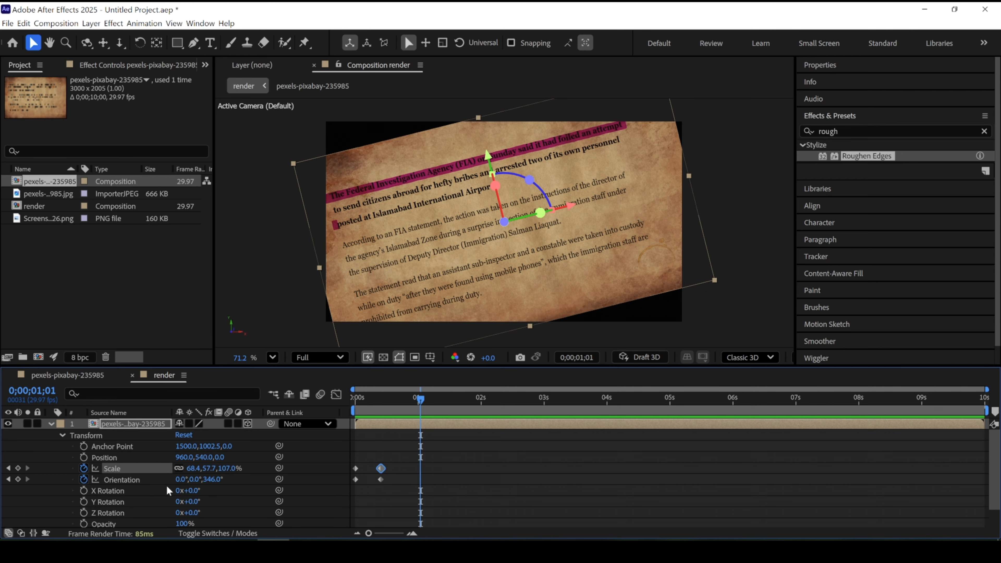
left_click_drag(181, 480, 163, 484)
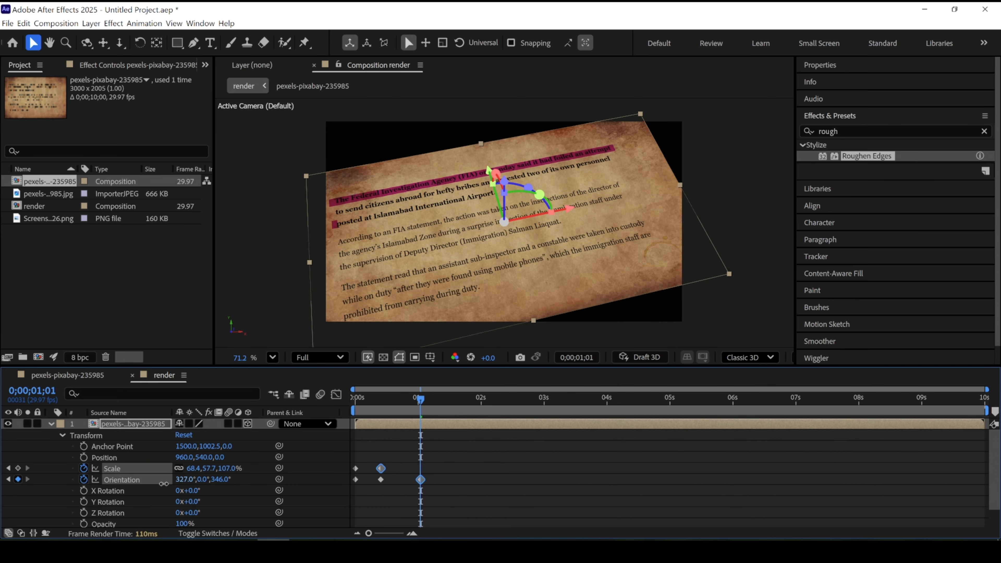
left_click_drag(163, 484, 164, 484)
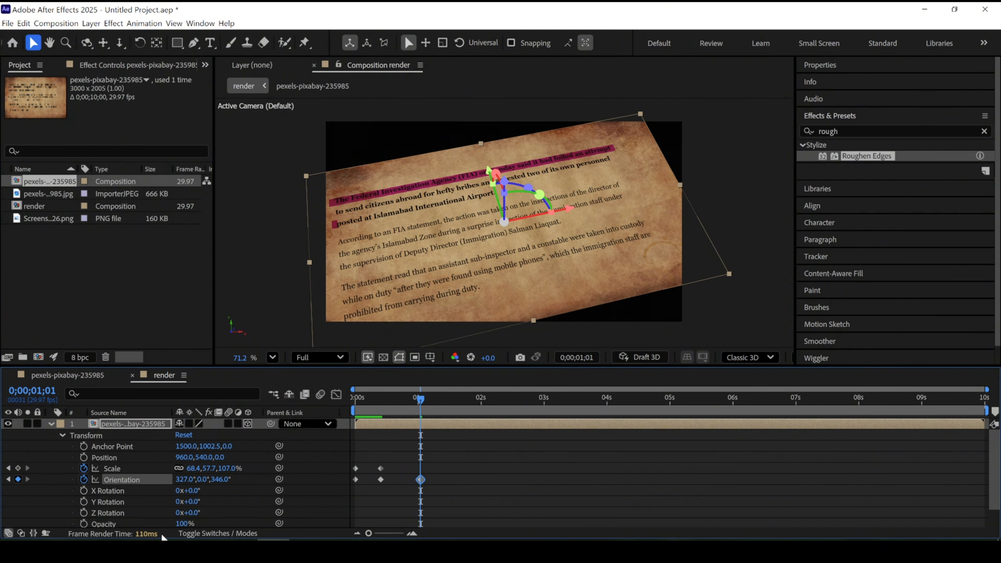
Preview the tilt animation from 0;00;00;00 and stop once the first highlights have played
left_click_drag(408, 406, 353, 418)
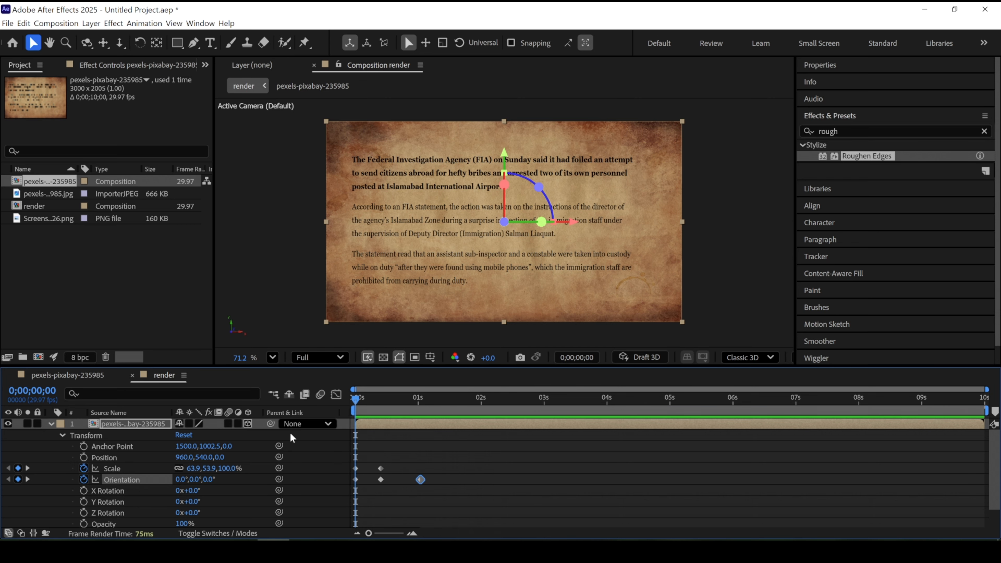
key("space")
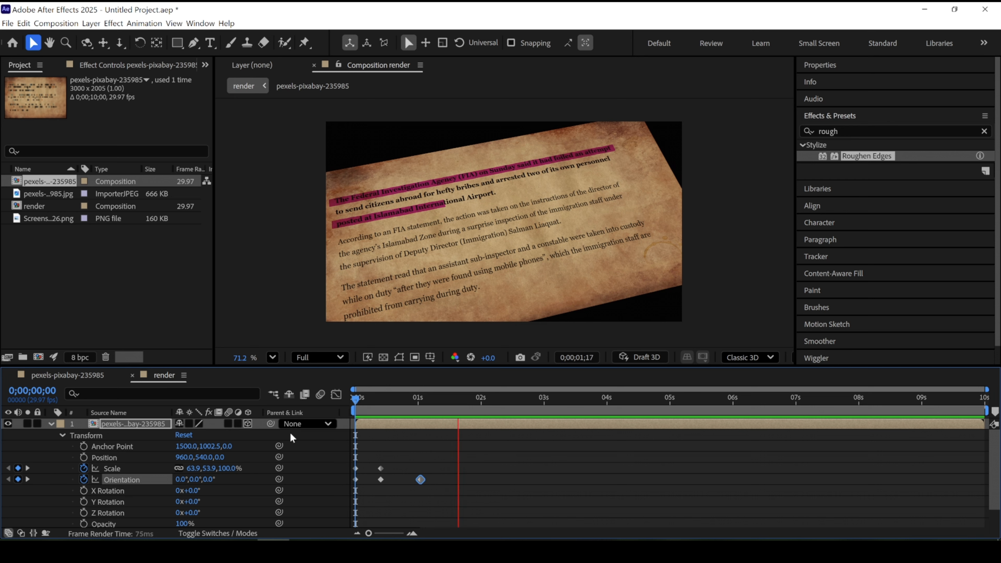
key("space")
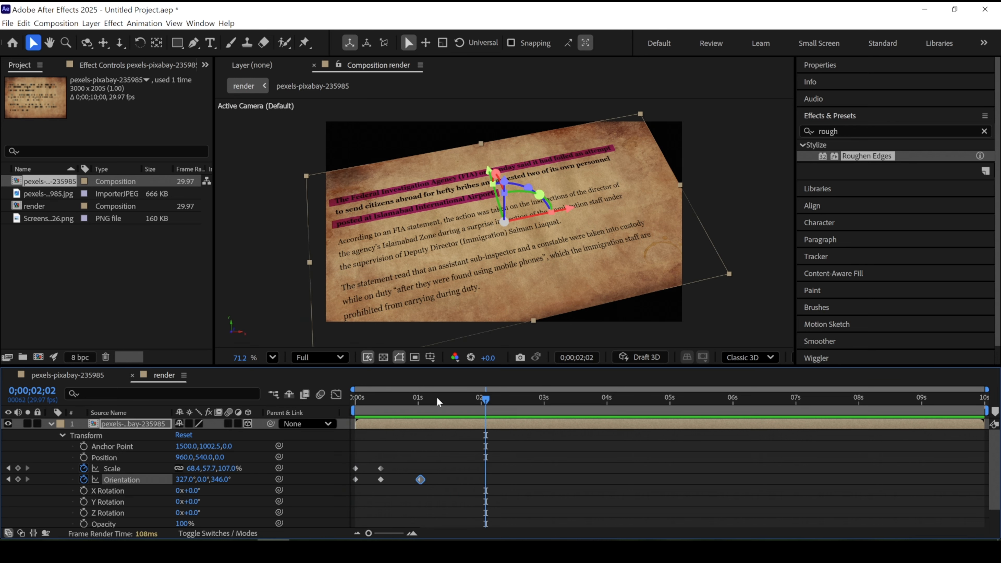
Keyframe the nested layer's Scale at 89.4, 75.5, 140.0% at 0;00;03;00
left_click_drag(487, 398, 548, 410)
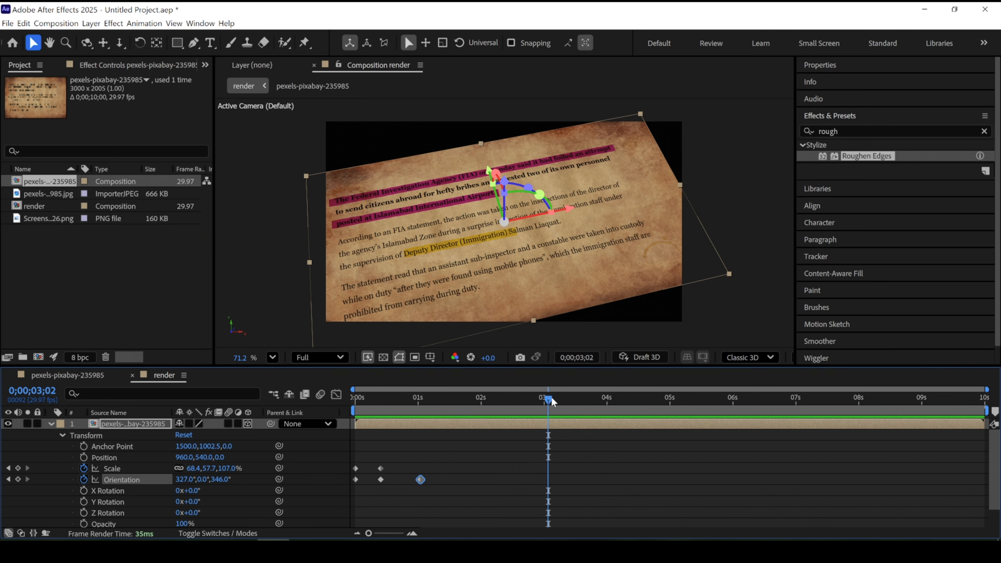
left_click_drag(549, 398, 547, 400)
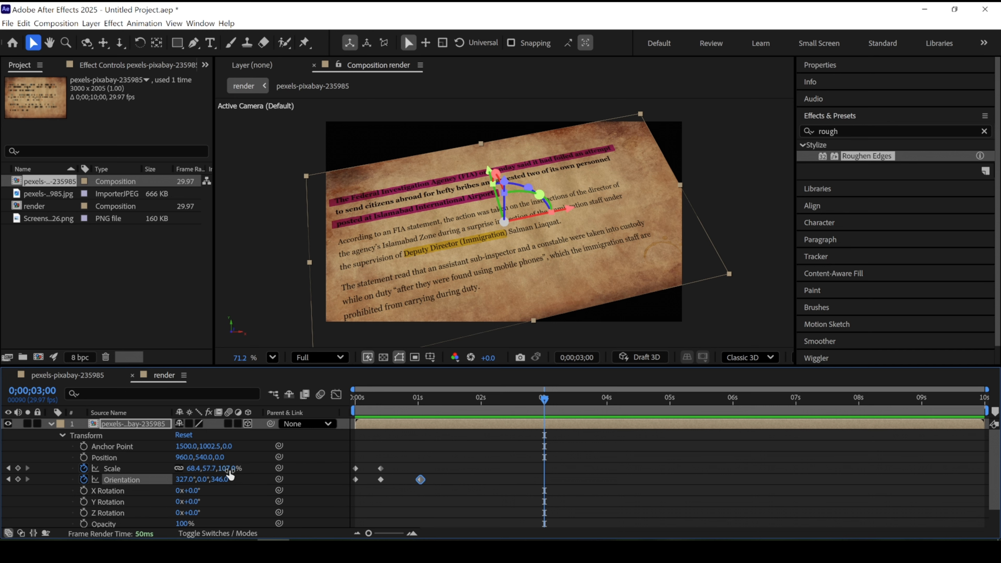
left_click_drag(224, 472, 245, 468)
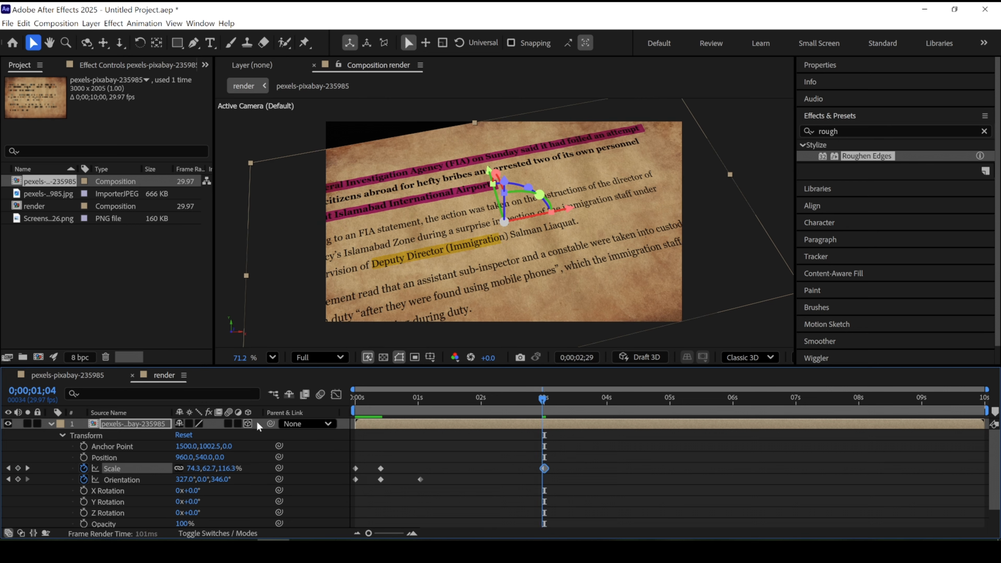
Preview the zoom animation from the start through the yellow highlight
key("Home")
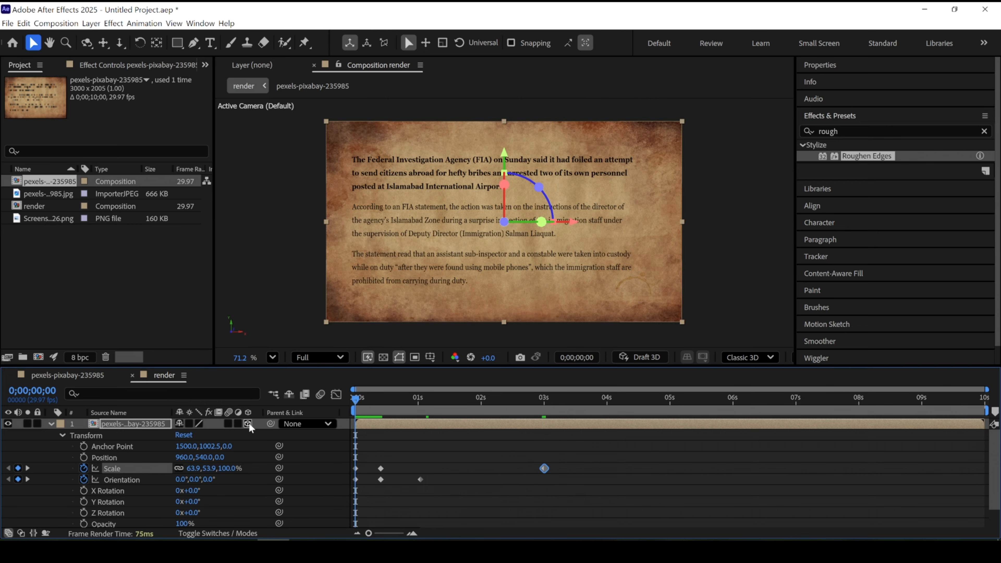
key("space")
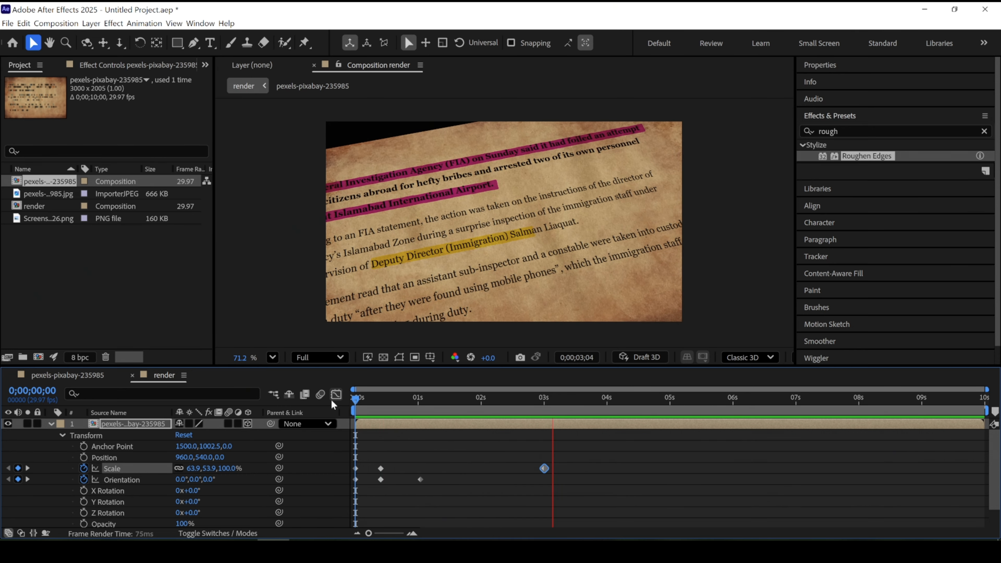
key("space")
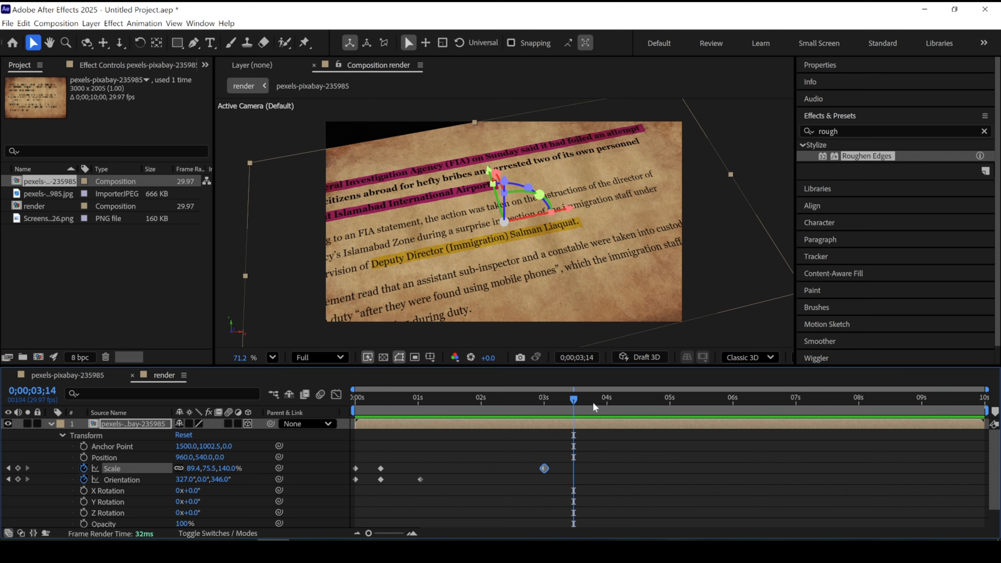
Collapse the nested layer's properties and add the pexels-pixabay-235985.jpg paper image beneath it as a background layer
left_click_drag(575, 402, 572, 401)
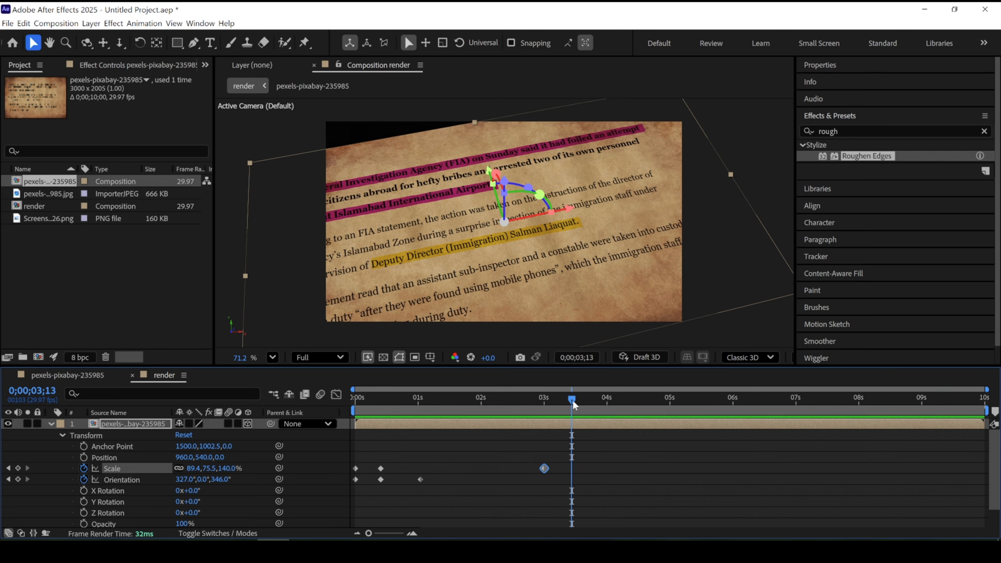
left_click(62, 436)
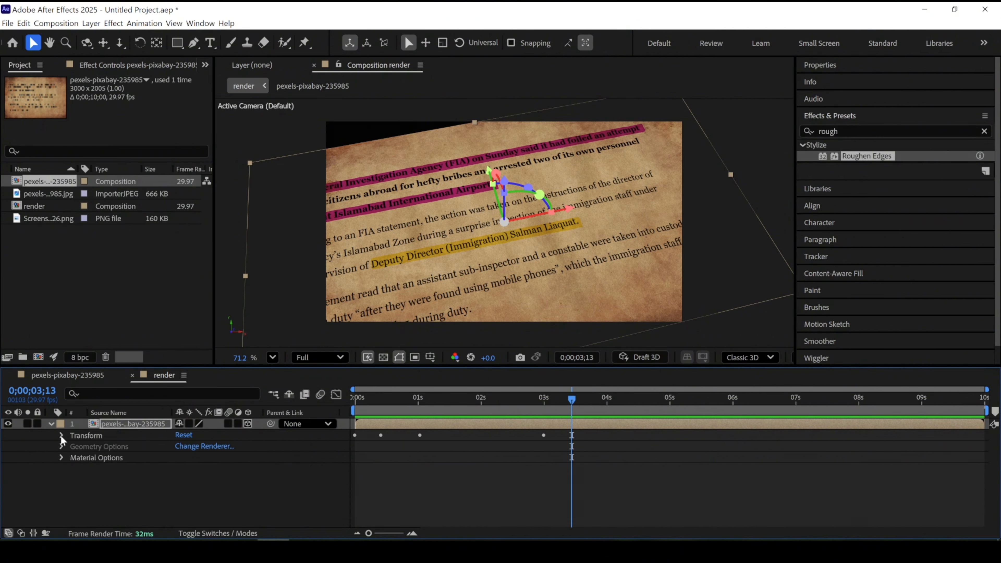
left_click(50, 423)
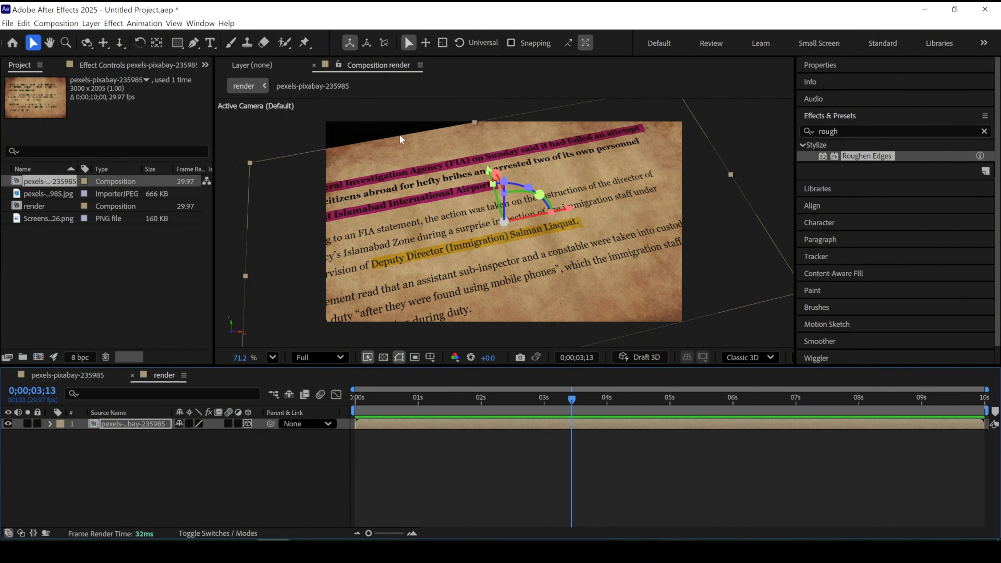
left_click(139, 485)
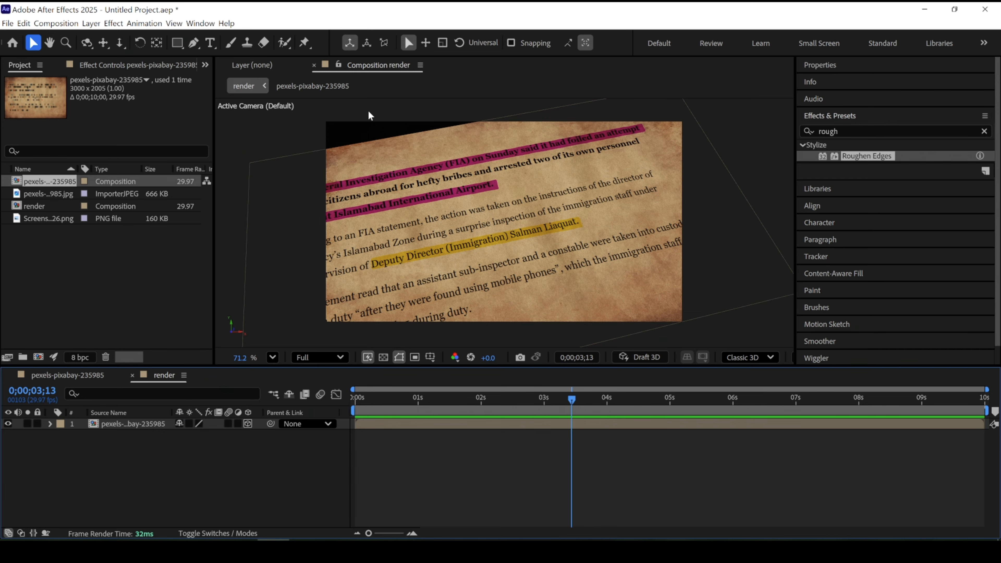
left_click(60, 276)
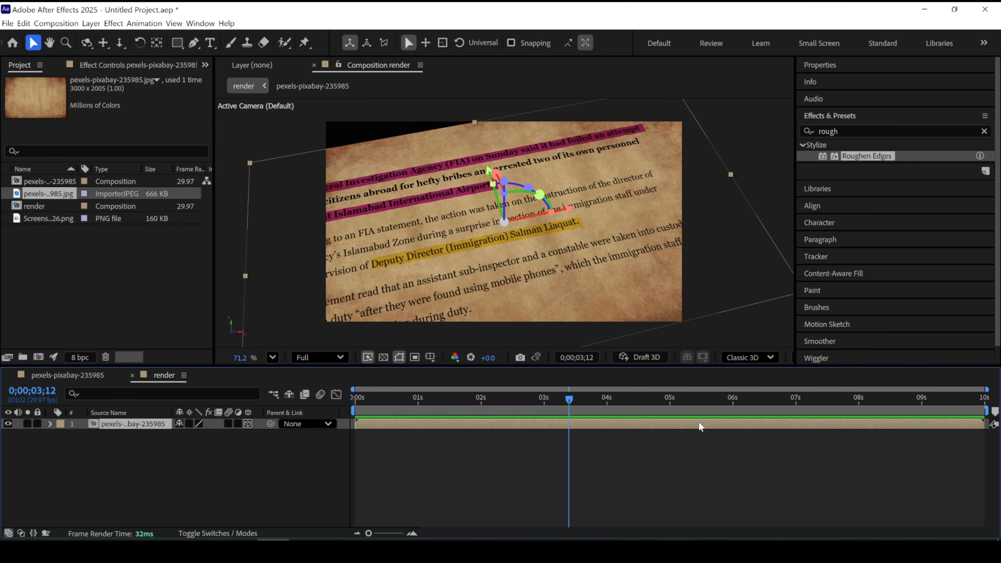
left_click_drag(570, 398, 440, 414)
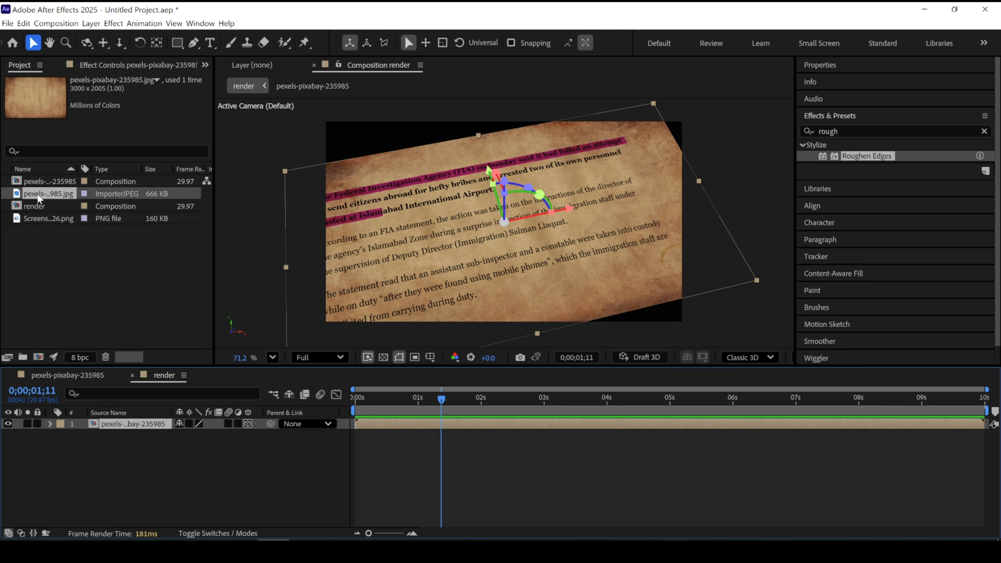
left_click_drag(40, 199, 97, 463)
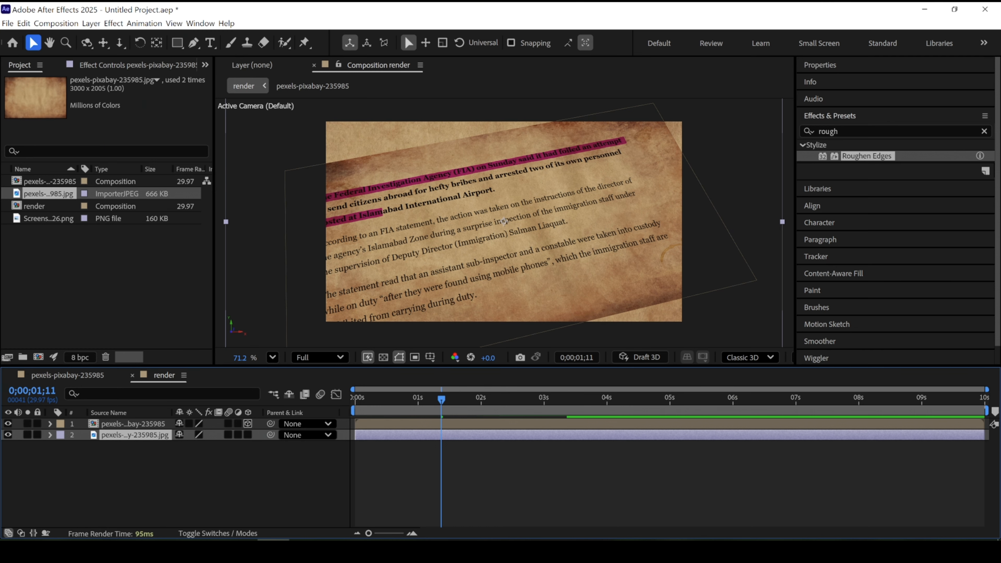
Review the complete animation over the paper background by playing it from 0;00;00;00 and scrubbing to about five seconds
left_click_drag(441, 399, 306, 429)
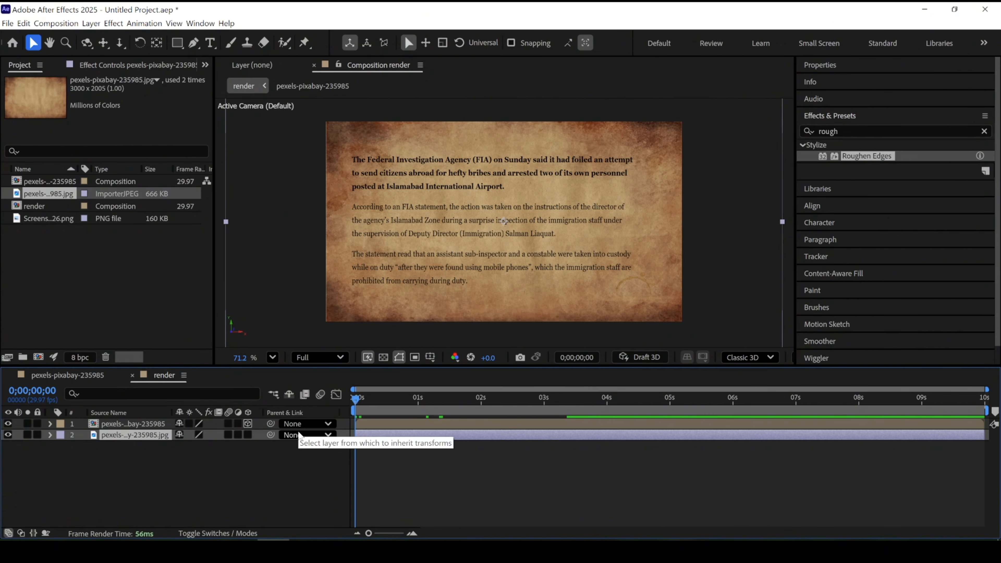
key("space")
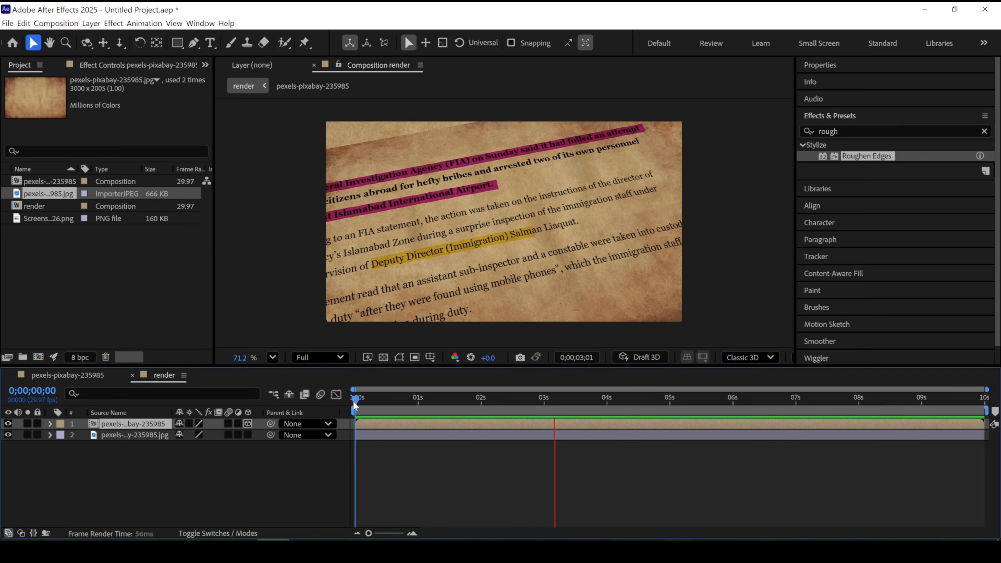
key("space")
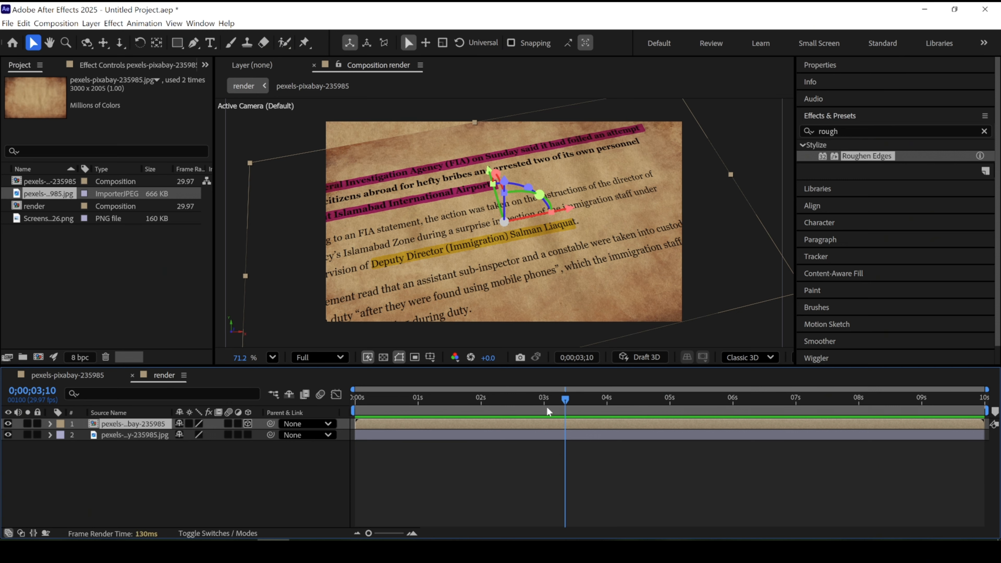
left_click_drag(565, 399, 355, 400)
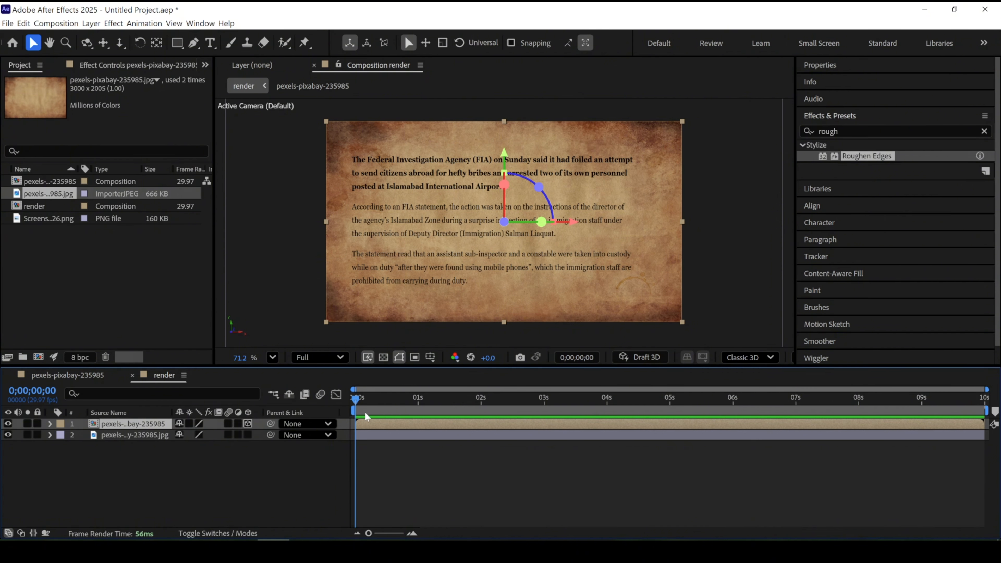
left_click_drag(355, 399, 678, 445)
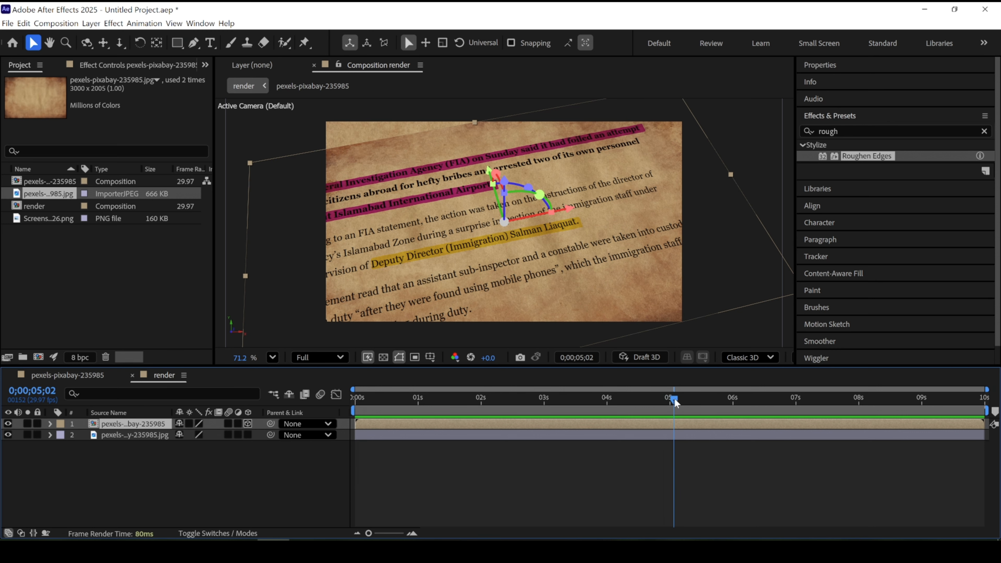
left_click_drag(595, 412, 353, 410)
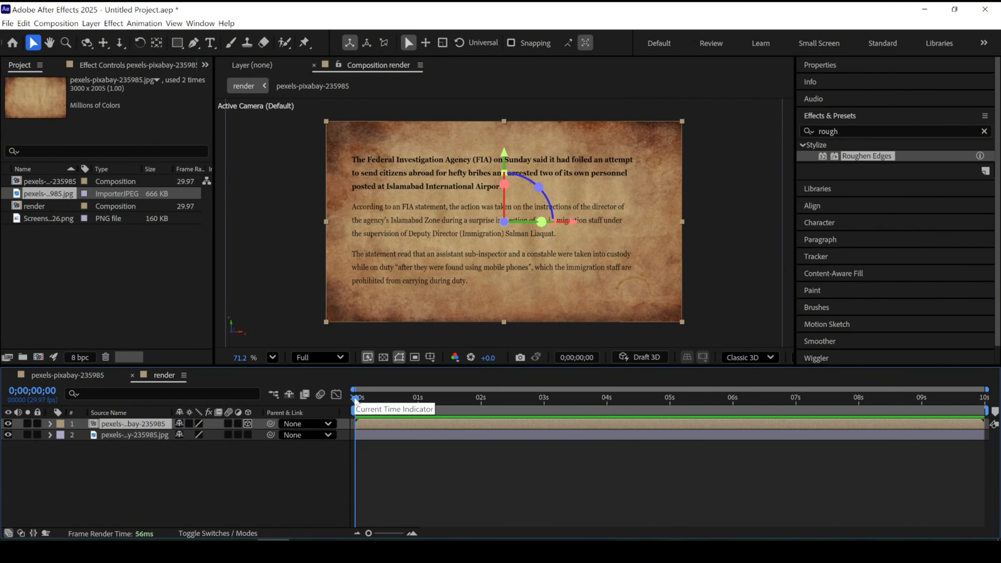
key("space")
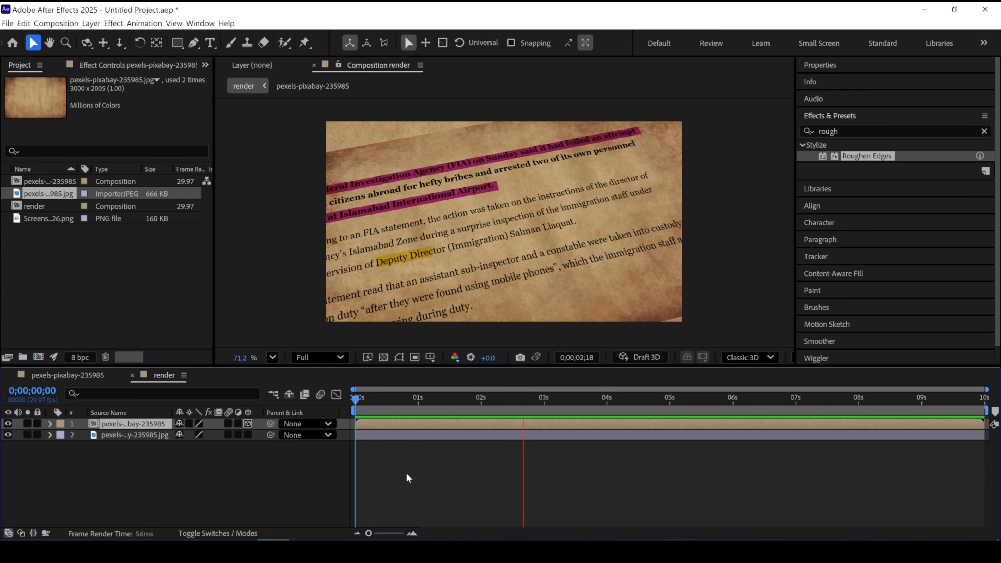
key("space")
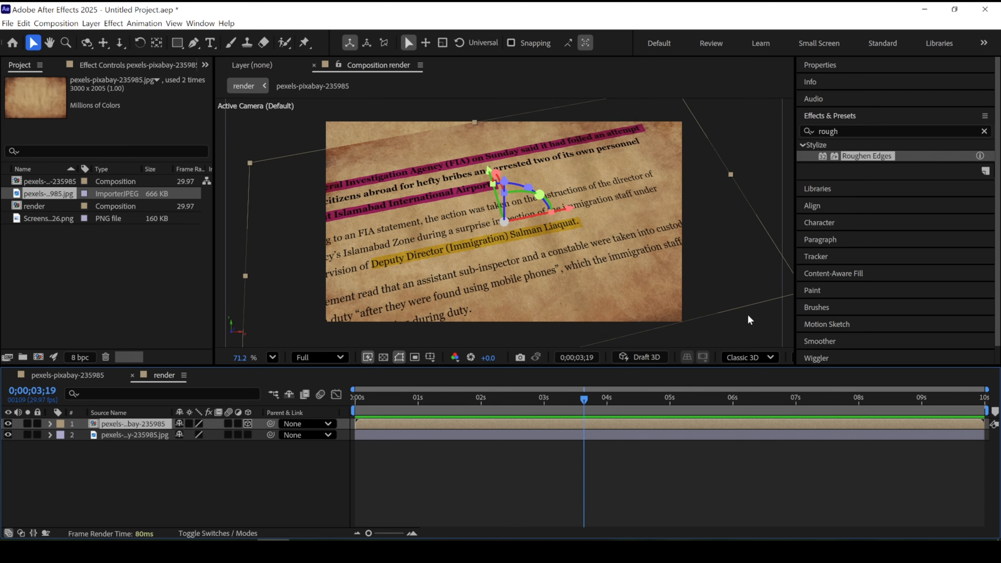